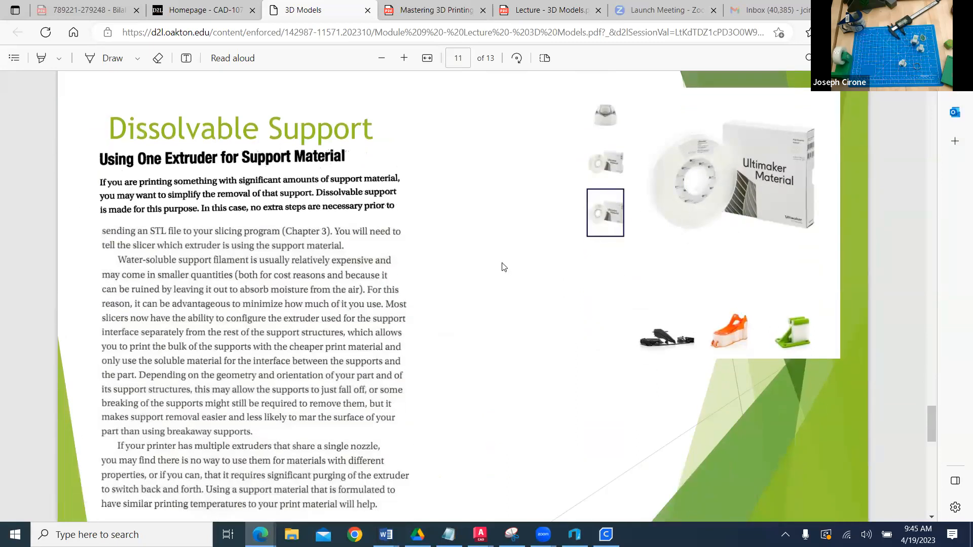
# Review the Dissolvable Support, Two-Color Prints and Summary slides of the 3D Models lecture.
pyautogui.scroll(-3, 503, 267)
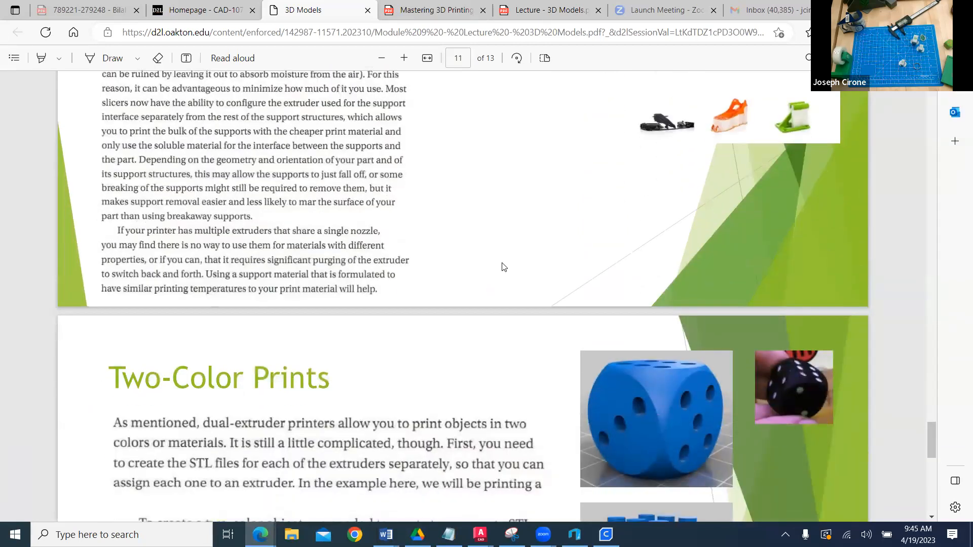
pyautogui.scroll(3, 503, 266)
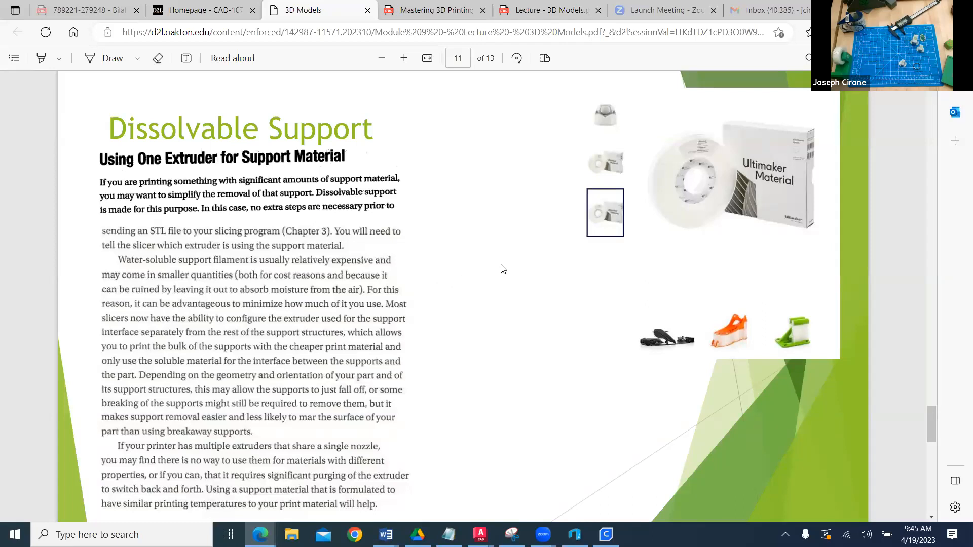
pyautogui.scroll(-6, 503, 268)
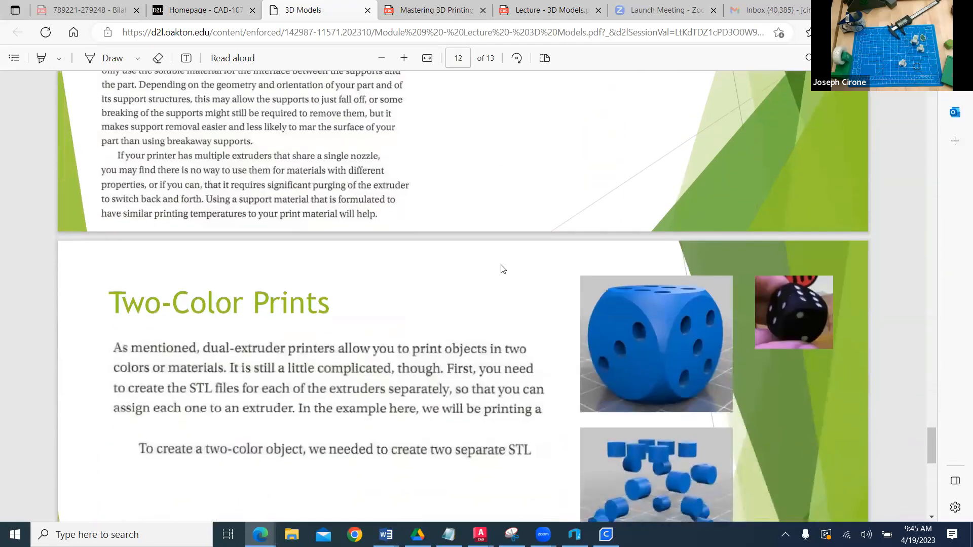
pyautogui.scroll(2, 503, 268)
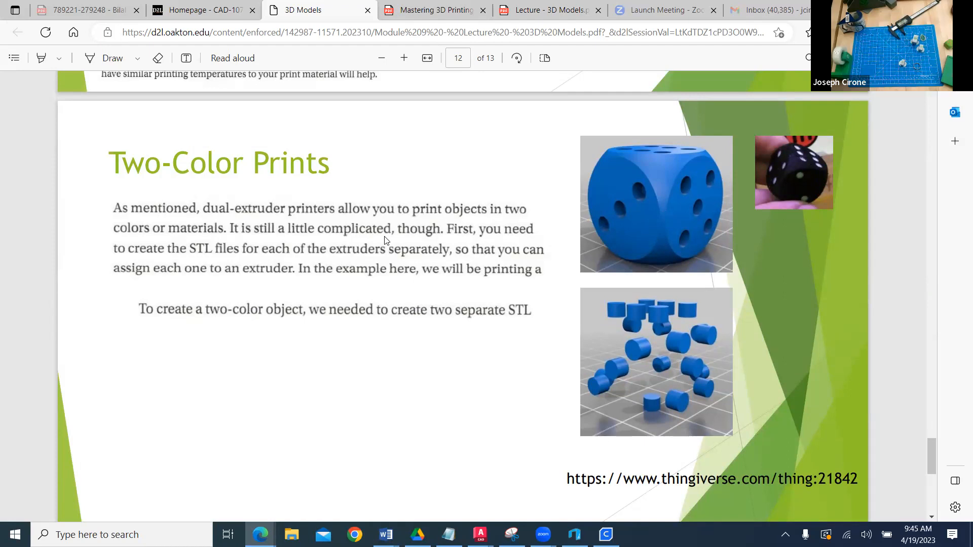
pyautogui.scroll(-14, 385, 240)
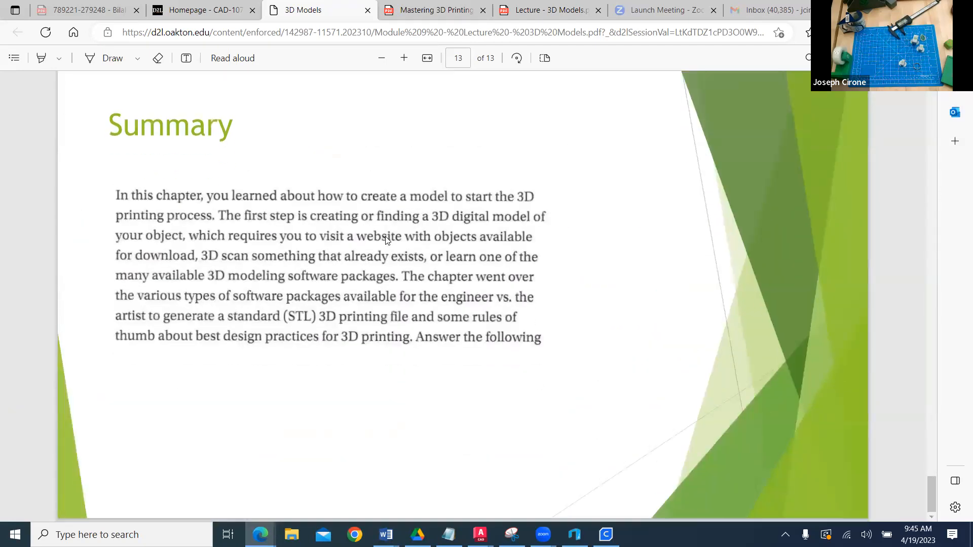
# Open the Module 10 (Project 20) The Ring document from the course homepage and read through its drawings and modelling instructions.
pyautogui.click(191, 16)
pyautogui.click(204, 387)
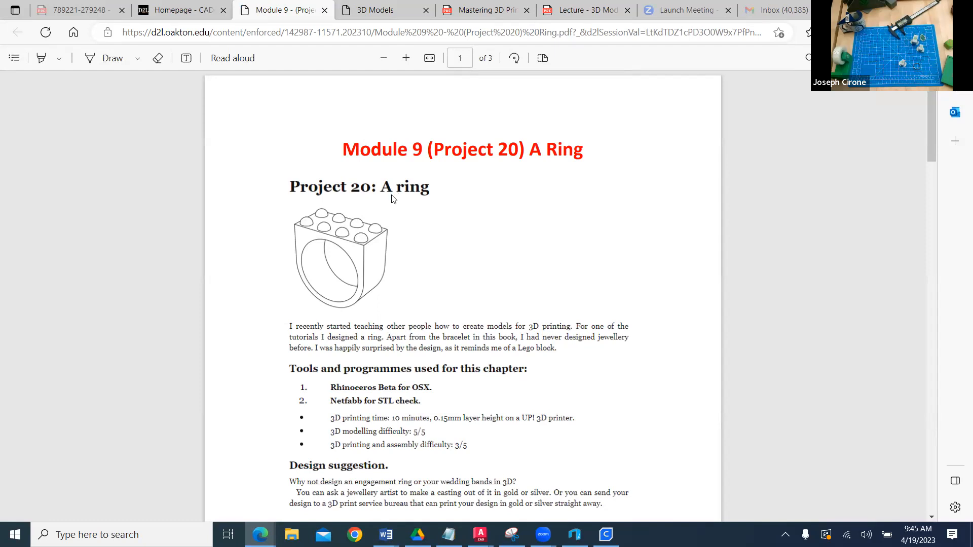
pyautogui.scroll(-3, 391, 199)
pyautogui.scroll(2, 391, 198)
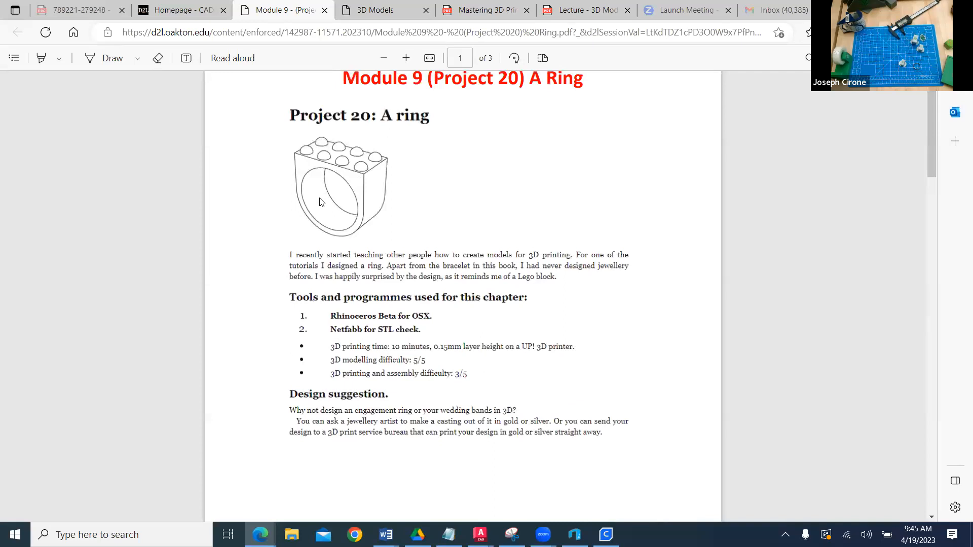
pyautogui.scroll(-2, 321, 203)
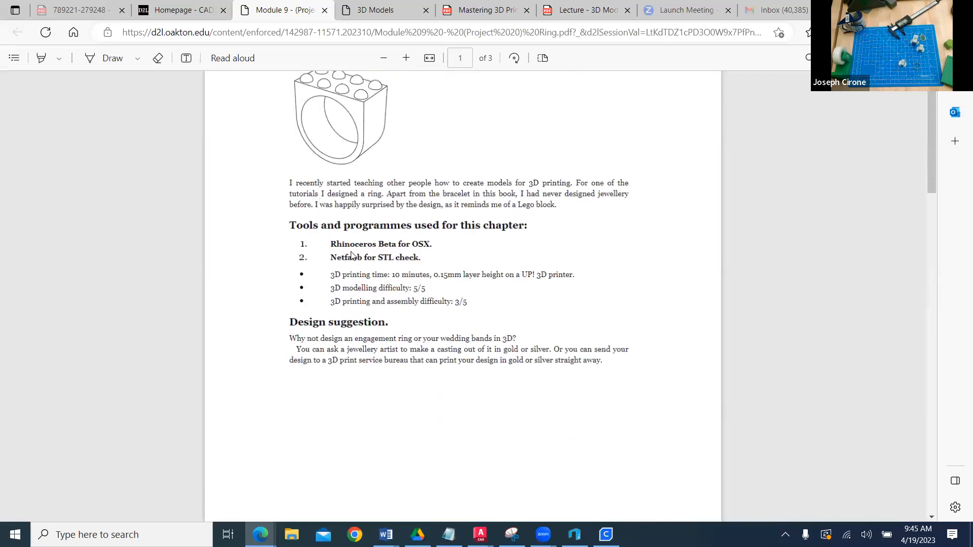
pyautogui.scroll(-3, 351, 255)
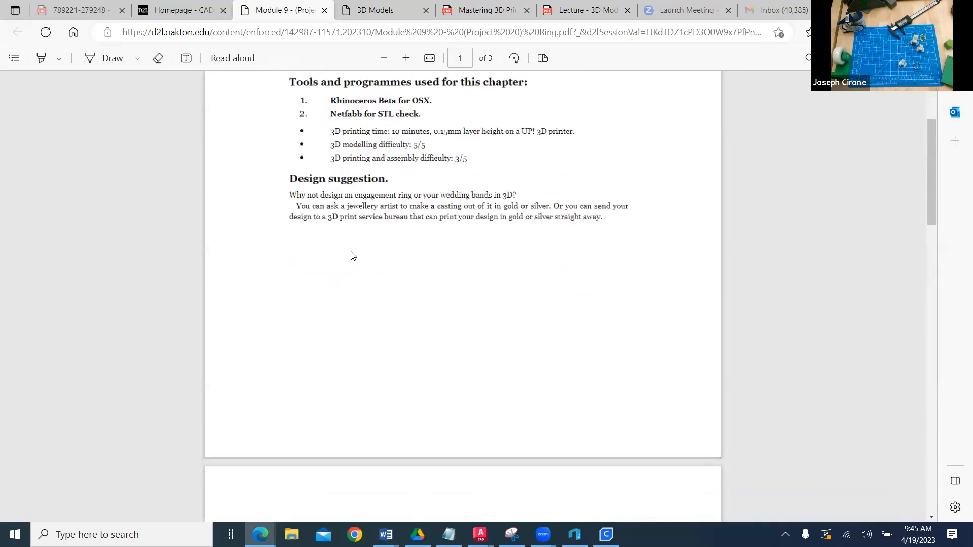
pyautogui.scroll(-7, 353, 255)
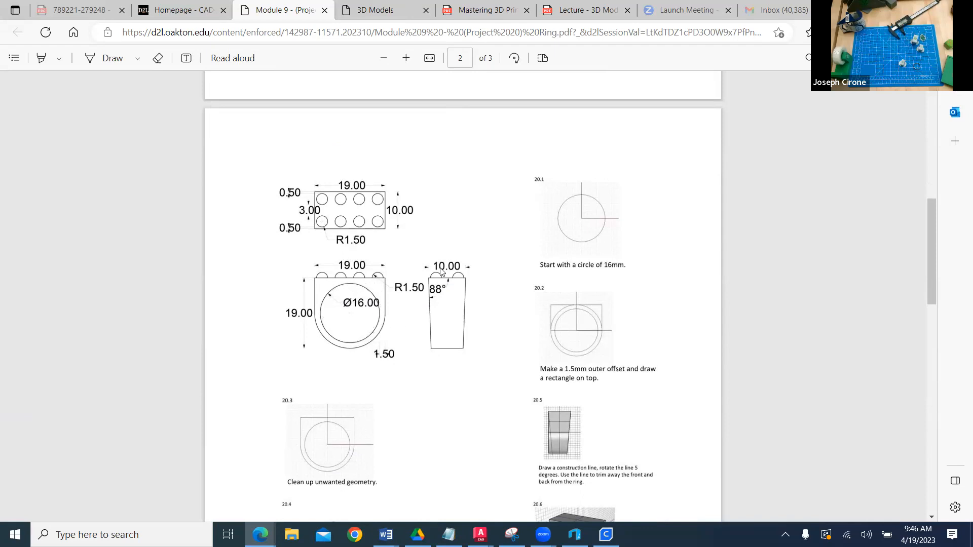
pyautogui.scroll(-3, 447, 330)
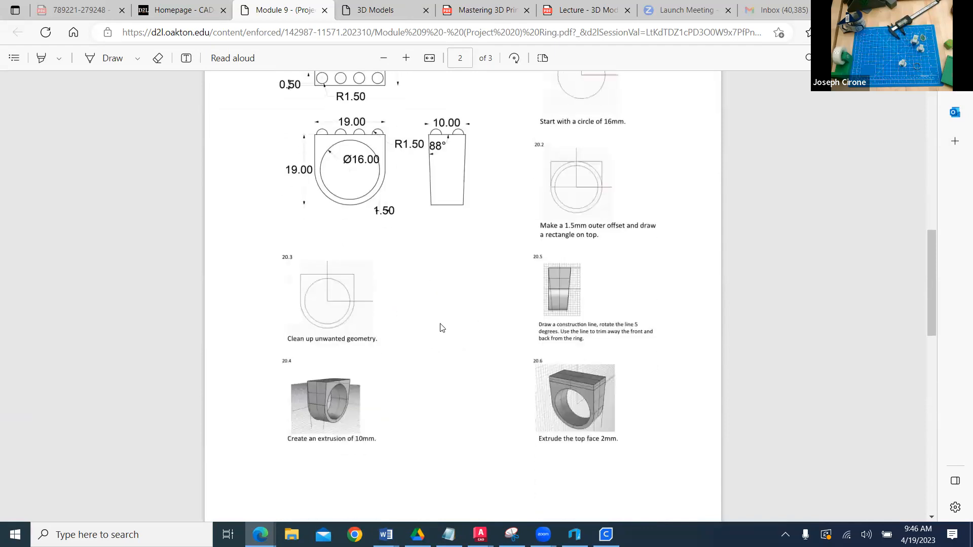
pyautogui.scroll(-7, 577, 304)
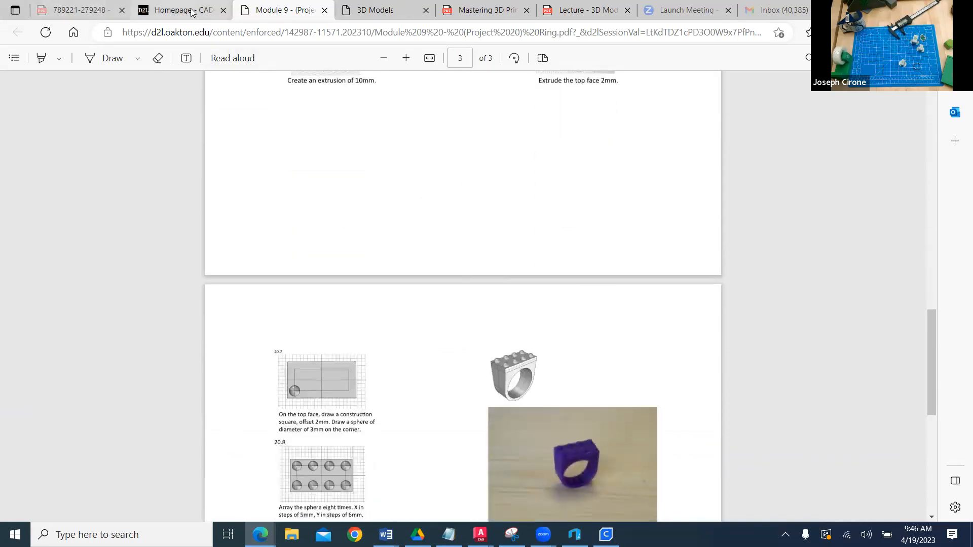
# Download the Lab 10 - (Project 20) - Tutor Files drawing from the course homepage and open it in AutoCAD.
pyautogui.click(167, 14)
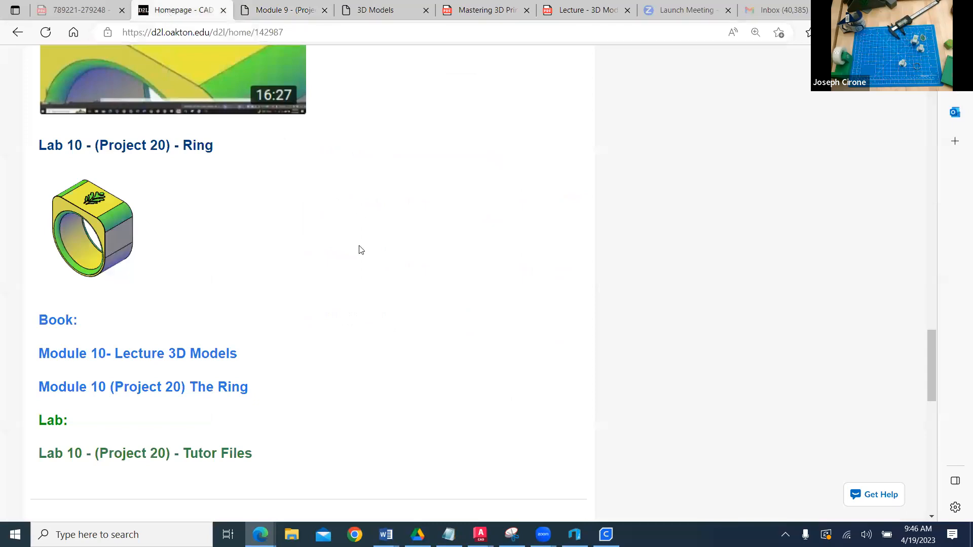
pyautogui.scroll(-3, 184, 317)
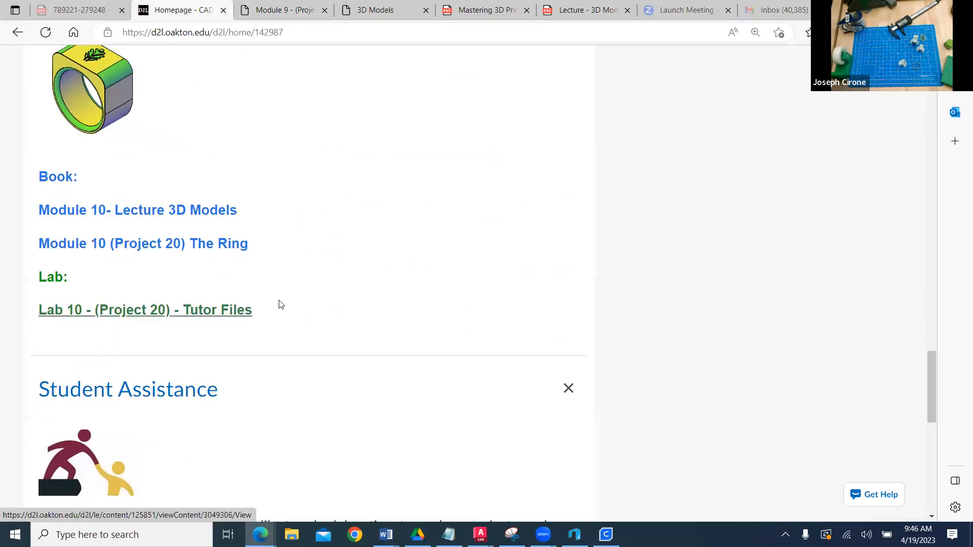
pyautogui.click(192, 311)
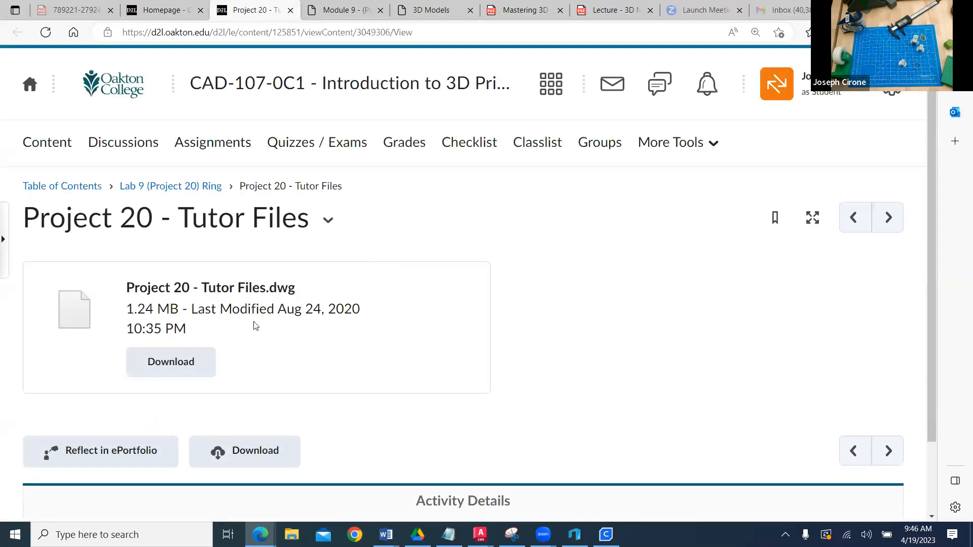
pyautogui.click(153, 363)
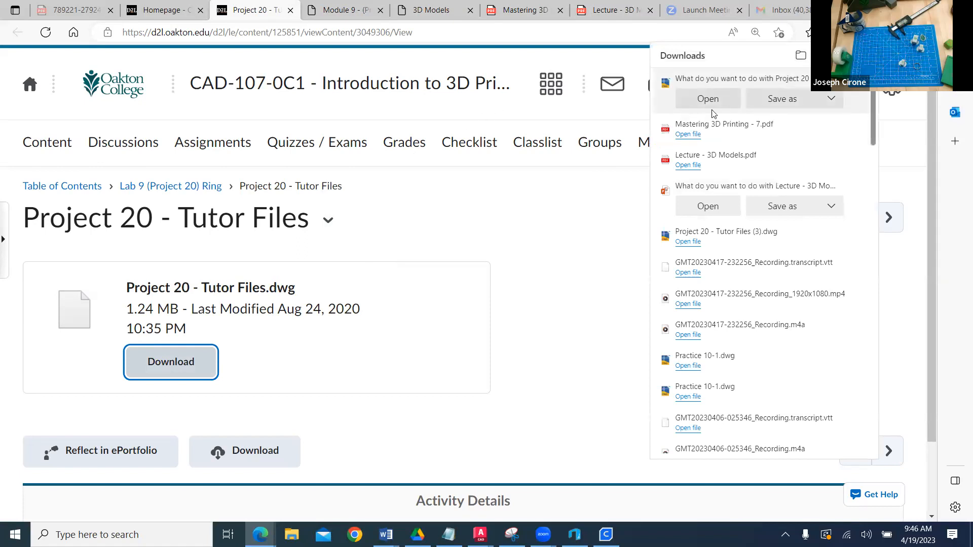
pyautogui.click(710, 99)
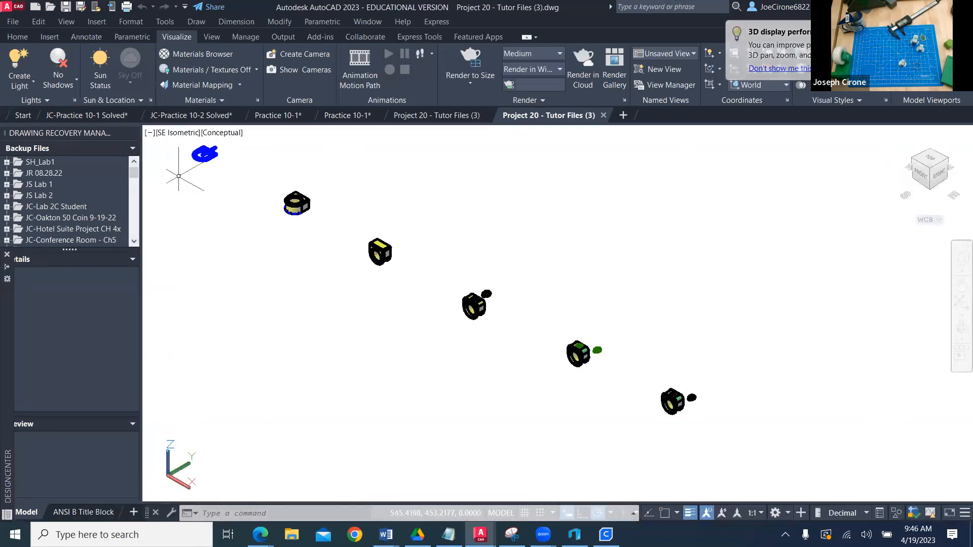
# Set the viewport to the Top view with the 2D Wireframe visual style.
pyautogui.moveTo(183, 171); pyautogui.dragTo(185, 172, button='middle')
pyautogui.moveTo(183, 182); pyautogui.dragTo(339, 341)
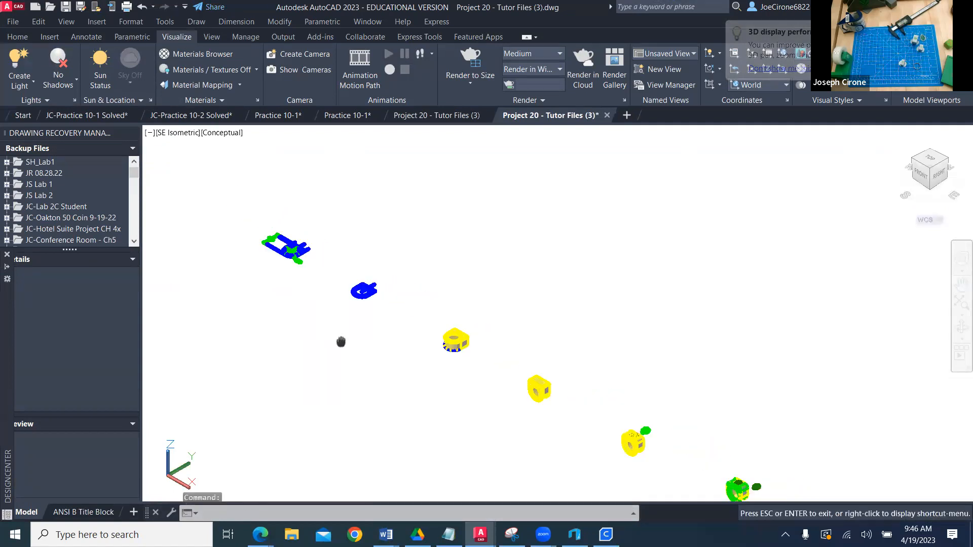
pyautogui.press('Escape')
pyautogui.click(177, 132)
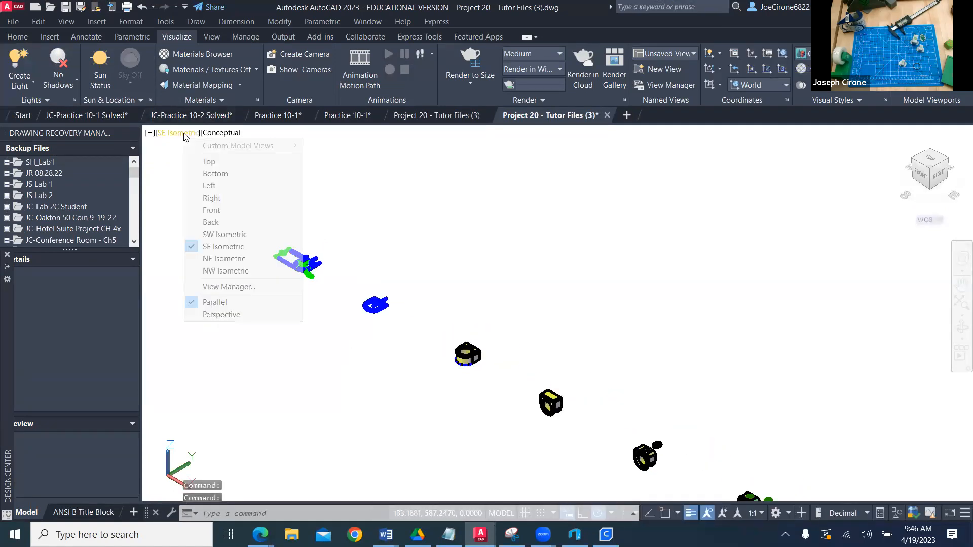
pyautogui.click(211, 162)
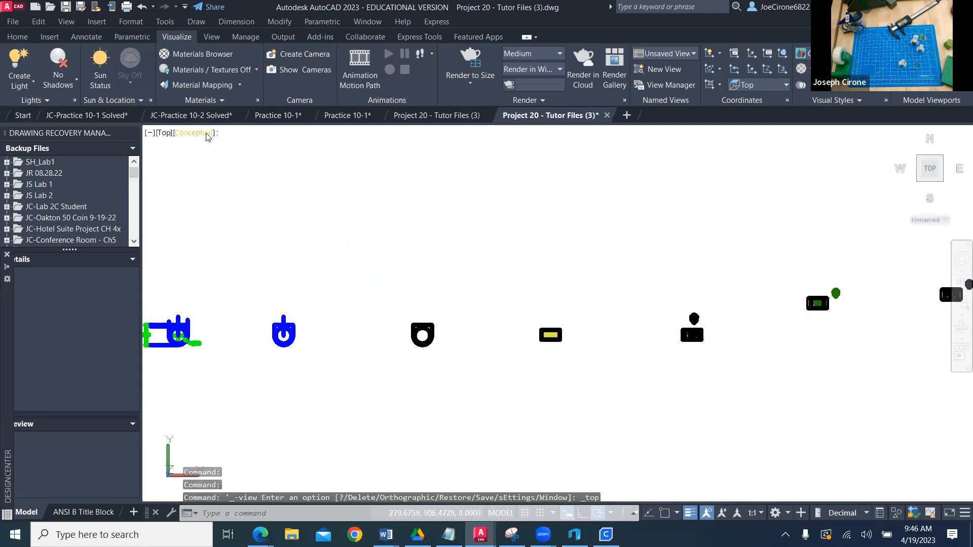
pyautogui.click(205, 133)
pyautogui.click(225, 159)
# Examine the dimensioned 2D construction of the ring profile, the first stage in the row.
pyautogui.moveTo(197, 301); pyautogui.dragTo(409, 242, button='middle')
pyautogui.scroll(3, 408, 243)
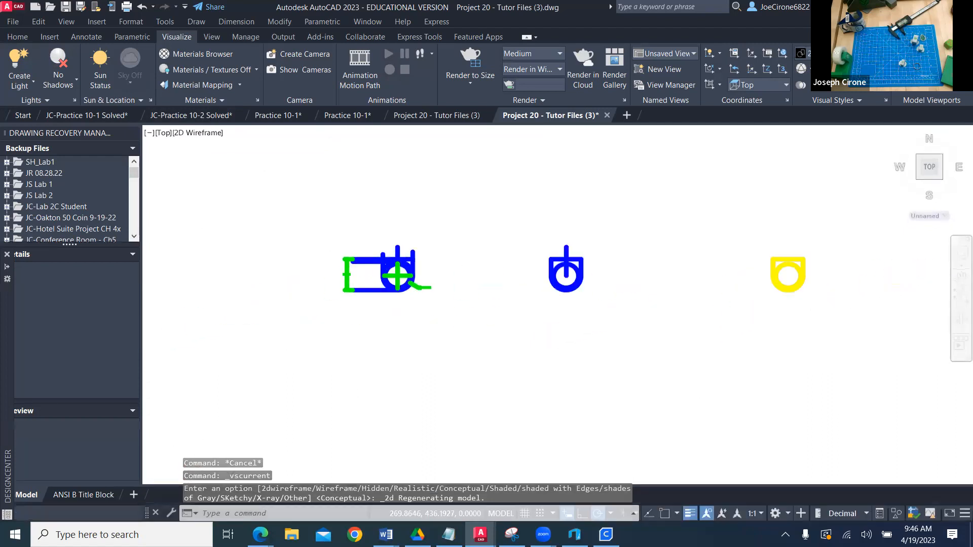
pyautogui.scroll(7, 366, 227)
pyautogui.scroll(3, 451, 279)
pyautogui.moveTo(450, 284); pyautogui.dragTo(443, 191, button='middle')
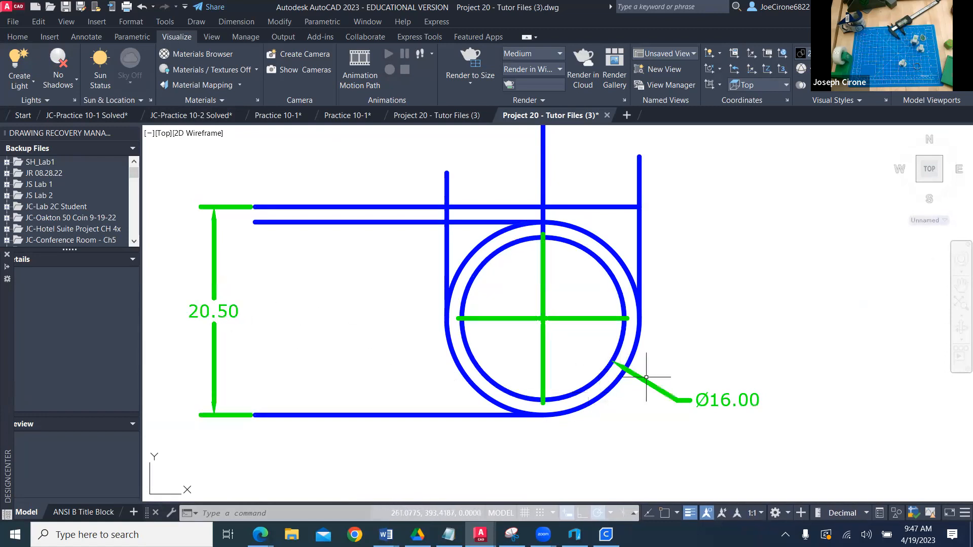
# Tilt the view toward the front at the extruded ring and set the visual style to Conceptual.
pyautogui.scroll(-3, 646, 377)
pyautogui.moveTo(701, 342)
pyautogui.mouseDown(button='middle')
pyautogui.moveTo(664, 345)
pyautogui.moveTo(388, 298)
pyautogui.moveTo(208, 315)
pyautogui.mouseUp(button='middle')
pyautogui.moveTo(672, 311)
pyautogui.mouseDown(button='middle')
pyautogui.moveTo(352, 306)
pyautogui.moveTo(661, 309)
pyautogui.moveTo(434, 306)
pyautogui.mouseUp(button='middle')
pyautogui.keyDown('shift'); pyautogui.moveTo(419, 339); pyautogui.dragTo(421, 253, button='middle'); pyautogui.keyUp('shift')
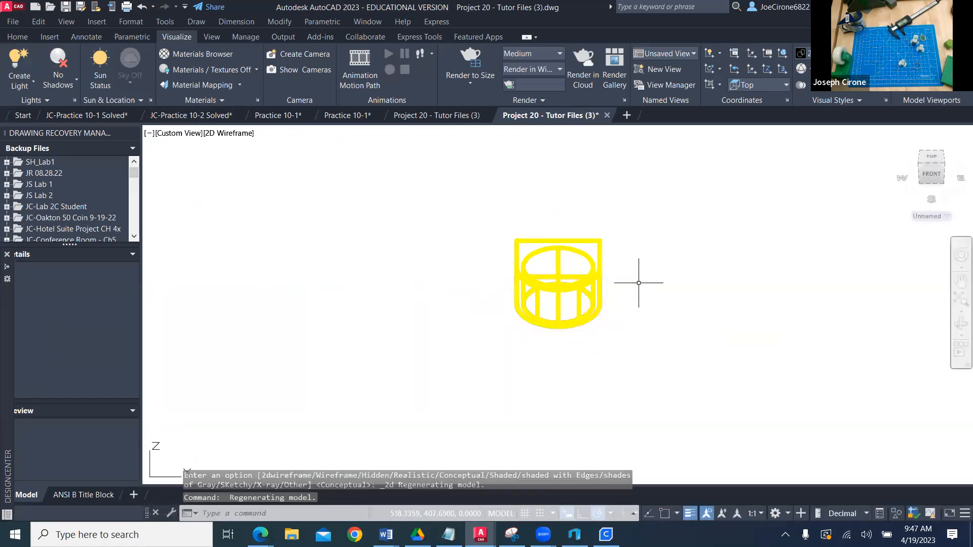
pyautogui.click(233, 134)
pyautogui.click(273, 172)
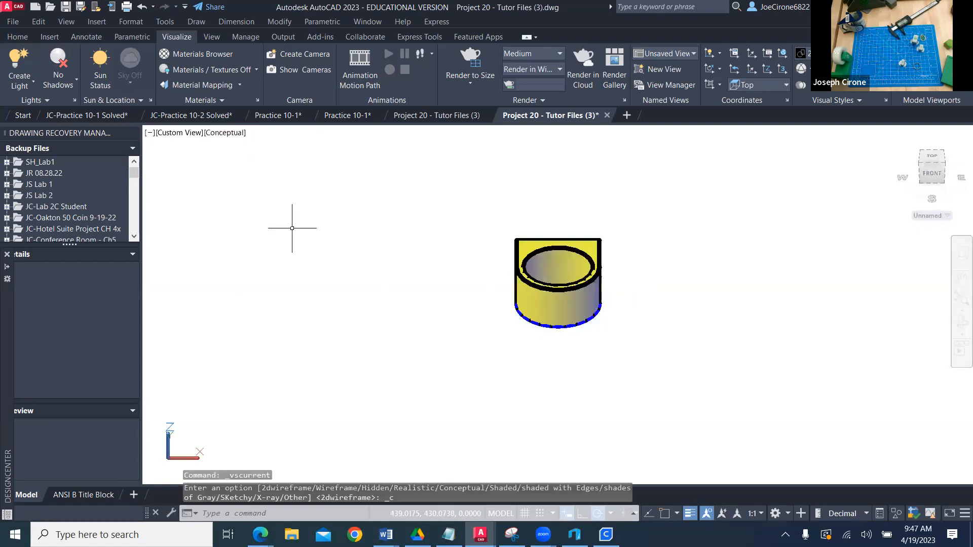
# Examine the successive ring stages up to the filleted ring with the solid leaf emblem on its top face.
pyautogui.moveTo(675, 320); pyautogui.dragTo(319, 318, button='middle')
pyautogui.moveTo(656, 294); pyautogui.dragTo(336, 309, button='middle')
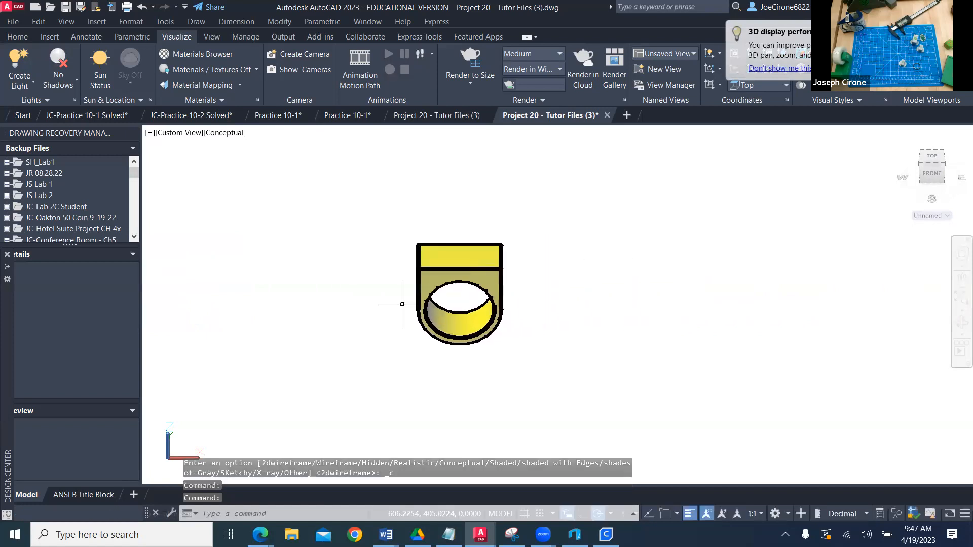
pyautogui.moveTo(735, 301); pyautogui.dragTo(331, 312, button='middle')
pyautogui.moveTo(586, 319); pyautogui.dragTo(343, 335, button='middle')
pyautogui.press('Escape')
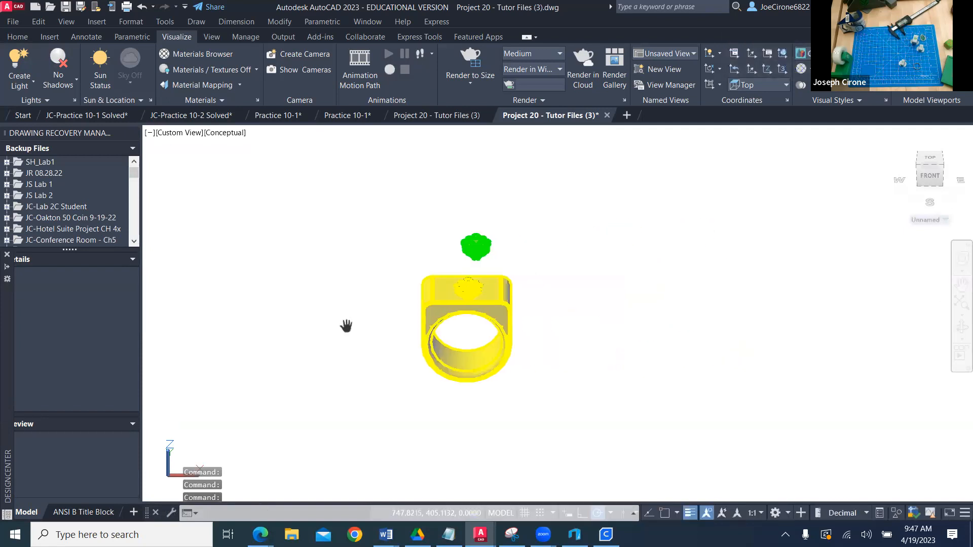
pyautogui.scroll(5, 470, 272)
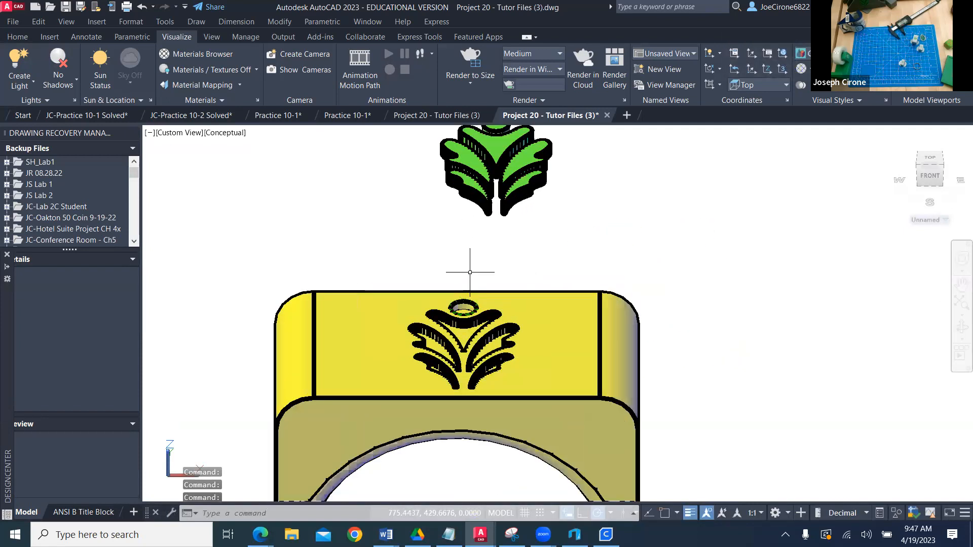
pyautogui.scroll(-3, 470, 272)
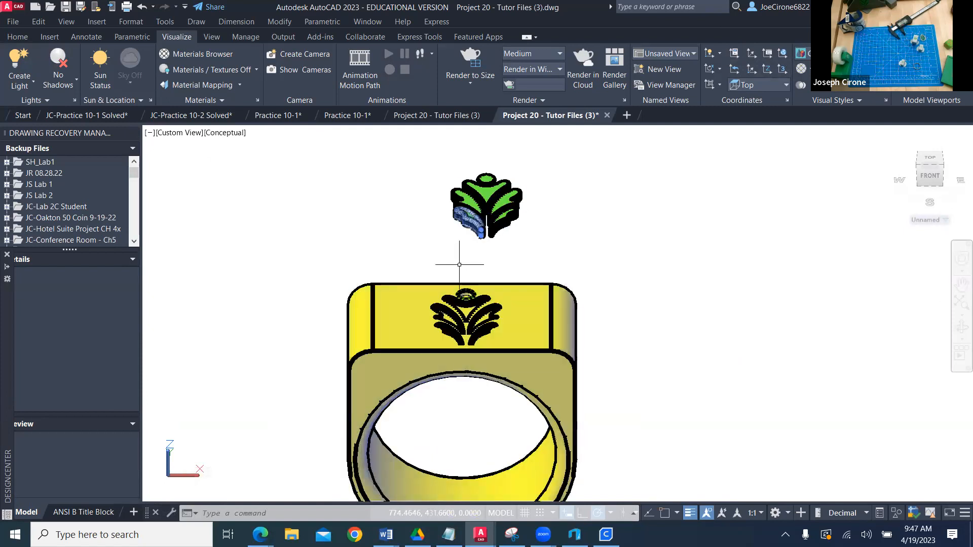
pyautogui.scroll(-2, 468, 277)
# Examine the ring stage with green sides and the leaf emblem outline on its flat top face.
pyautogui.moveTo(607, 321); pyautogui.dragTo(315, 302, button='middle')
pyautogui.moveTo(585, 340); pyautogui.dragTo(232, 323, button='middle')
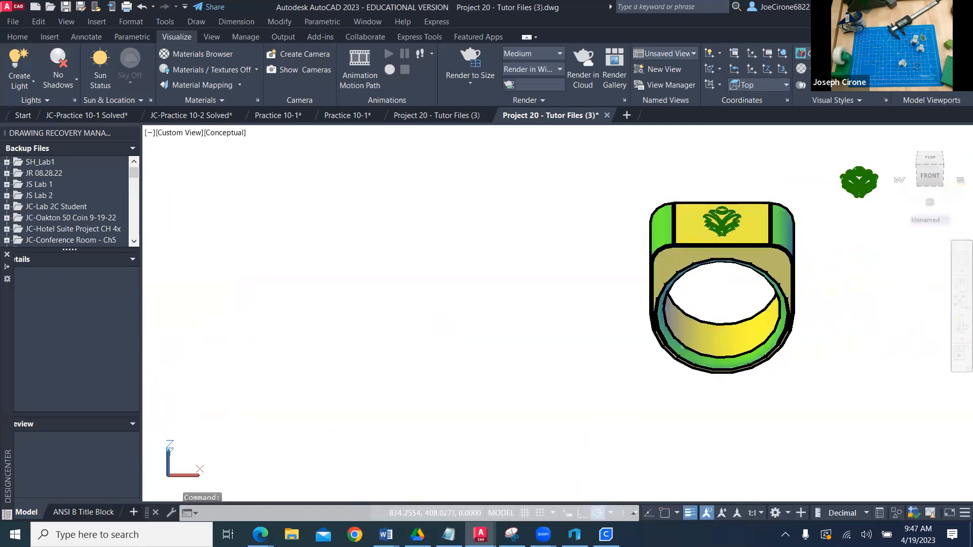
pyautogui.moveTo(561, 300); pyautogui.dragTo(306, 355, button='middle')
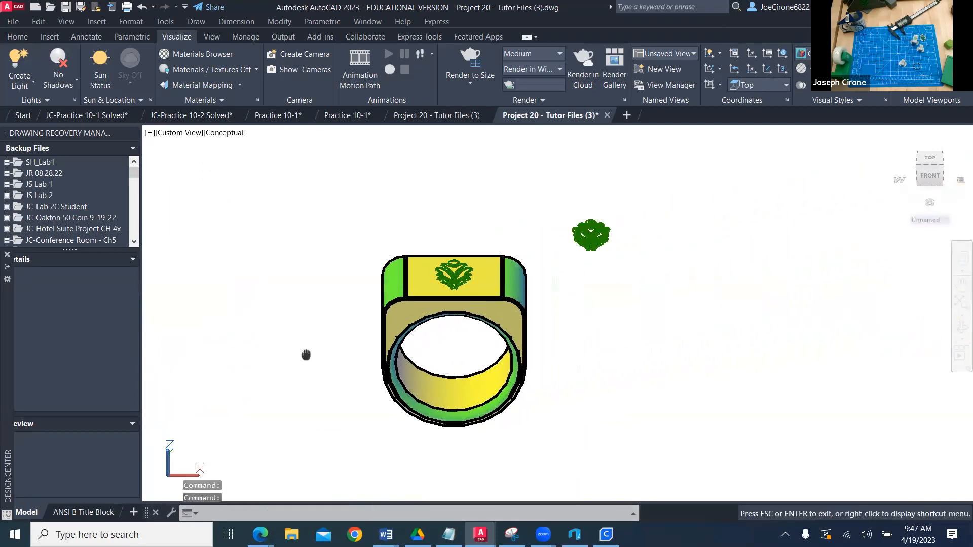
pyautogui.scroll(8, 502, 275)
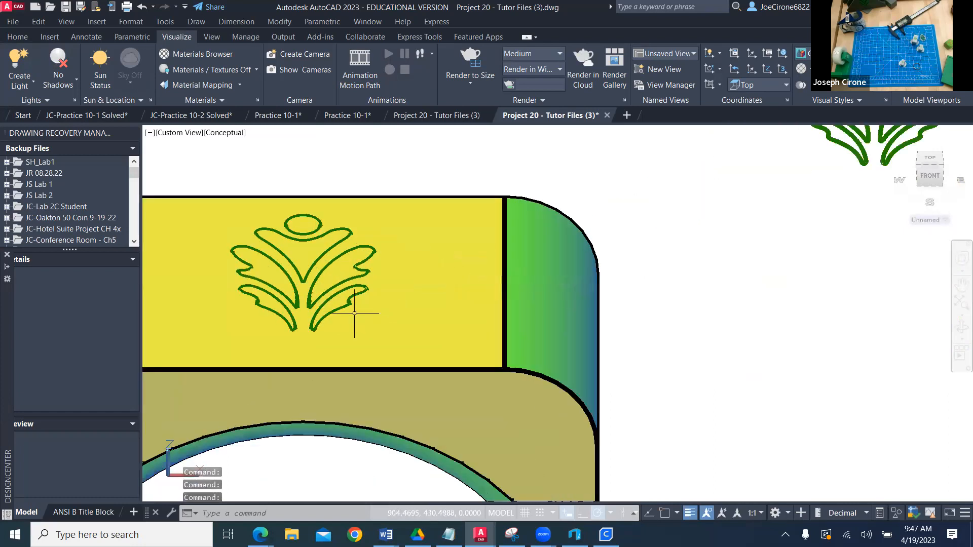
pyautogui.click(355, 314)
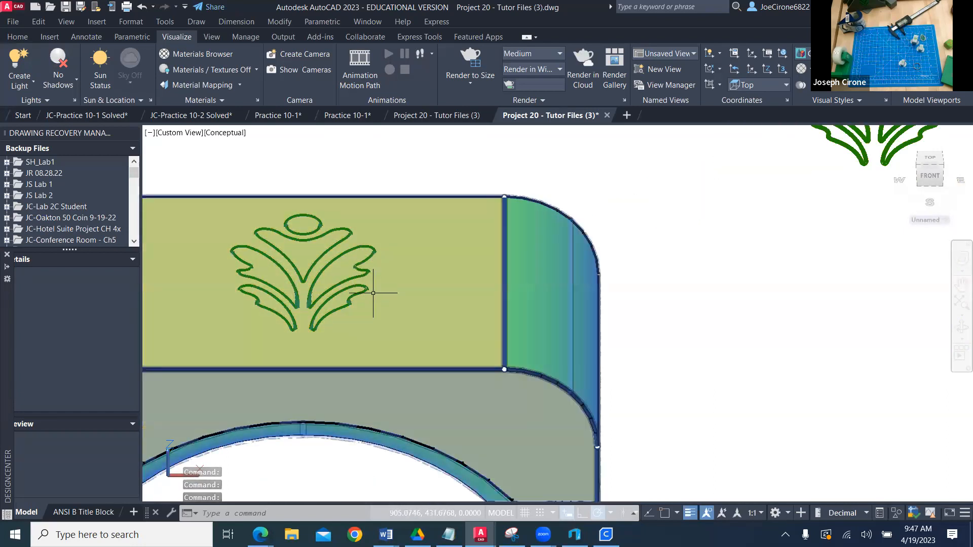
pyautogui.scroll(-4, 373, 293)
pyautogui.moveTo(374, 294); pyautogui.dragTo(437, 269, button='middle')
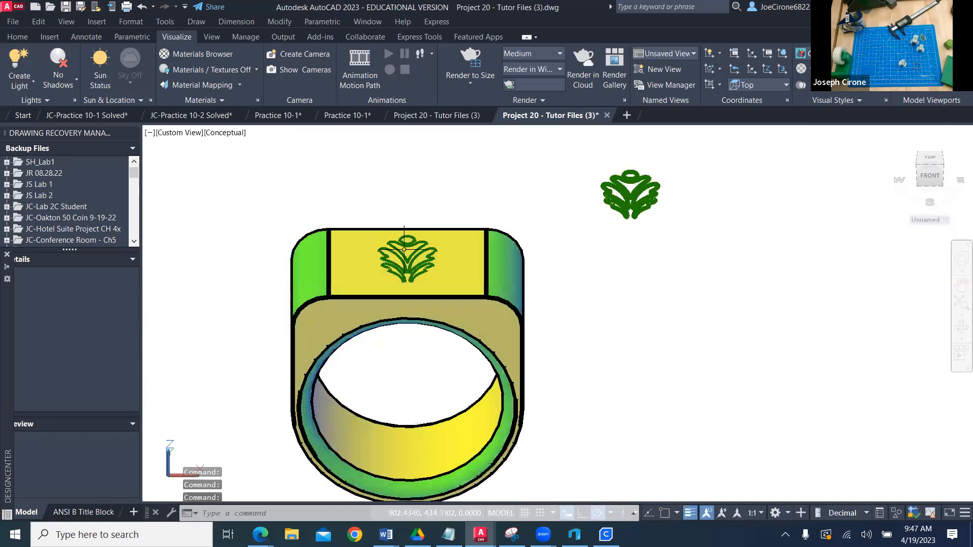
pyautogui.click(423, 251)
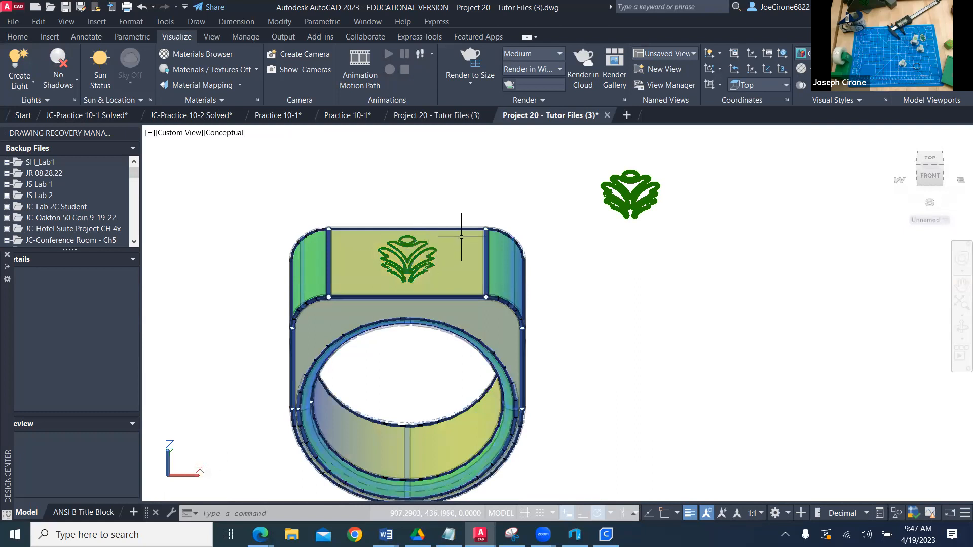
pyautogui.press('Escape')
pyautogui.scroll(-2, 461, 207)
pyautogui.moveTo(461, 207); pyautogui.dragTo(473, 221, button='middle')
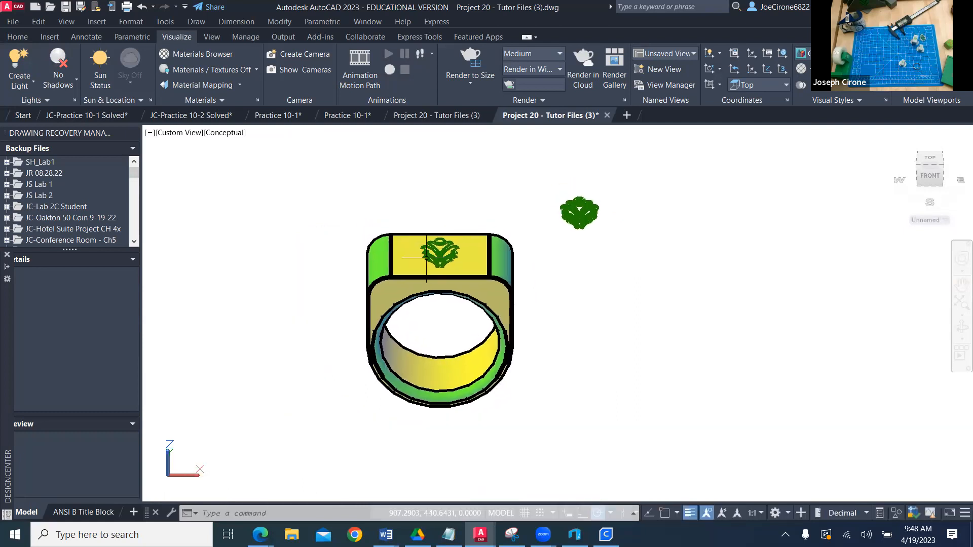
# Set the visual style to 2D Wireframe and erase the leaf emblem from the ring's top face.
pyautogui.click(230, 133)
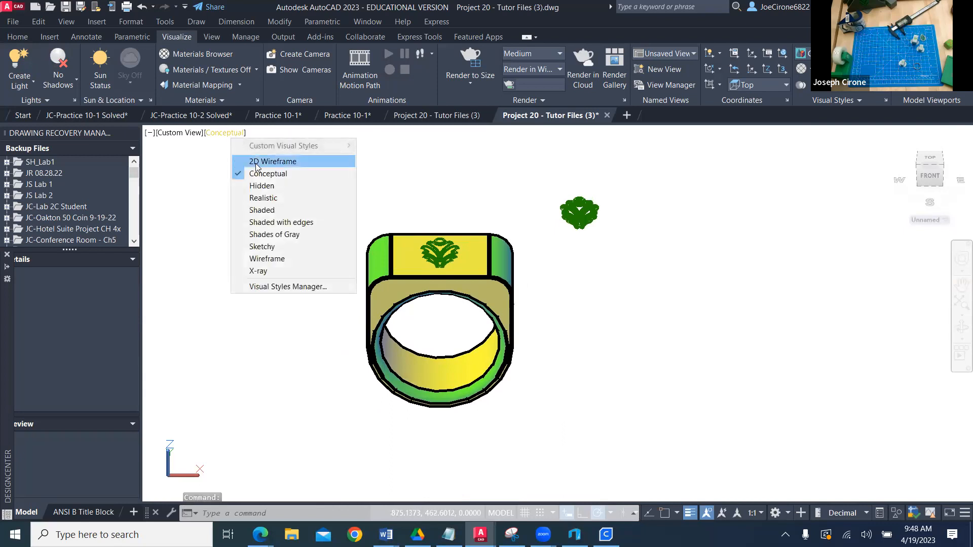
pyautogui.click(257, 162)
pyautogui.scroll(5, 449, 258)
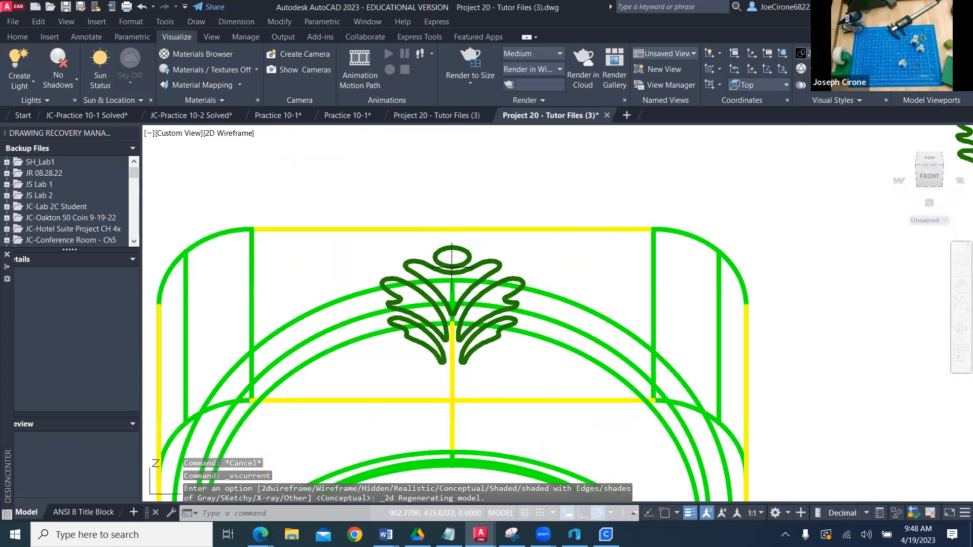
pyautogui.click(452, 267)
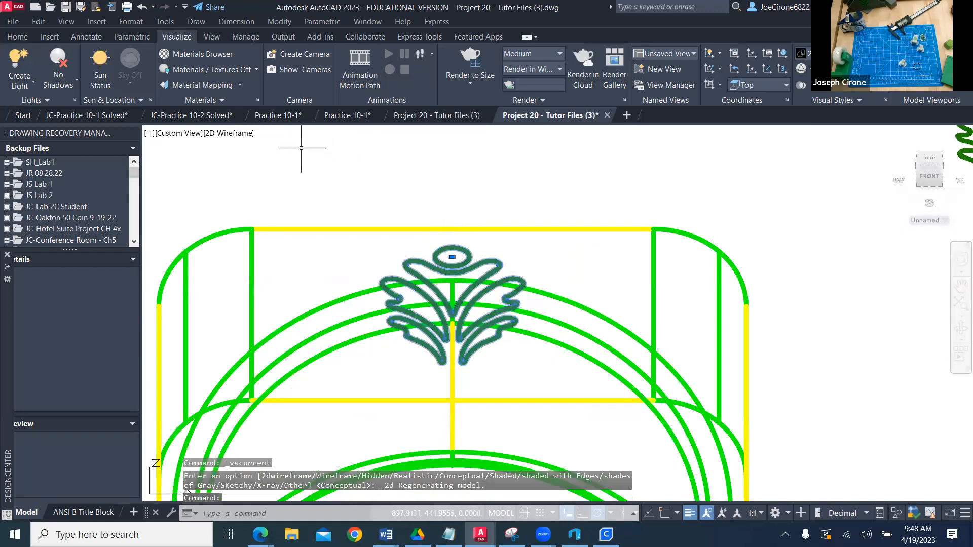
pyautogui.click(10, 39)
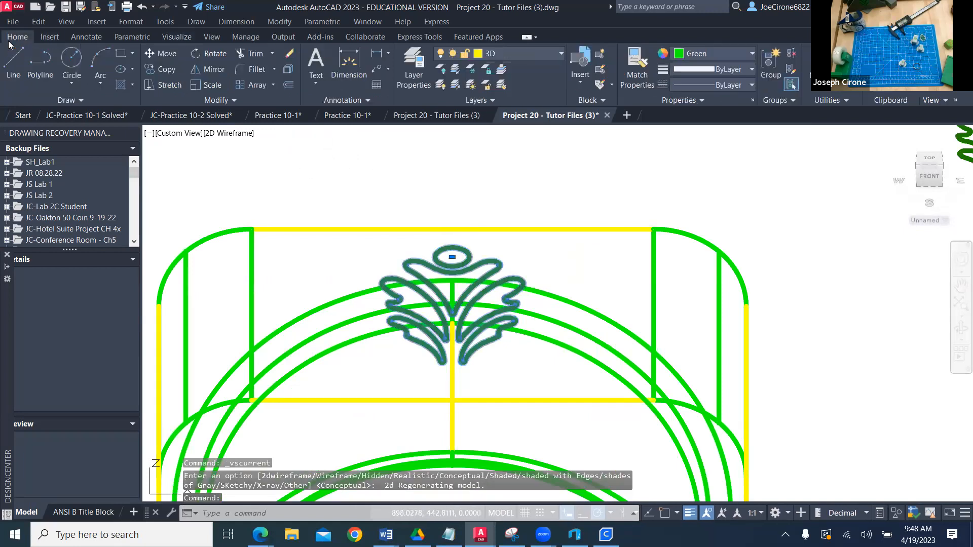
pyautogui.click(287, 56)
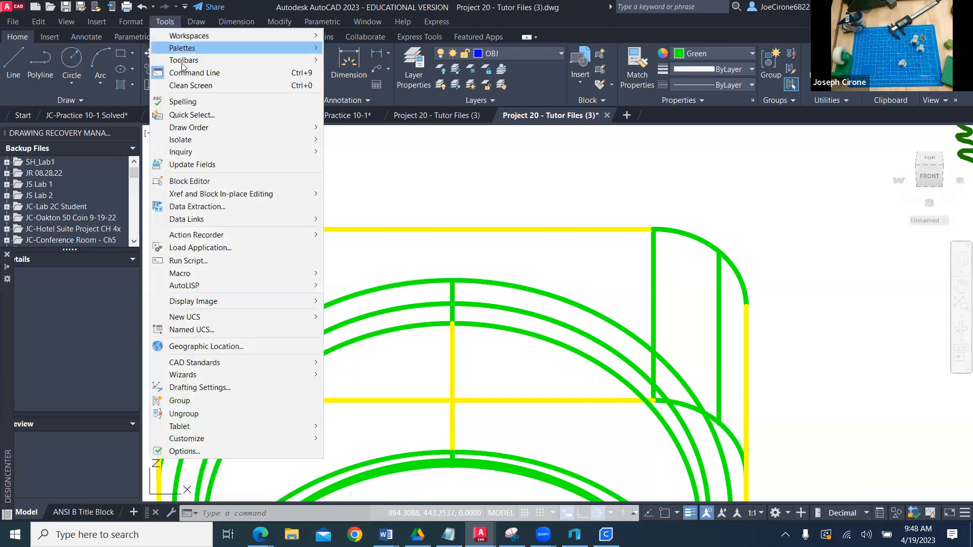
# Display the AutoCAD Properties toolbar and set the current object color to Red.
pyautogui.moveTo(182, 63)
pyautogui.moveTo(357, 61)
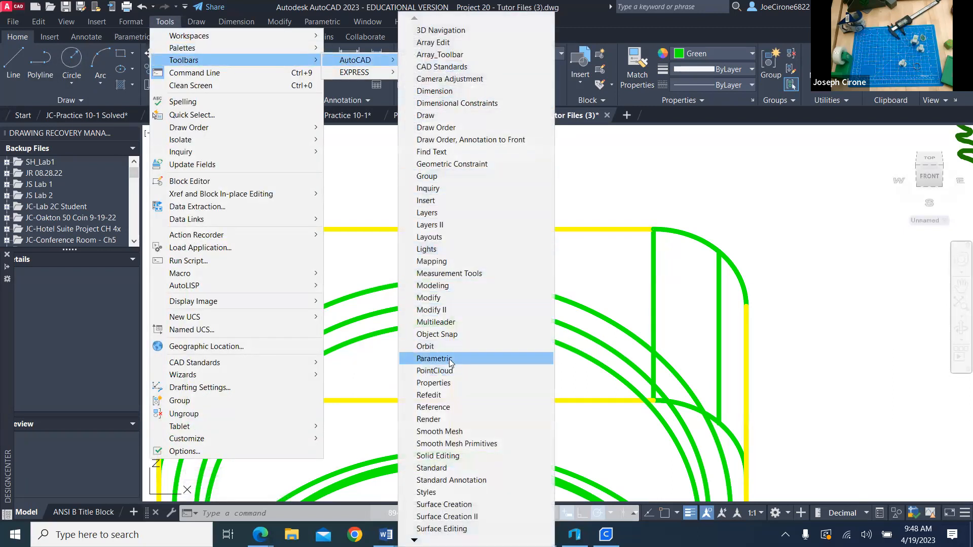
pyautogui.click(449, 384)
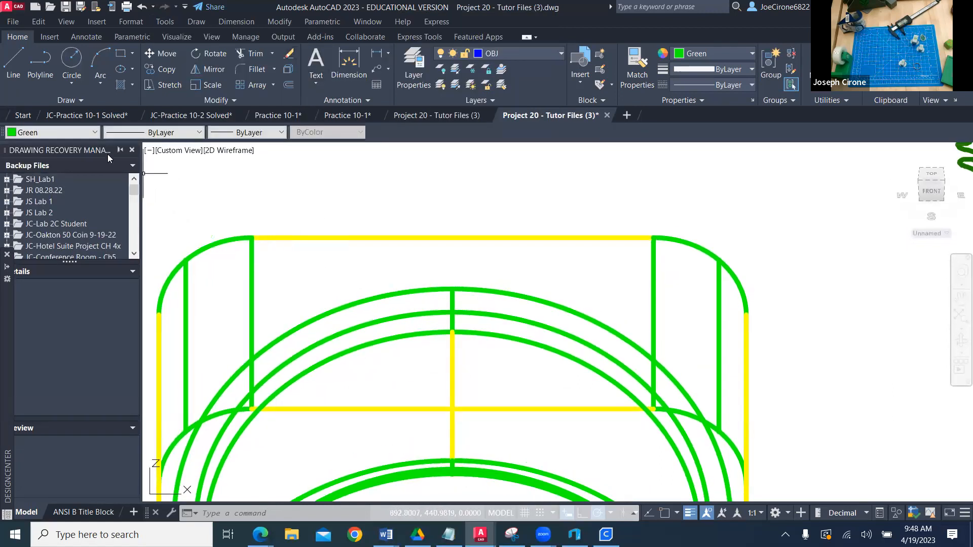
pyautogui.click(94, 133)
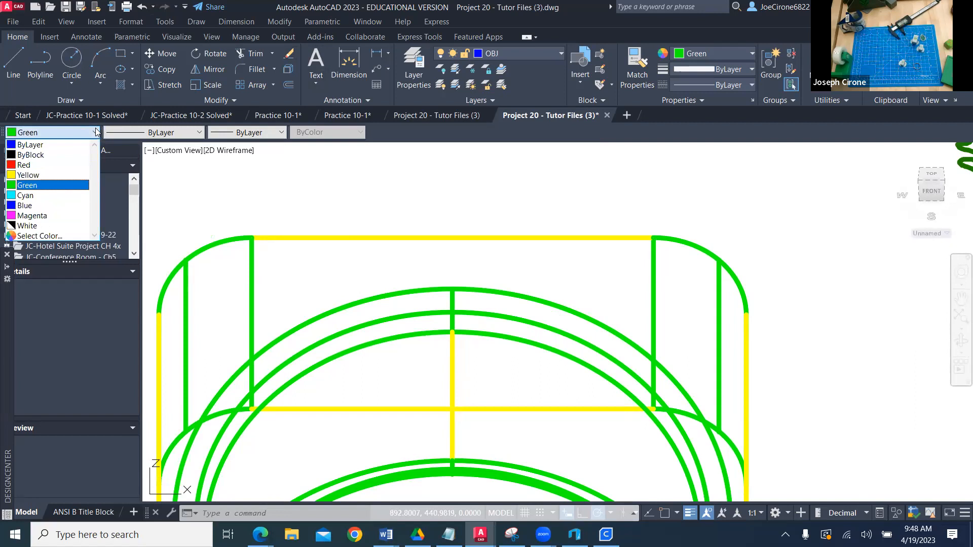
pyautogui.click(61, 166)
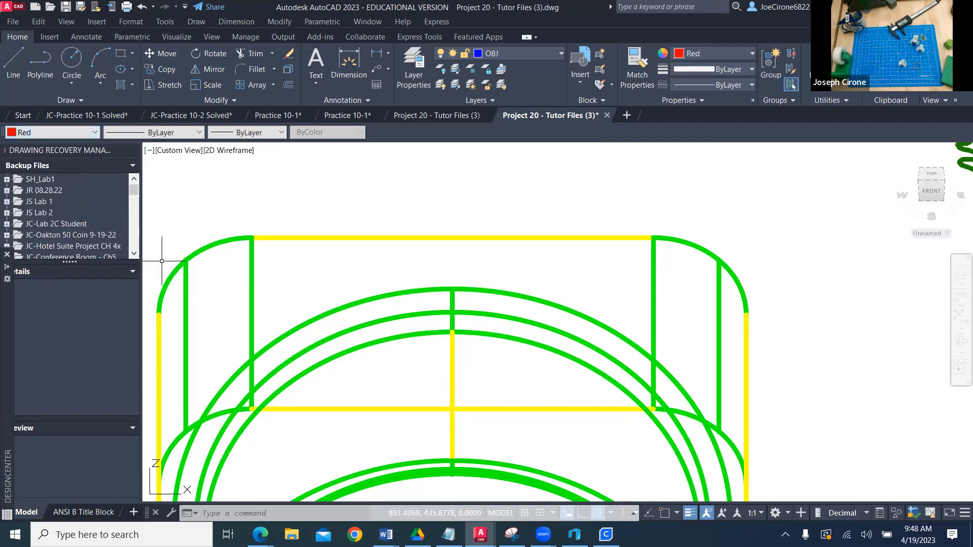
# With object snap on, draw a diagonal line between opposite corners of the ring's flat top face.
pyautogui.click(14, 60)
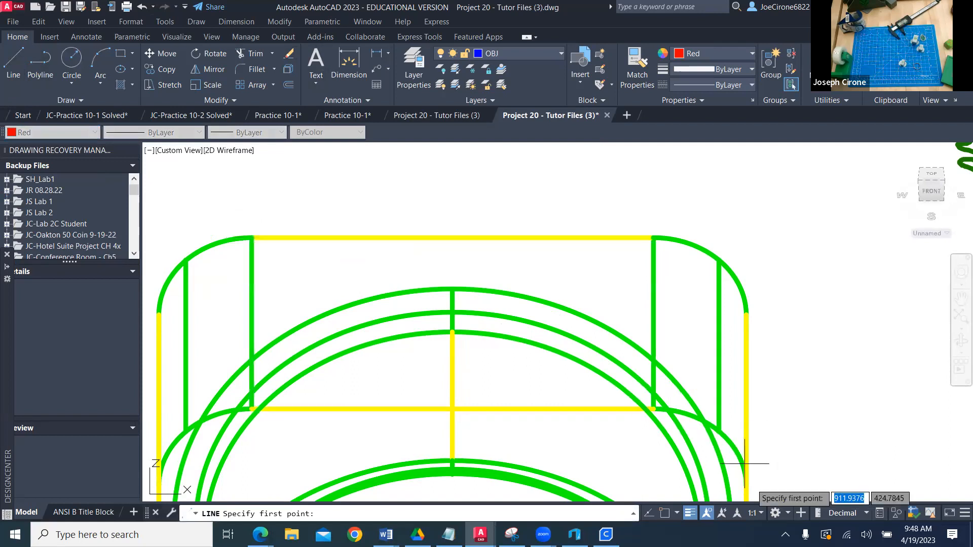
pyautogui.click(664, 513)
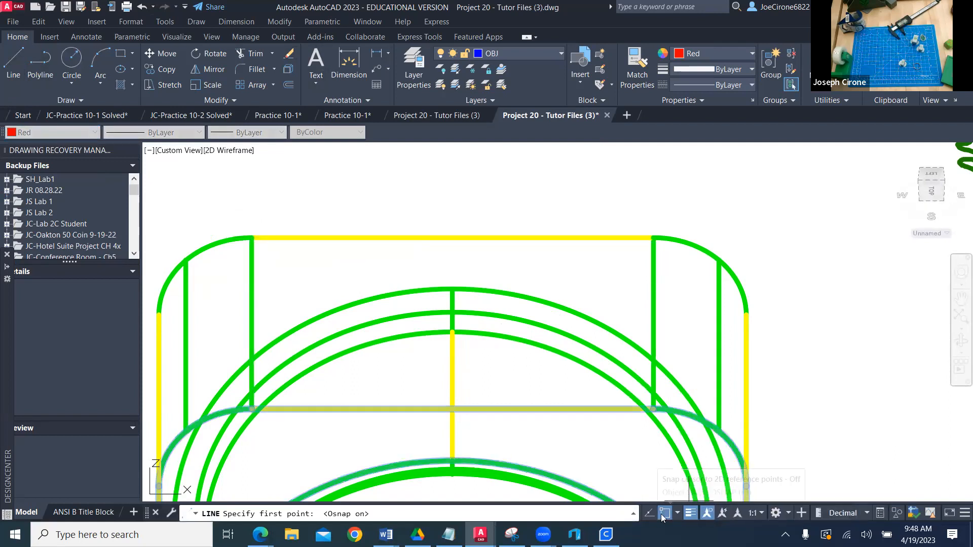
pyautogui.click(251, 238)
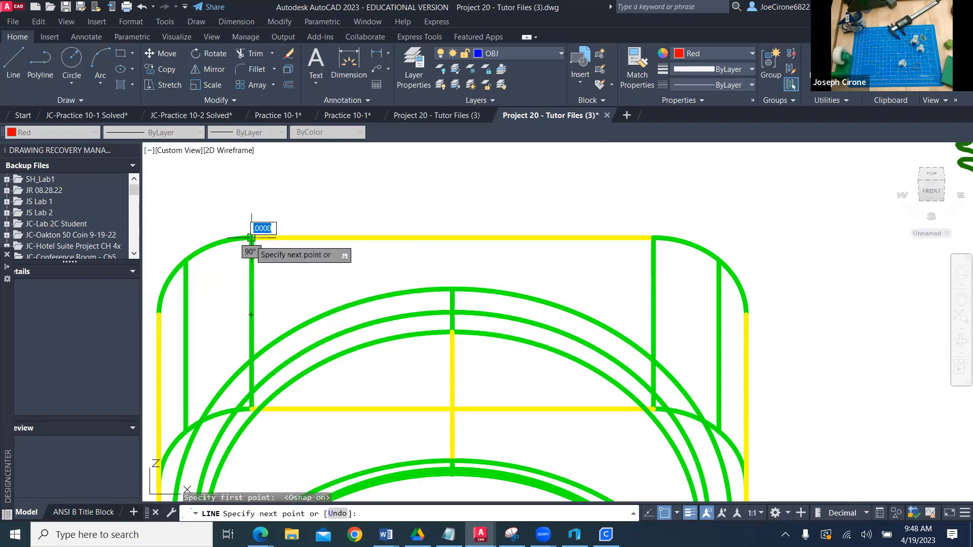
pyautogui.click(653, 408)
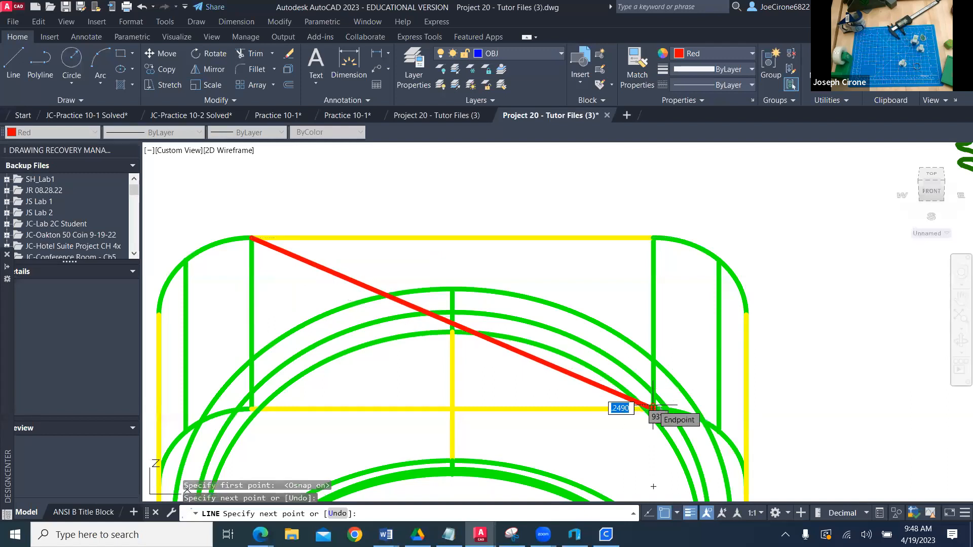
pyautogui.press('Escape')
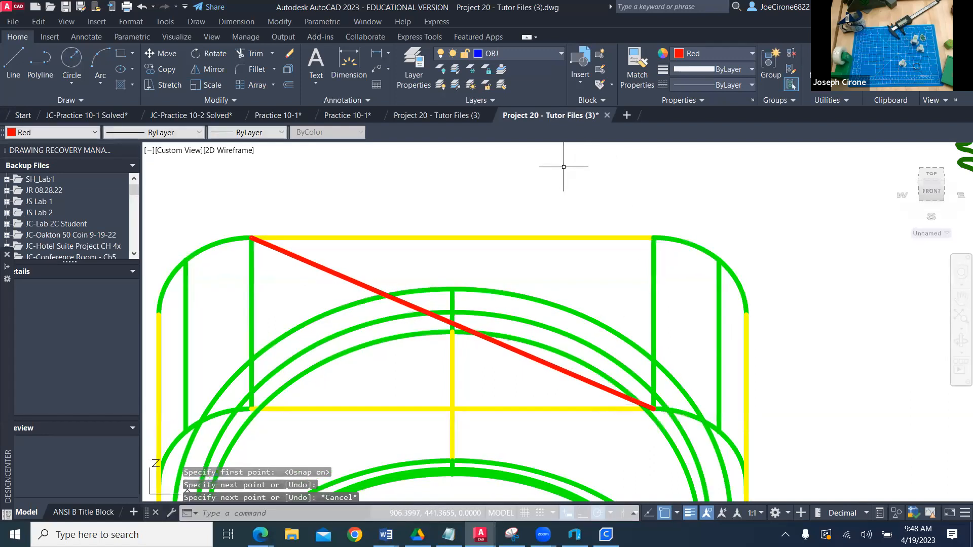
# Switch to the 3D Modeling workspace and create a sphere of about 2.5 radius centered on the red diagonal's midpoint.
pyautogui.click(788, 513)
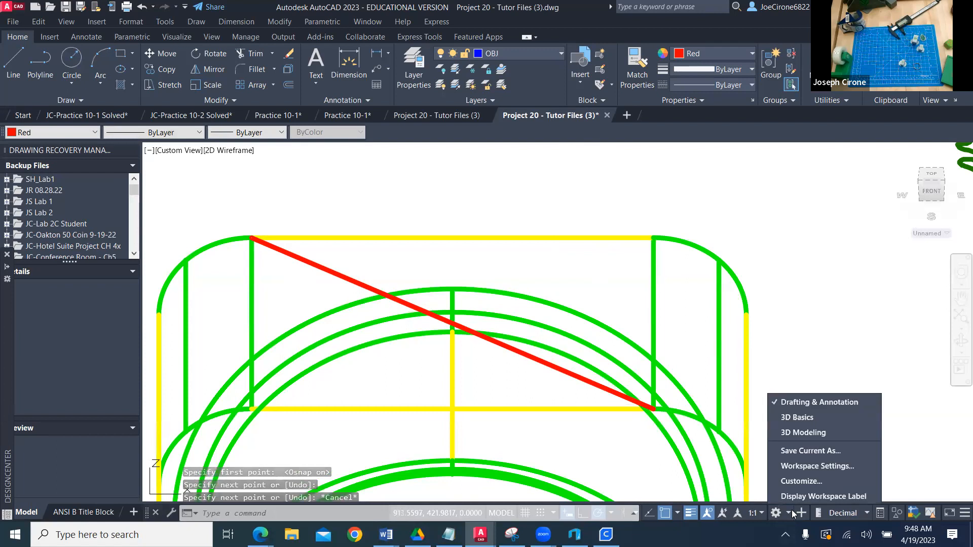
pyautogui.click(791, 435)
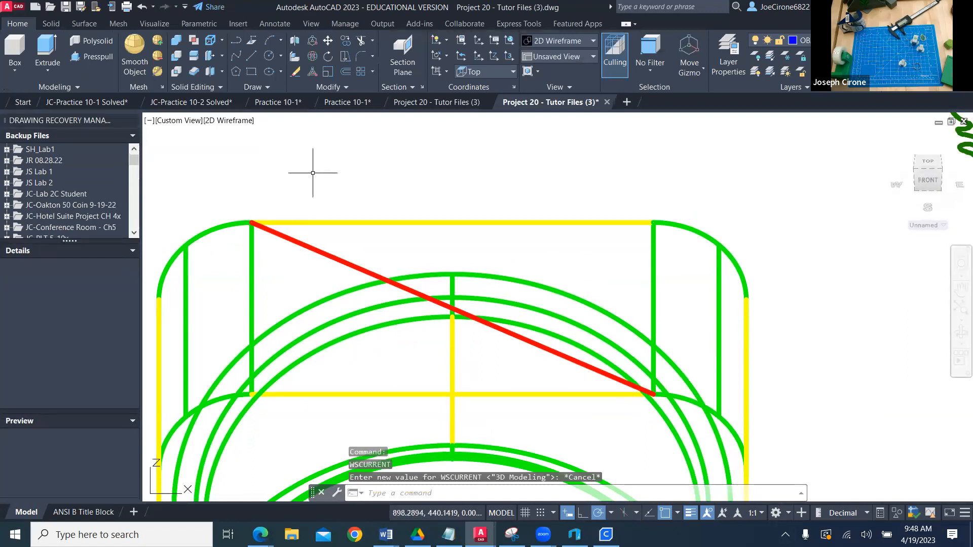
pyautogui.click(14, 75)
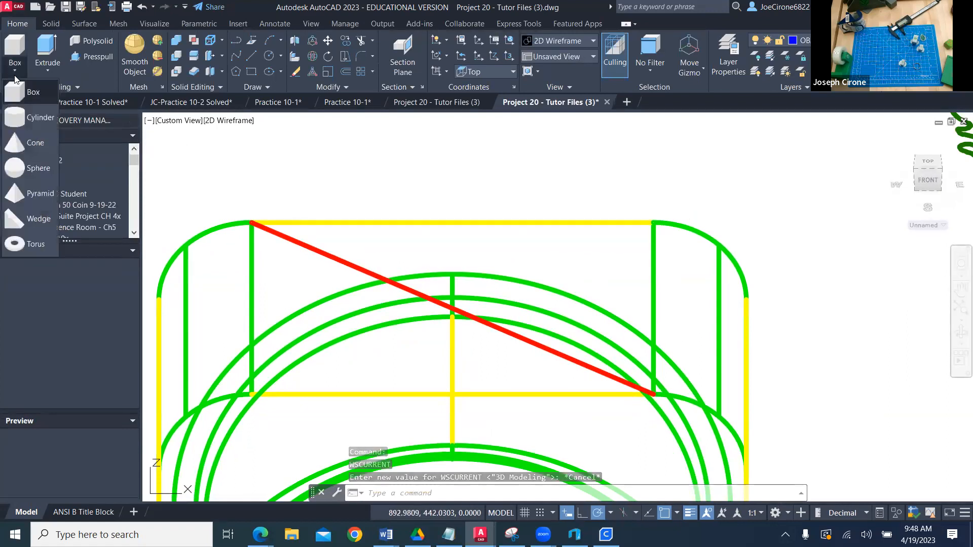
pyautogui.click(38, 171)
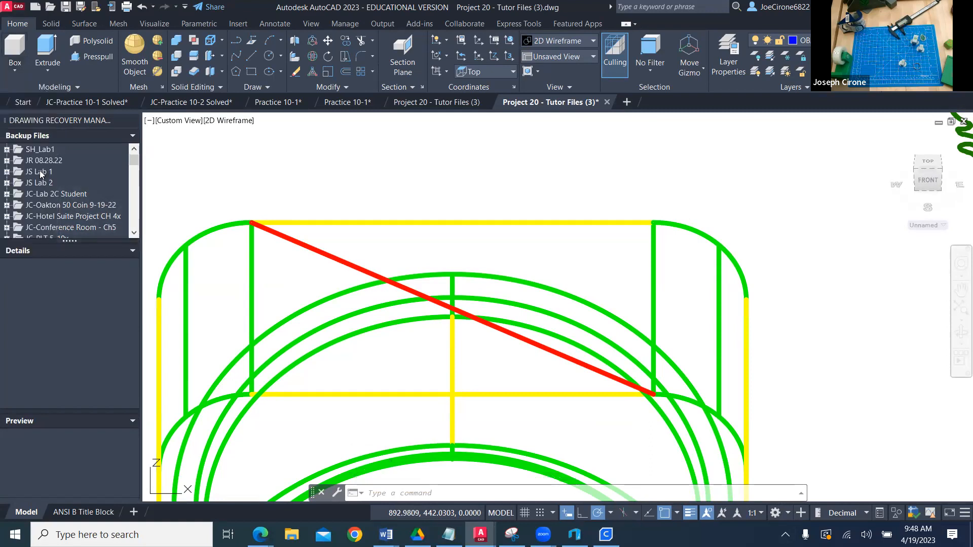
pyautogui.click(467, 315)
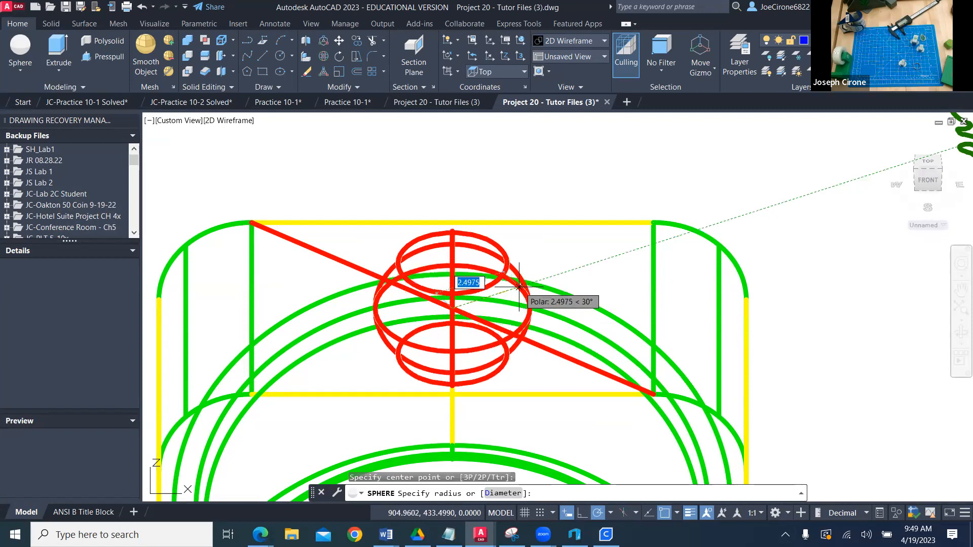
pyautogui.click(524, 284)
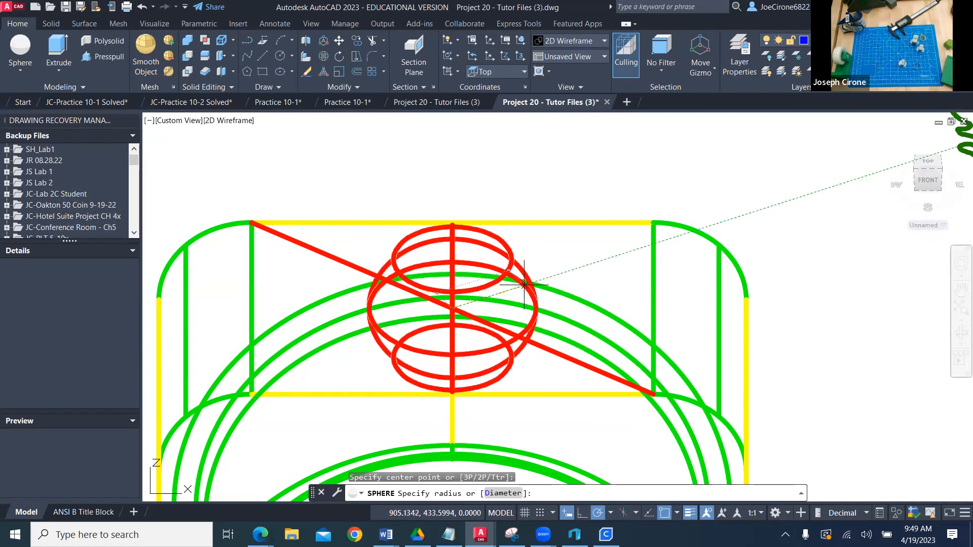
# Set the visual style to Conceptual to show the ring and the sphere shaded from an angled view.
pyautogui.keyDown('shift'); pyautogui.moveTo(317, 332); pyautogui.dragTo(416, 299, button='middle'); pyautogui.keyUp('shift')
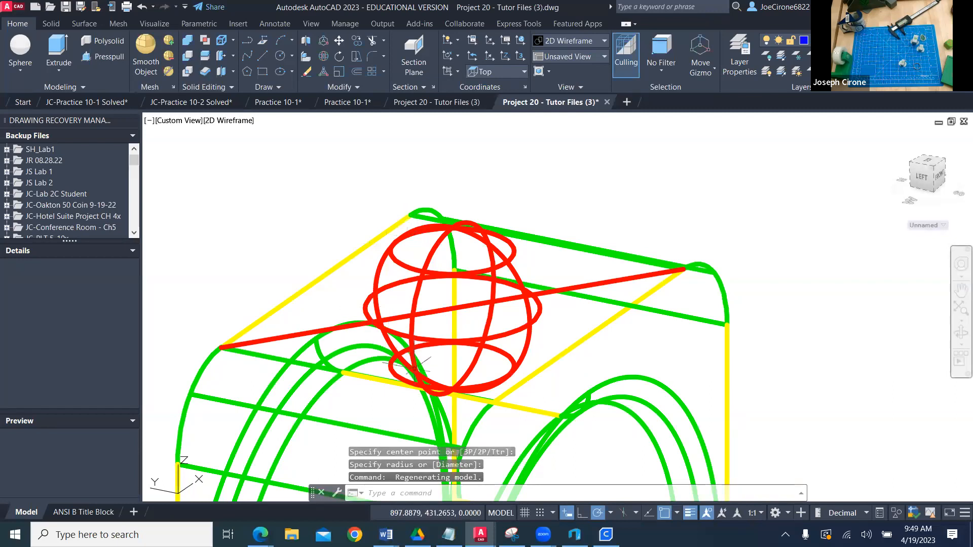
pyautogui.click(508, 316)
pyautogui.press('Escape')
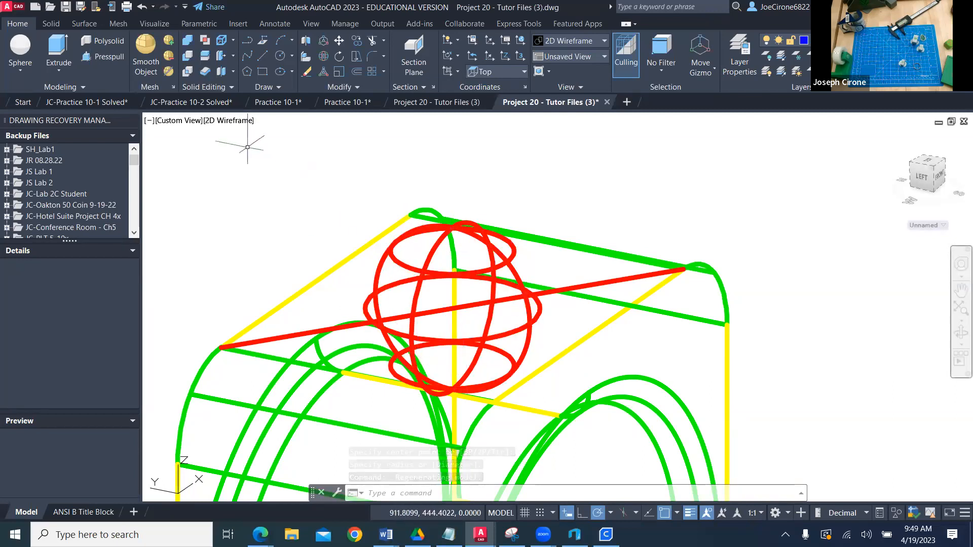
pyautogui.click(221, 128)
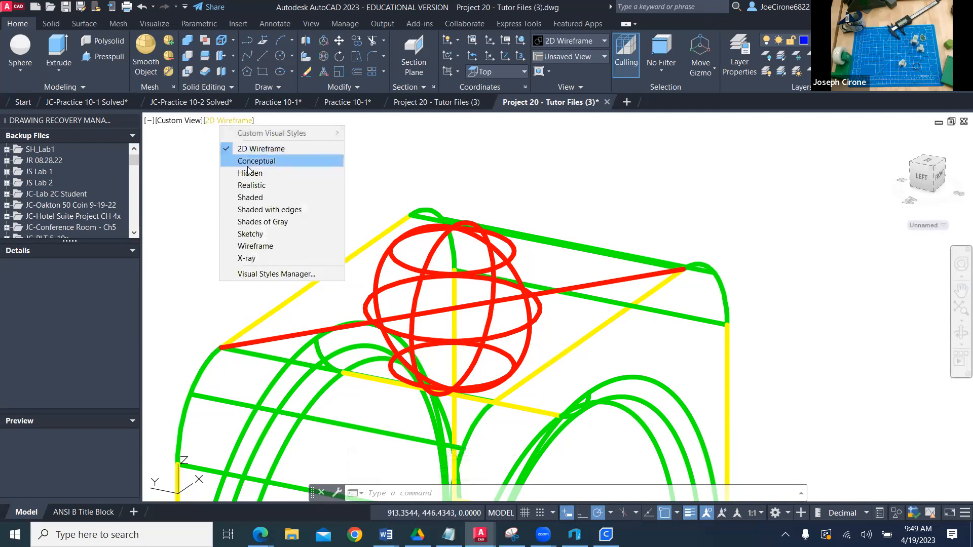
pyautogui.click(243, 159)
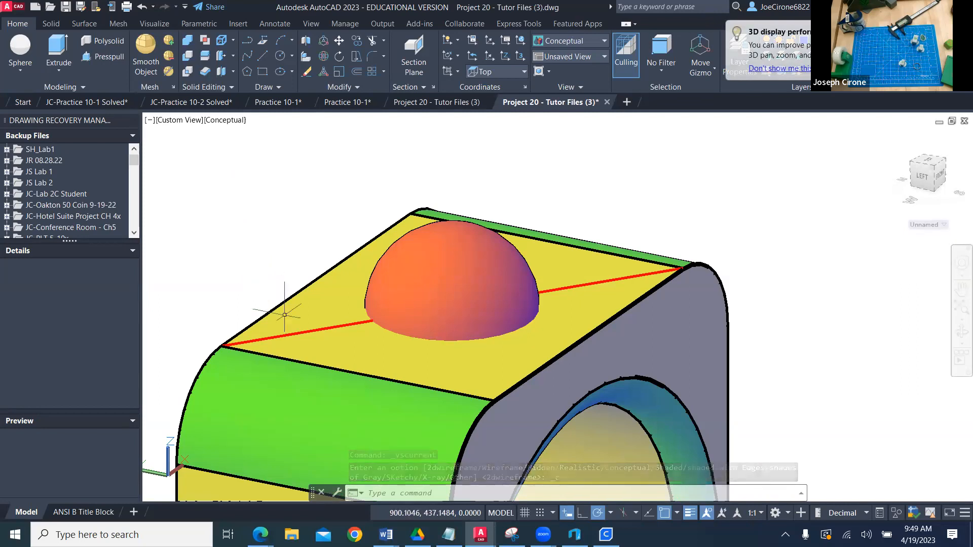
pyautogui.scroll(-4, 368, 320)
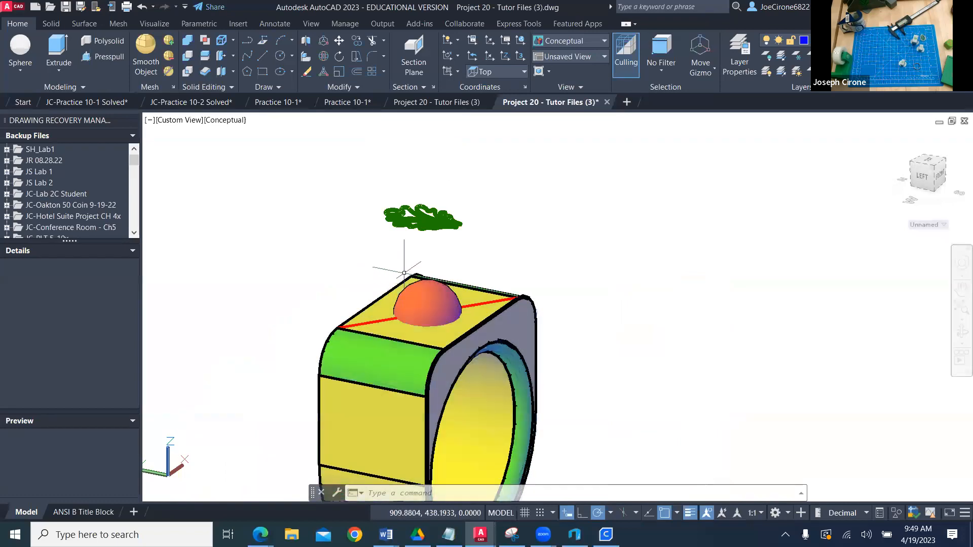
pyautogui.scroll(-4, 469, 230)
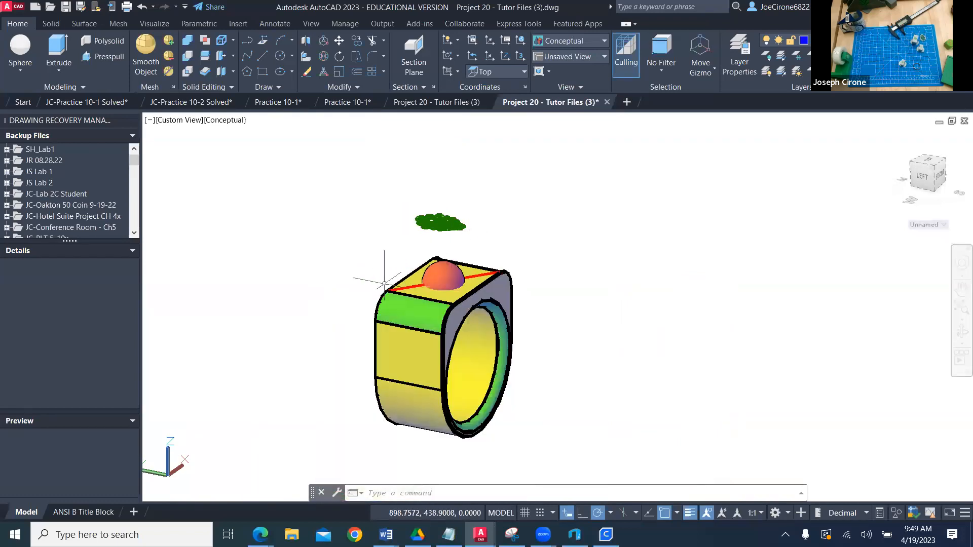
# Export the ring body without the sphere as the Lithography (*.stl) file "Ring Base 1" in the Downloads folder.
pyautogui.scroll(3, 387, 285)
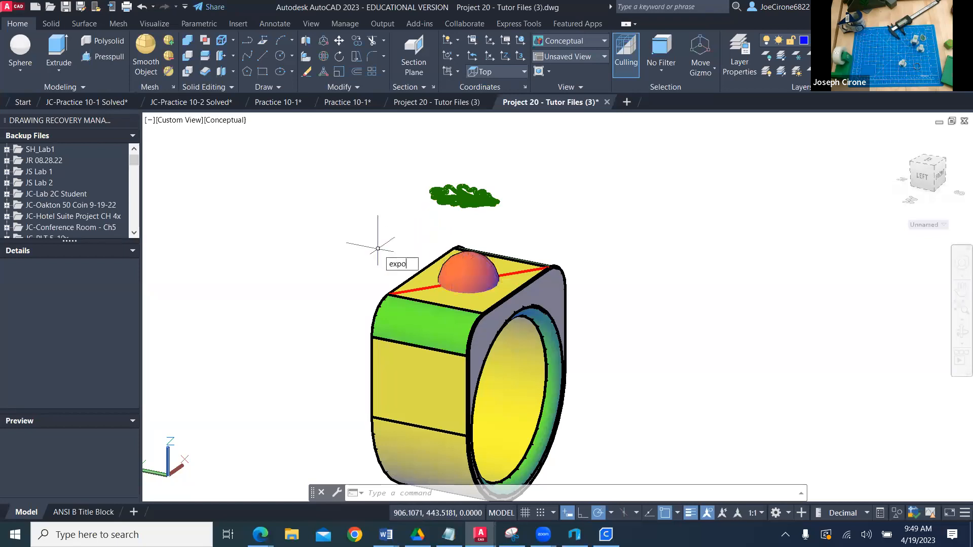
pyautogui.press('Return')
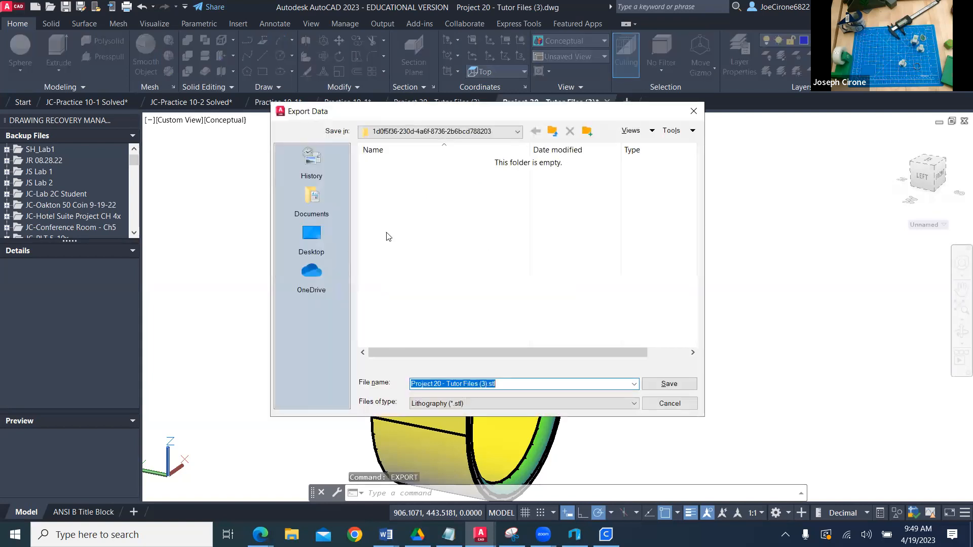
pyautogui.click(518, 132)
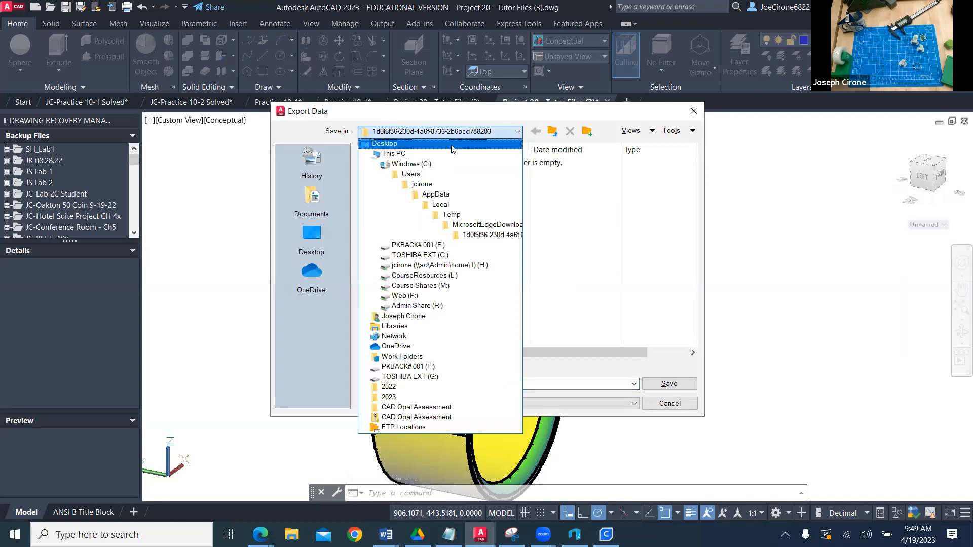
pyautogui.click(436, 154)
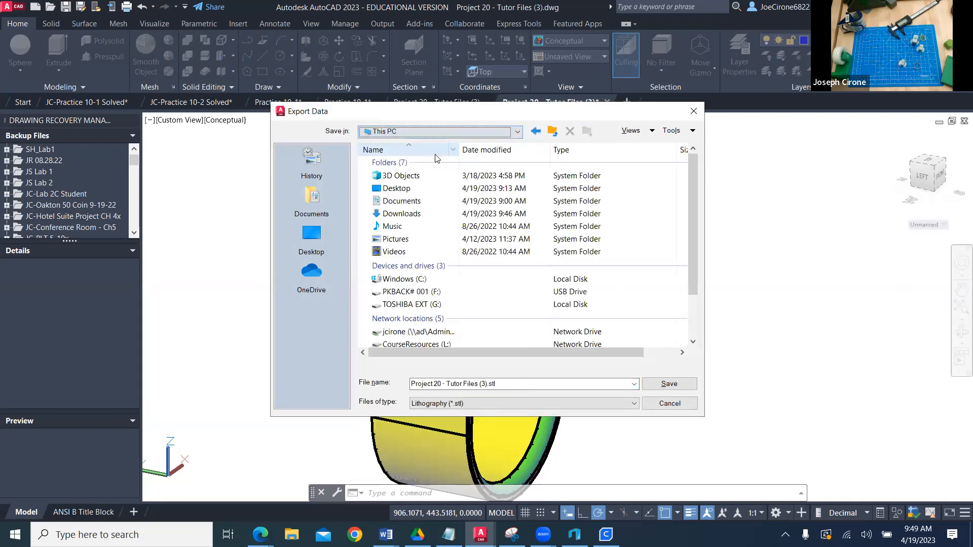
pyautogui.doubleClick(401, 213)
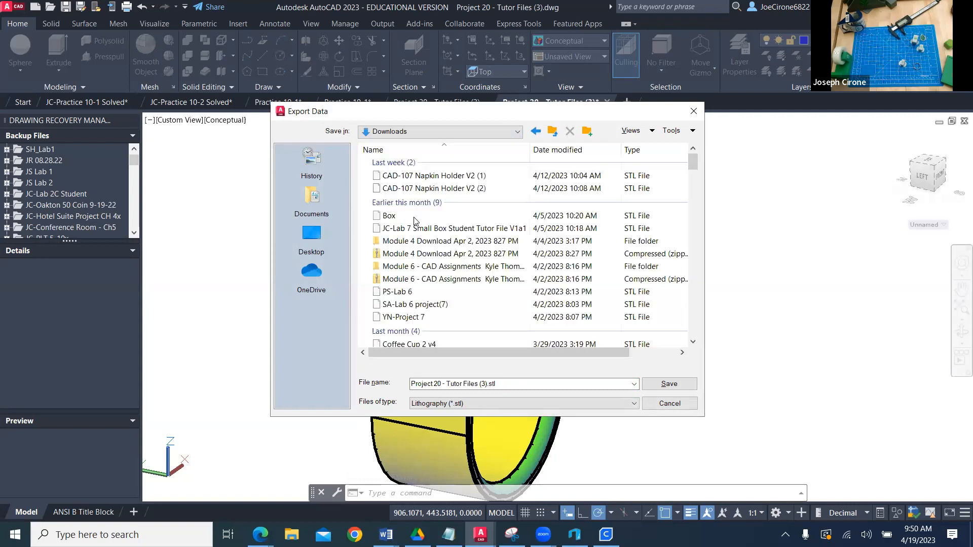
pyautogui.click(517, 384)
pyautogui.write('Ring Base 1')
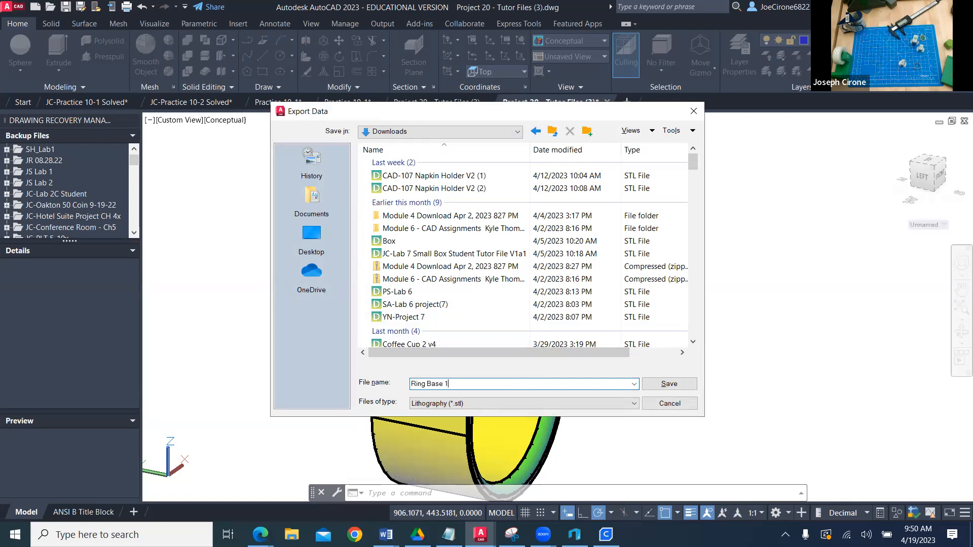
pyautogui.click(669, 384)
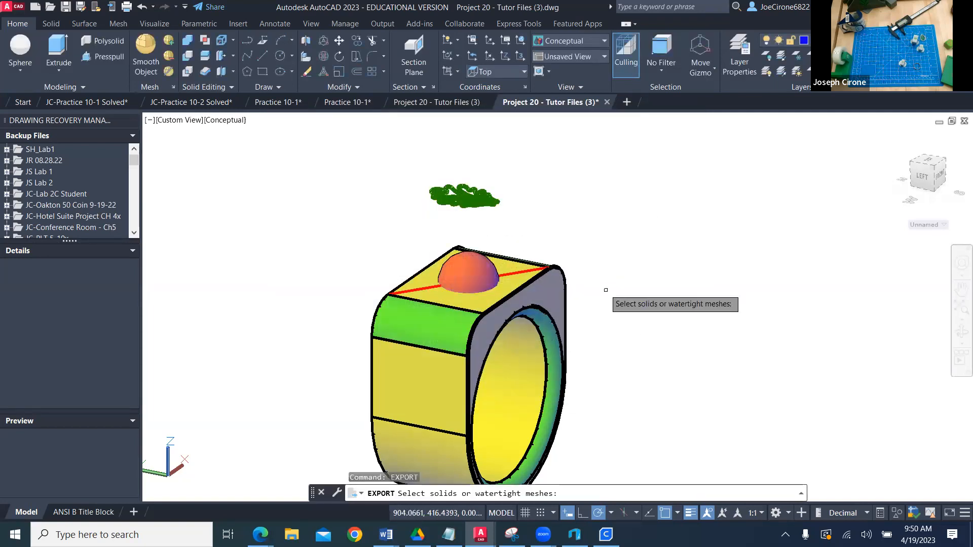
pyautogui.click(558, 294)
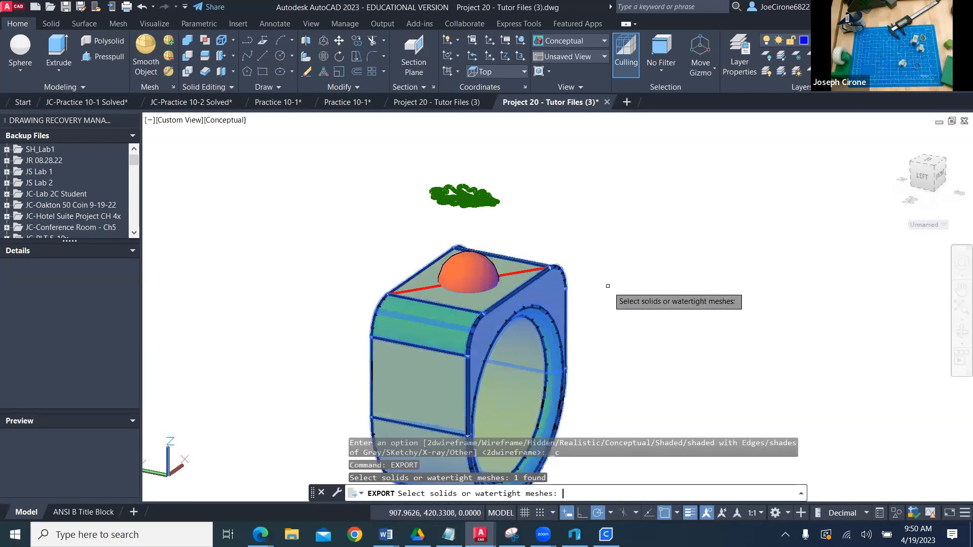
pyautogui.press('Return')
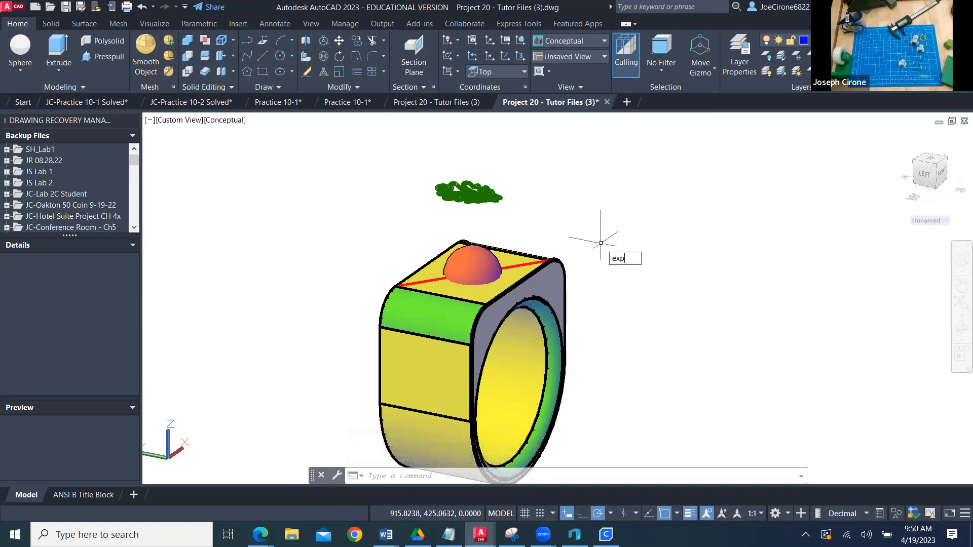
# Export the sphere alone as the Lithography (*.stl) file "Ball - Ring" in the Downloads folder.
pyautogui.press('Return')
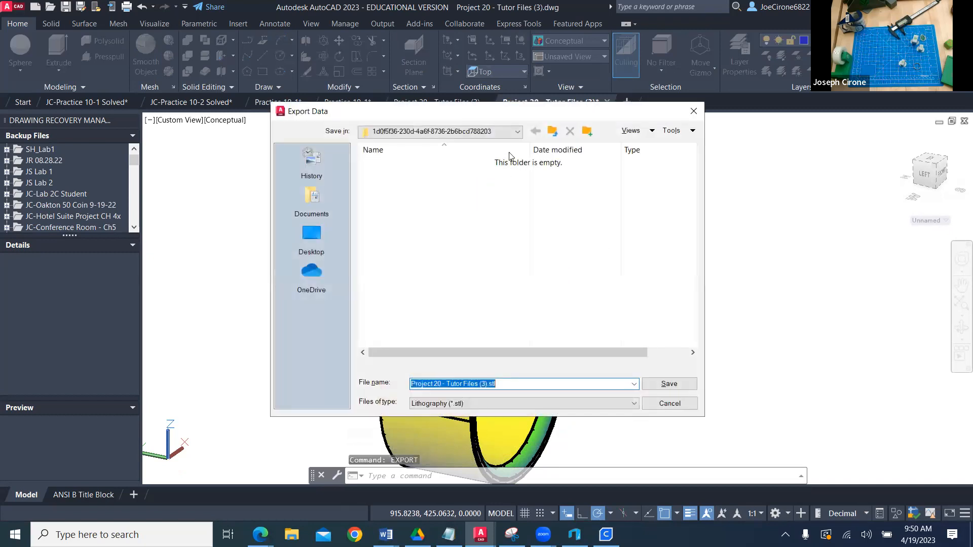
pyautogui.click(517, 132)
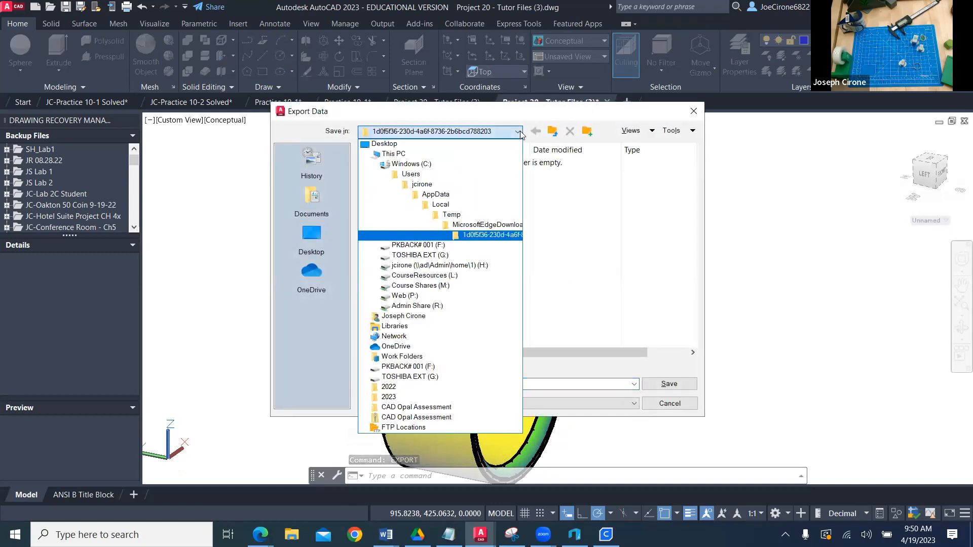
pyautogui.click(419, 154)
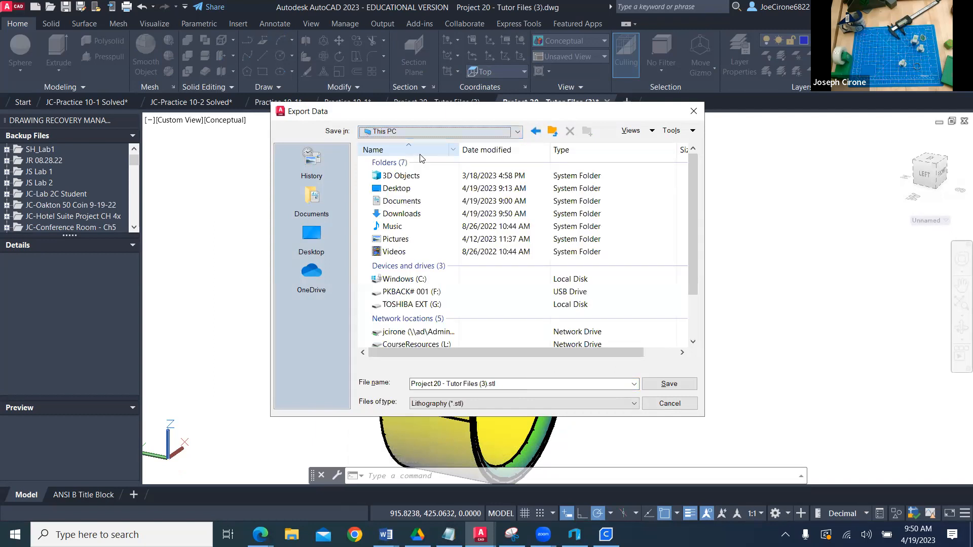
pyautogui.doubleClick(400, 214)
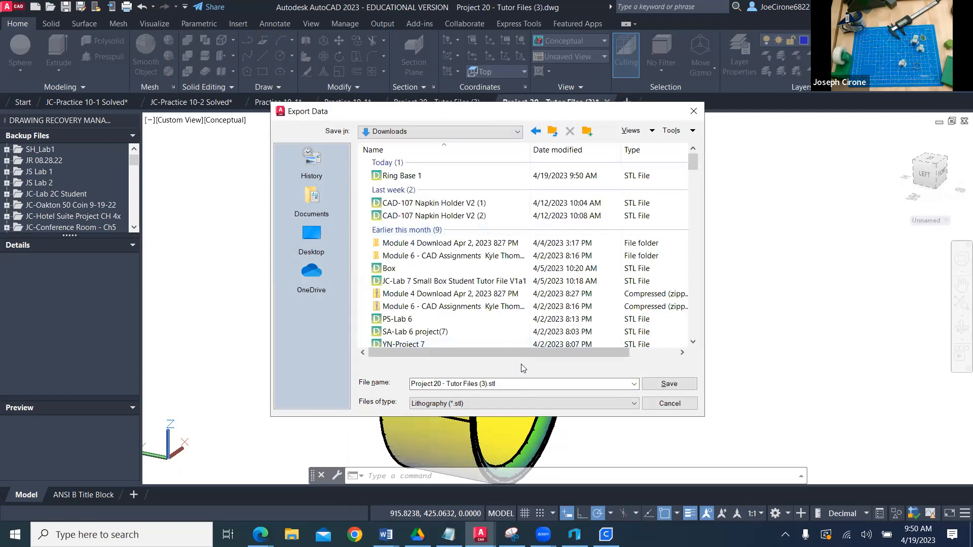
pyautogui.click(523, 384)
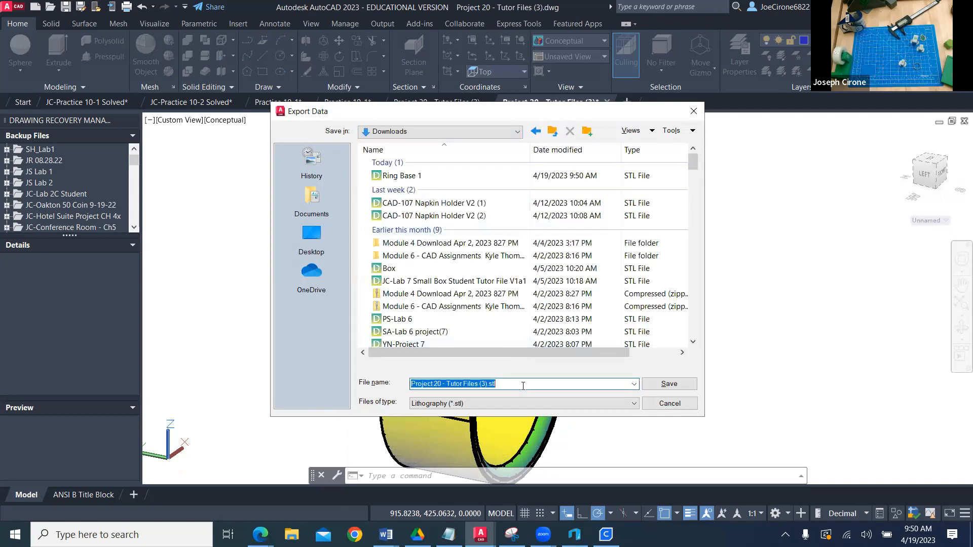
pyautogui.write('Ball')
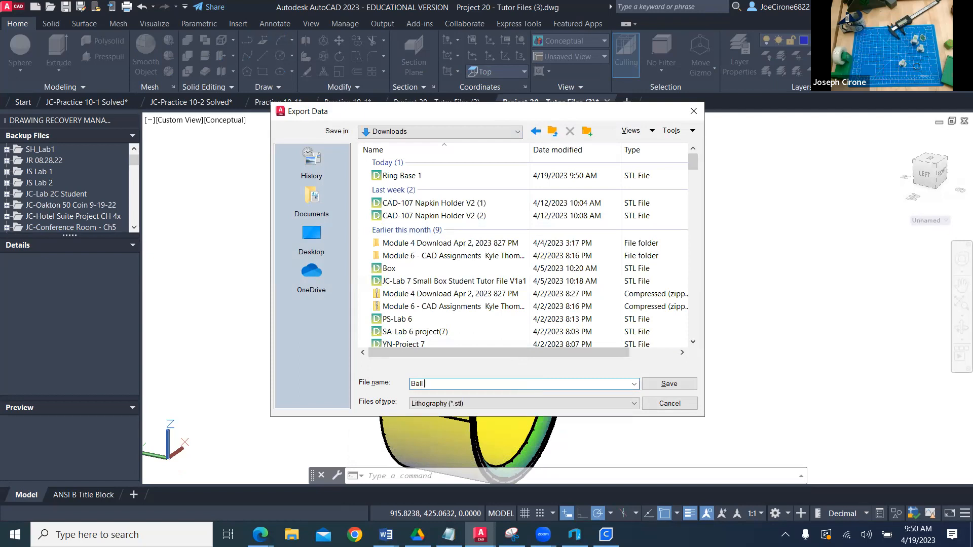
pyautogui.click(669, 385)
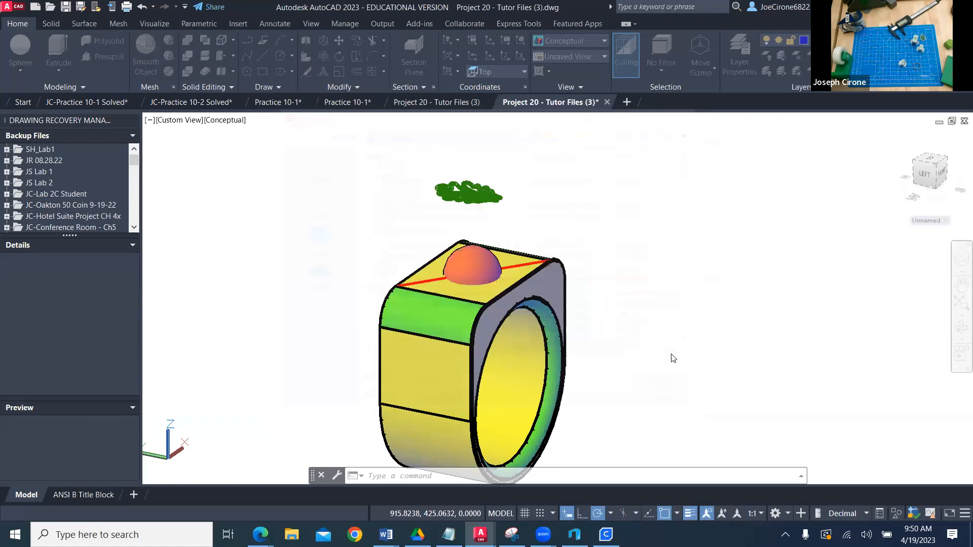
pyautogui.click(477, 256)
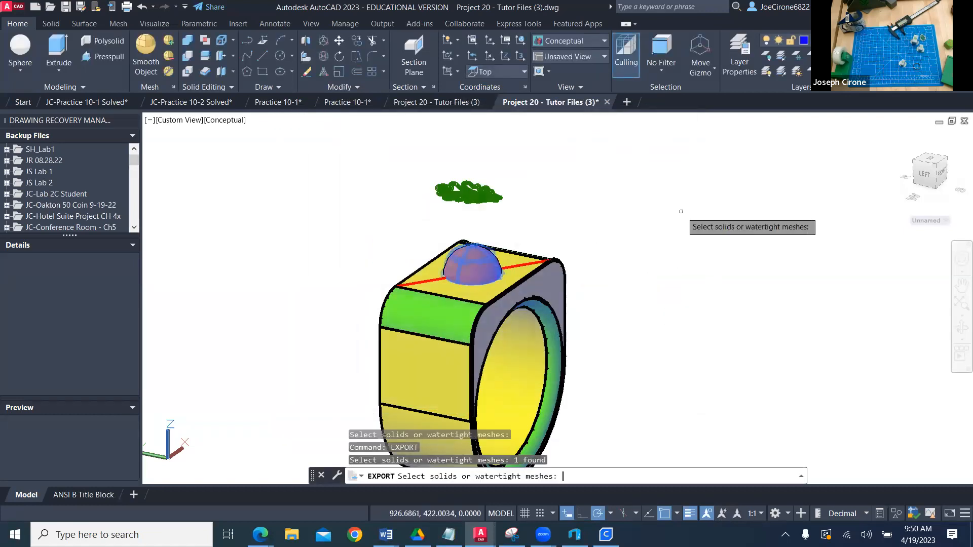
pyautogui.press('Return')
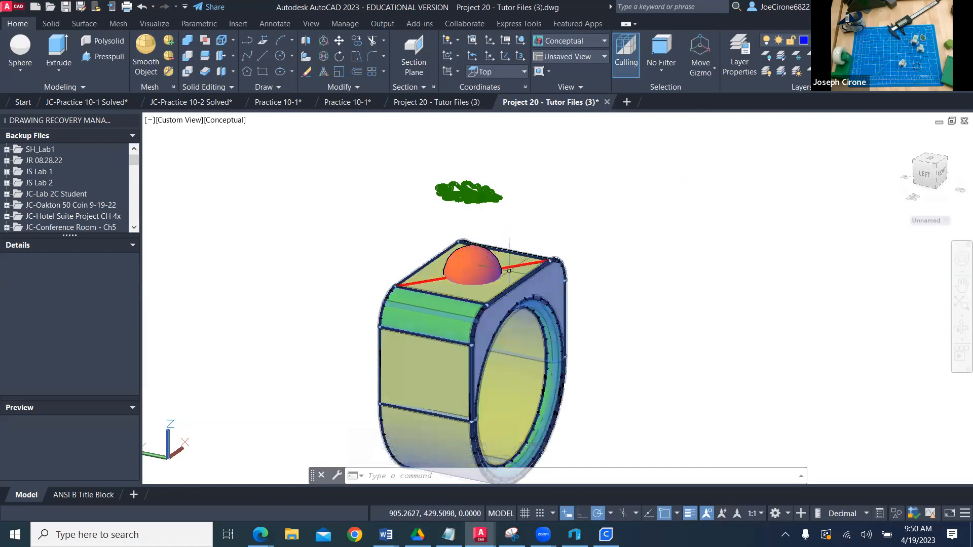
# Switch to 3D Builder and import the "Ring Base 1" STL file from Downloads with millimetre units.
pyautogui.click(574, 535)
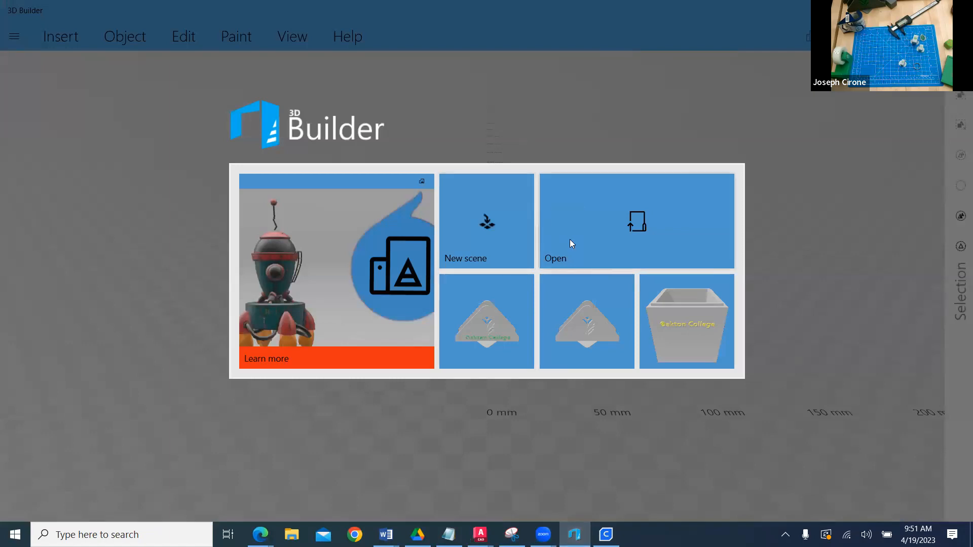
pyautogui.click(569, 239)
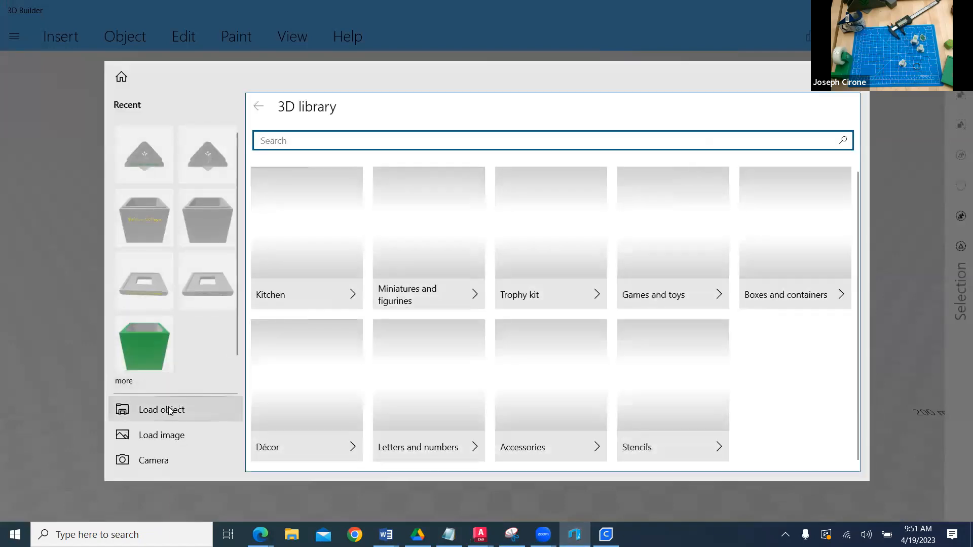
pyautogui.click(170, 409)
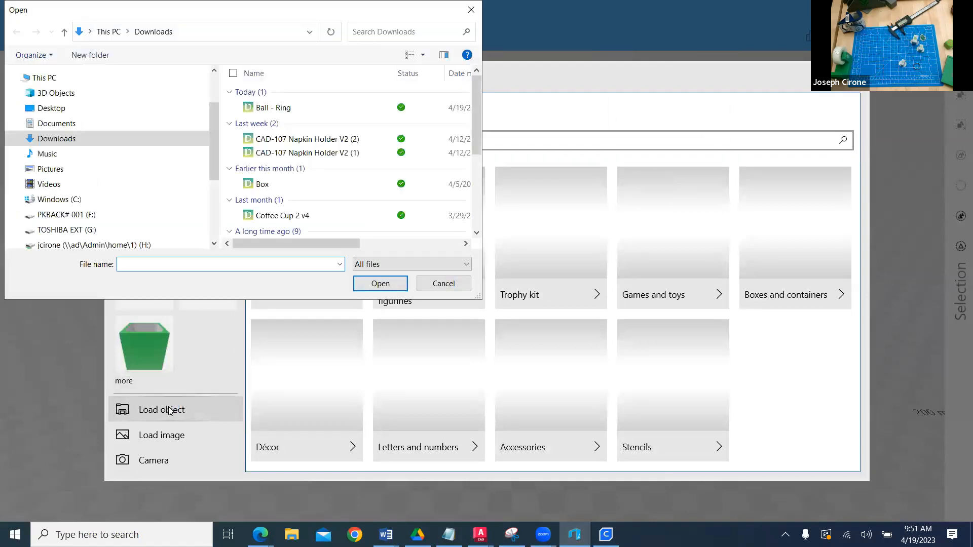
pyautogui.click(297, 124)
pyautogui.click(381, 284)
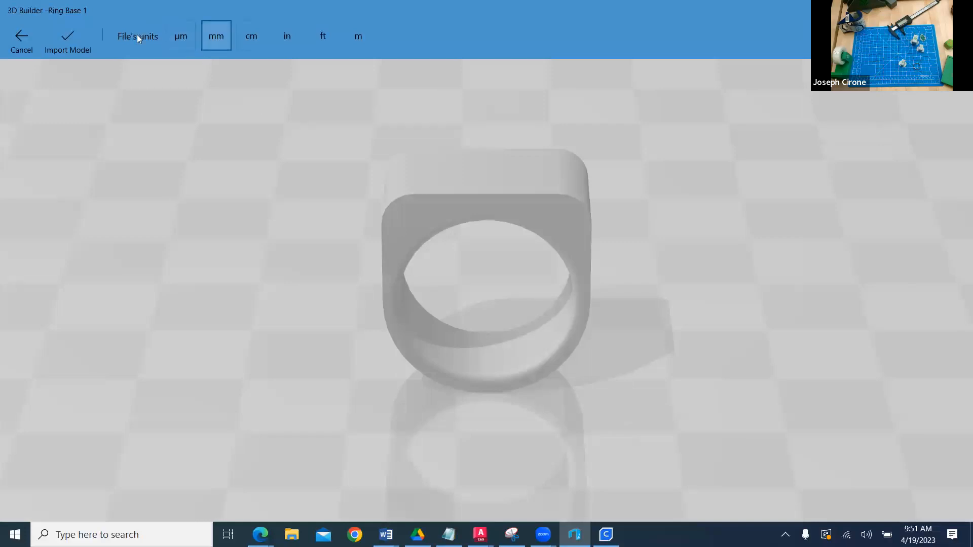
pyautogui.click(68, 43)
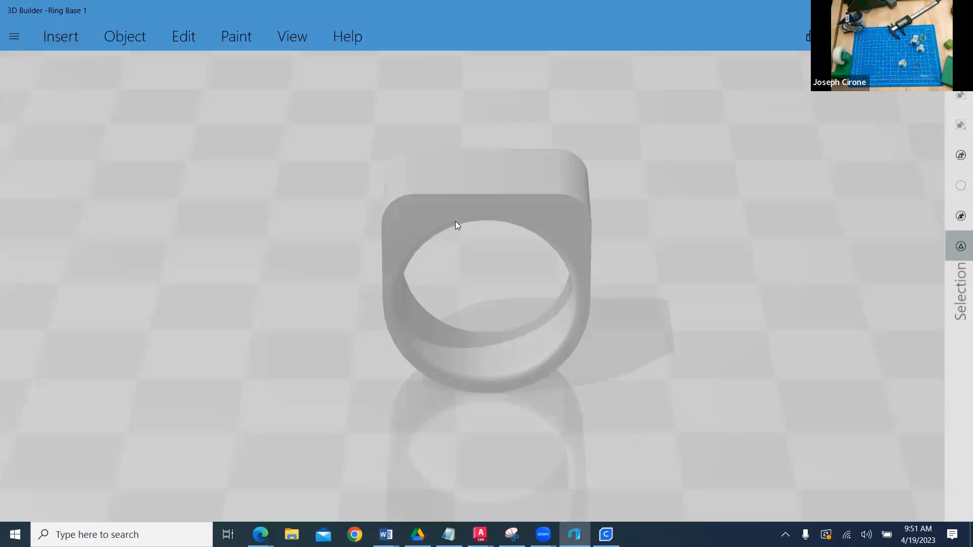
# Move the ring to the origin by setting its X and Y positions to 0 mm.
pyautogui.click(467, 191)
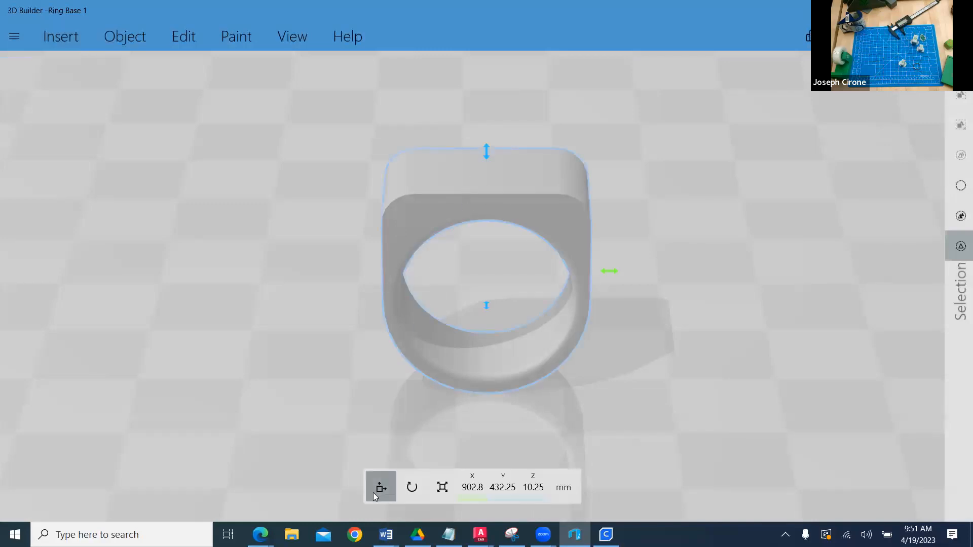
pyautogui.click(474, 491)
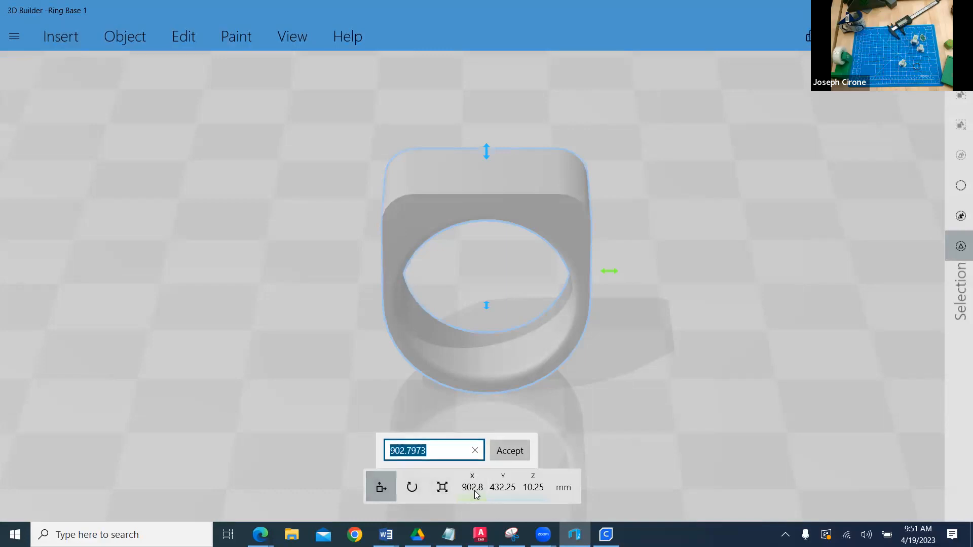
pyautogui.write('0')
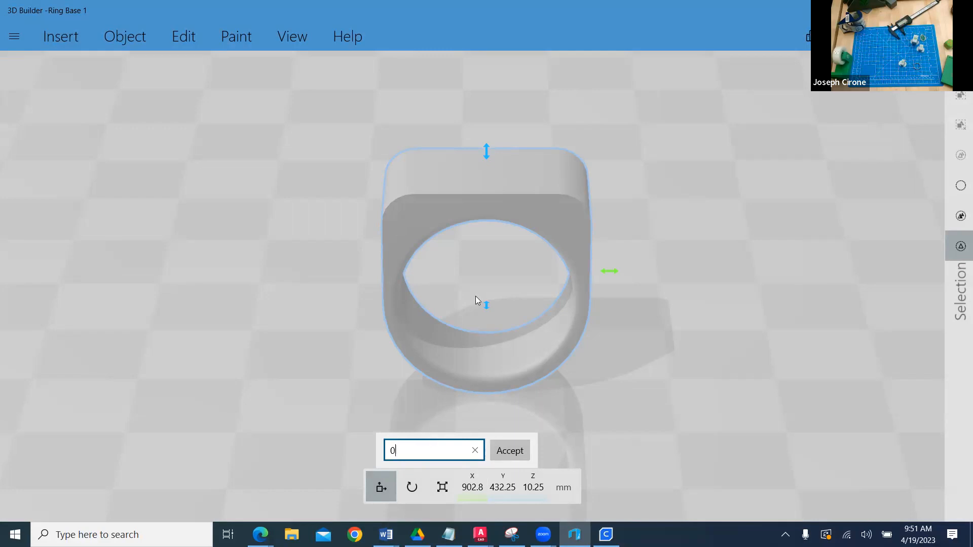
pyautogui.click(506, 458)
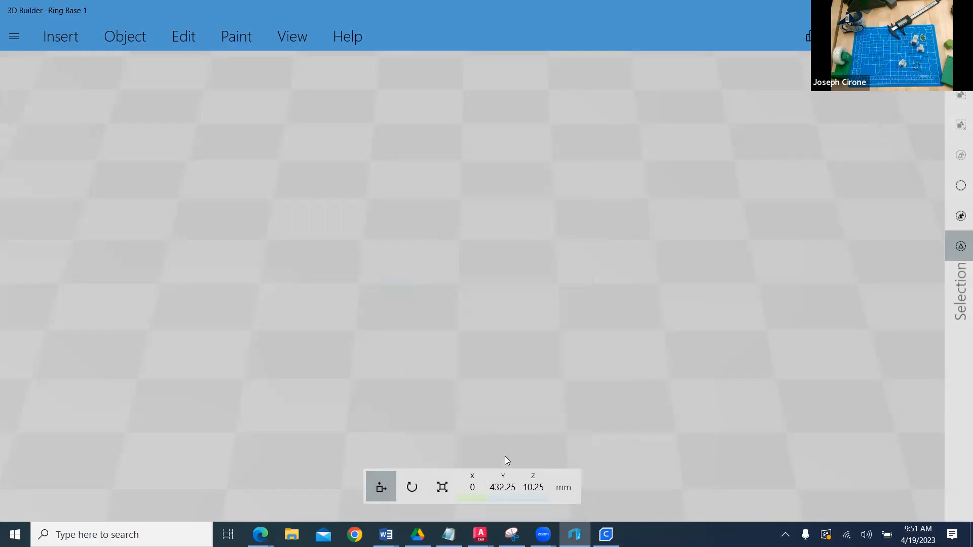
pyautogui.click(493, 483)
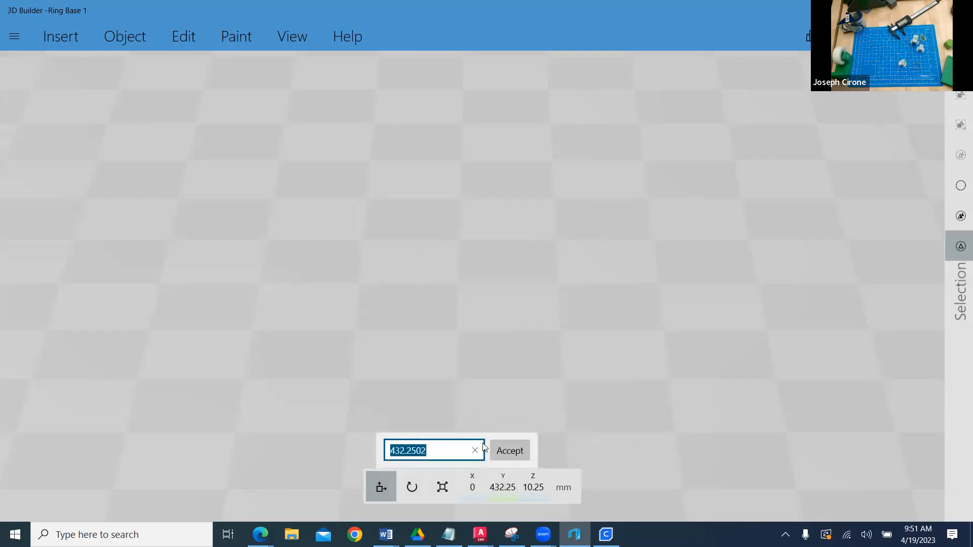
pyautogui.write('0')
pyautogui.click(510, 450)
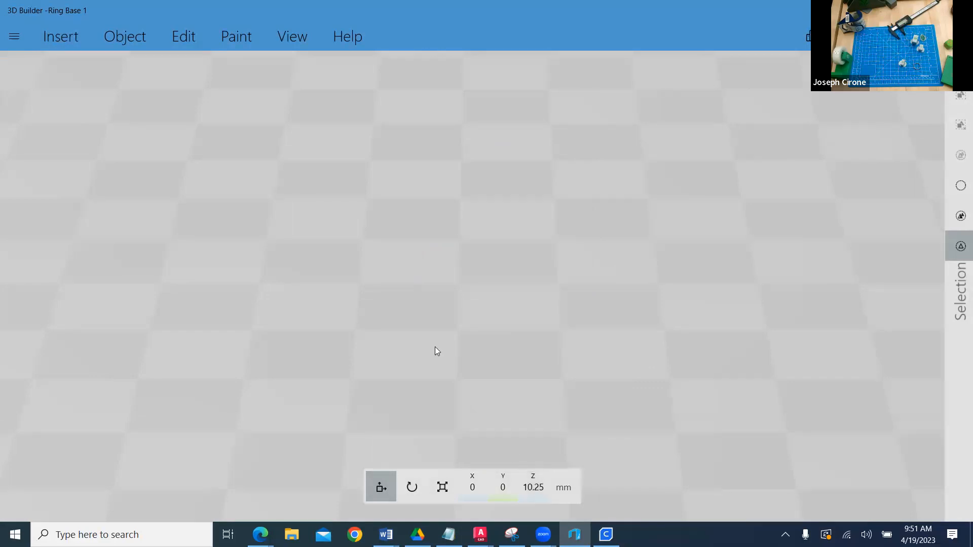
# Bring the ring at the origin back into view and examine it from the front.
pyautogui.scroll(2, 441, 351)
pyautogui.scroll(-5, 440, 347)
pyautogui.scroll(3, 235, 325)
pyautogui.moveTo(116, 369); pyautogui.dragTo(456, 308, button='right')
pyautogui.scroll(2, 475, 287)
pyautogui.scroll(2, 475, 288)
pyautogui.moveTo(417, 380); pyautogui.dragTo(474, 305, button='right')
pyautogui.scroll(5, 474, 305)
pyautogui.moveTo(488, 384); pyautogui.dragTo(480, 354, button='right')
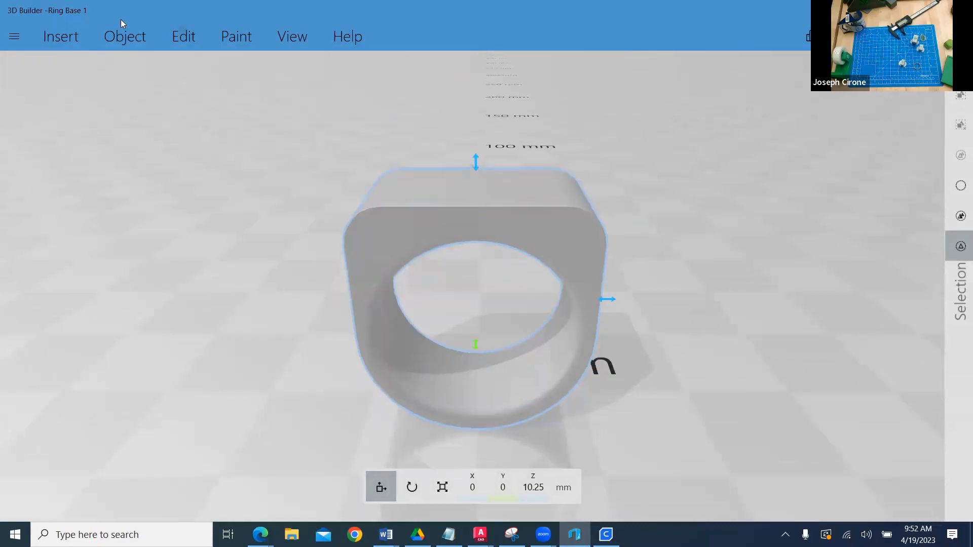
# Add the "Ball - Ring" STL file from Downloads to the scene, with its units set to mm.
pyautogui.click(62, 40)
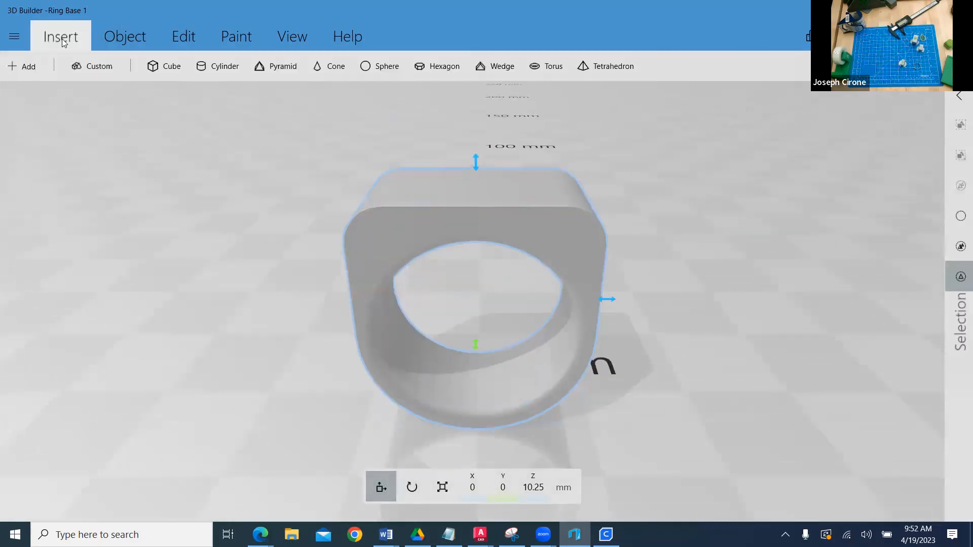
pyautogui.click(28, 68)
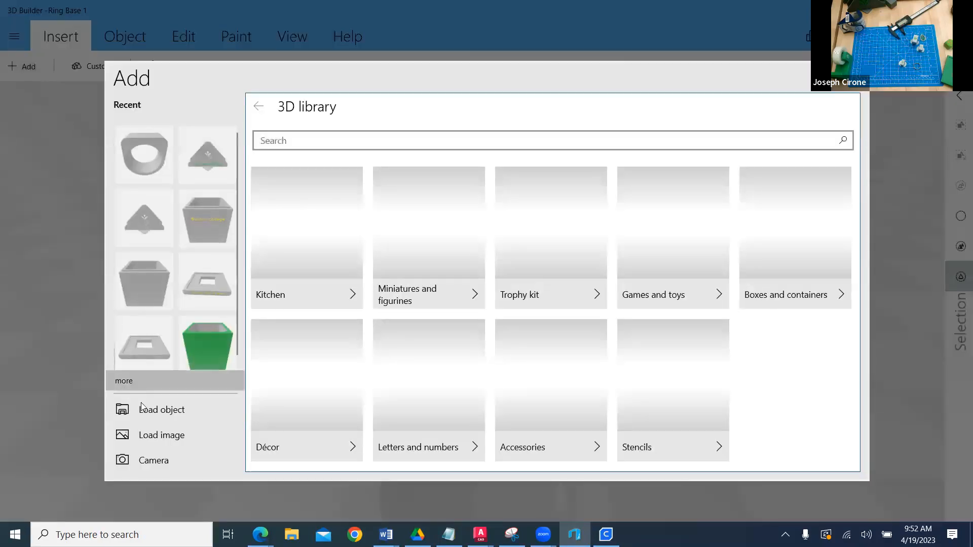
pyautogui.click(154, 414)
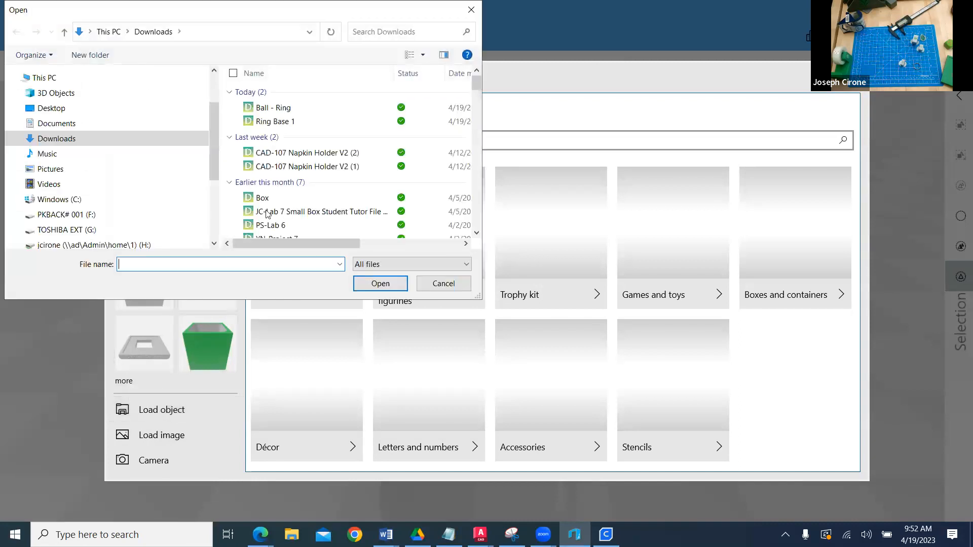
pyautogui.click(282, 107)
pyautogui.click(381, 284)
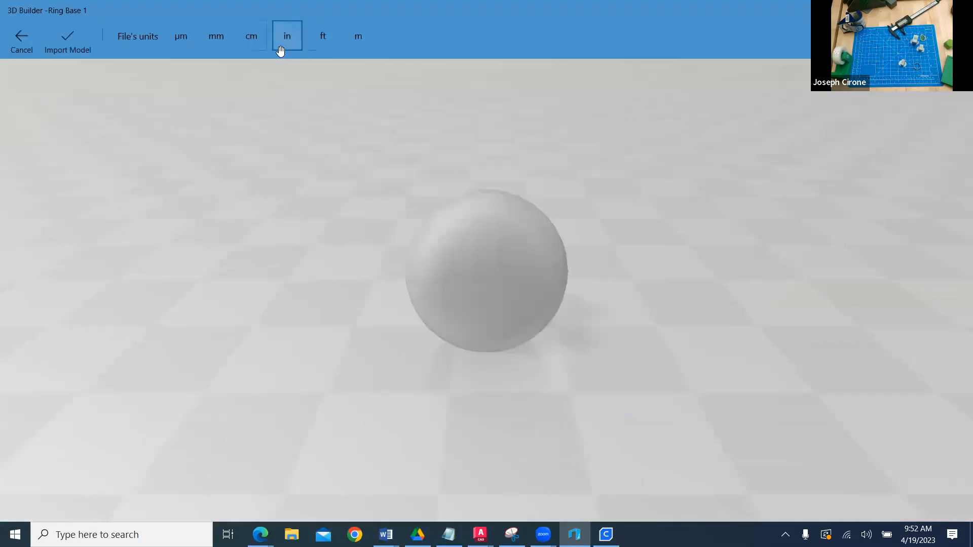
pyautogui.click(217, 41)
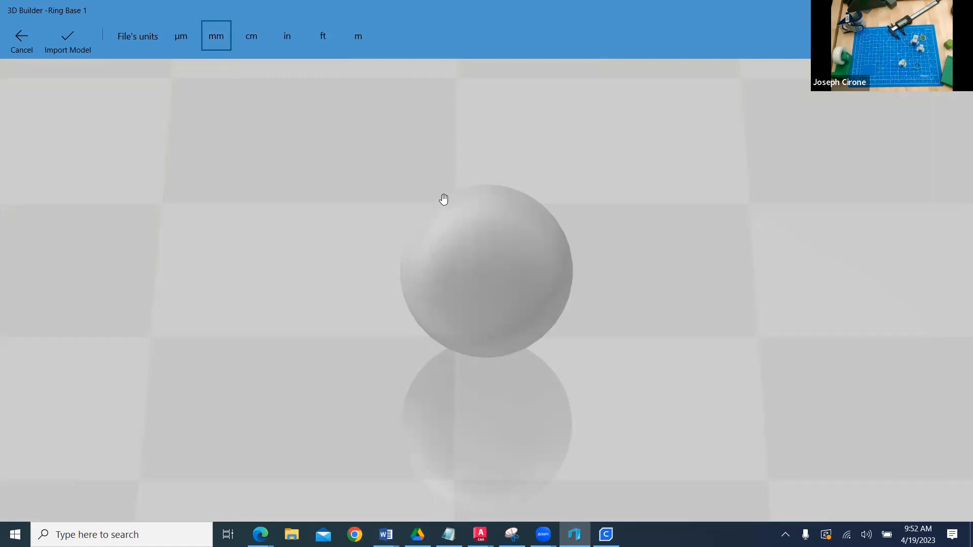
pyautogui.click(62, 40)
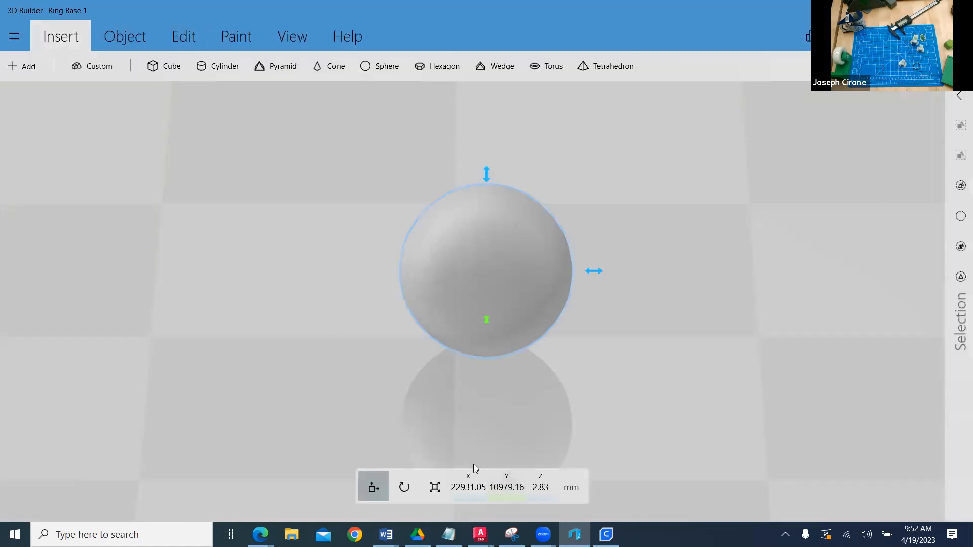
# Set the imported ball's X and Y positions to 0 mm.
pyautogui.click(469, 492)
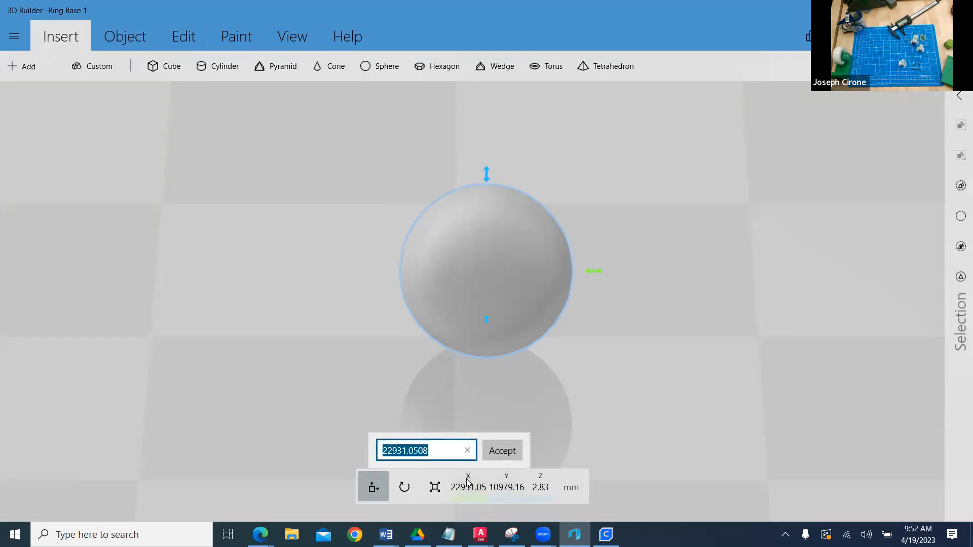
pyautogui.write('0')
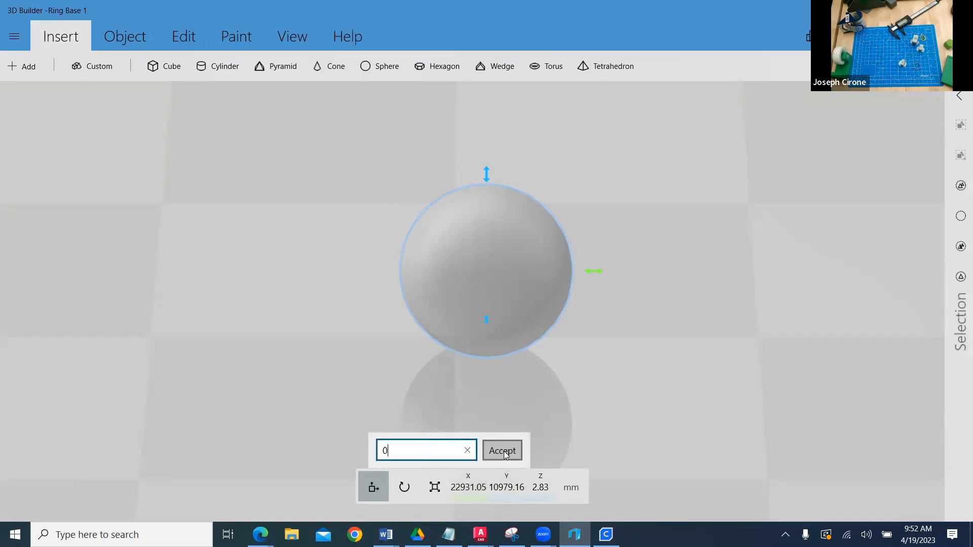
pyautogui.click(502, 450)
pyautogui.click(497, 487)
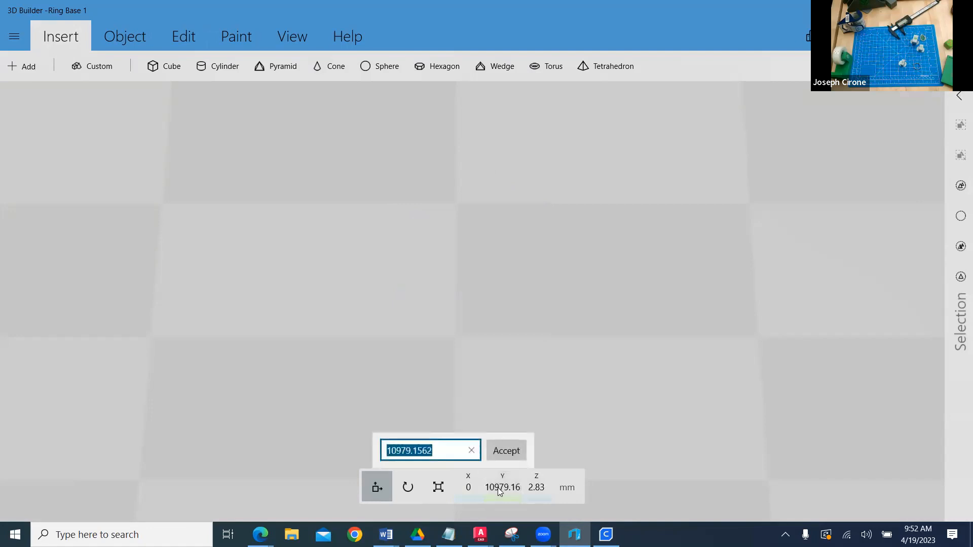
pyautogui.write('0')
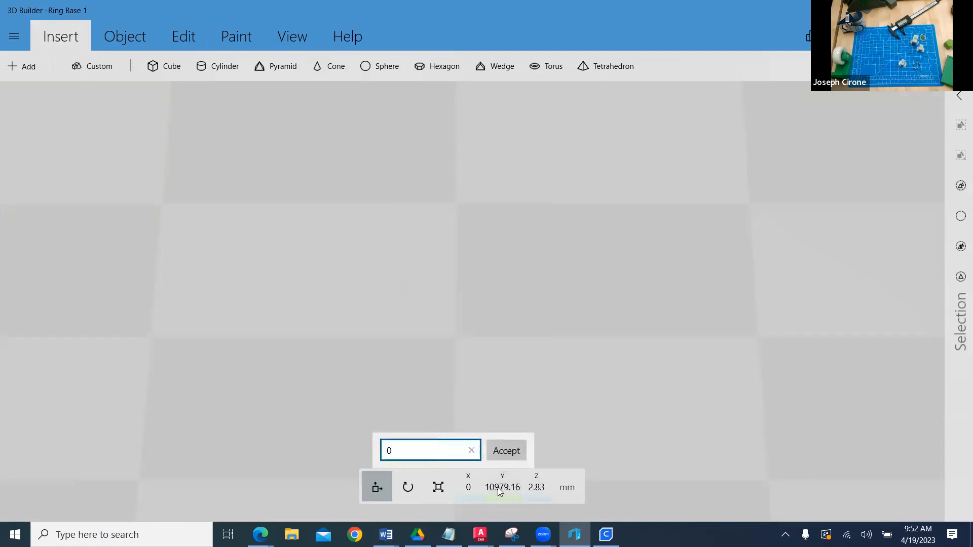
pyautogui.click(504, 451)
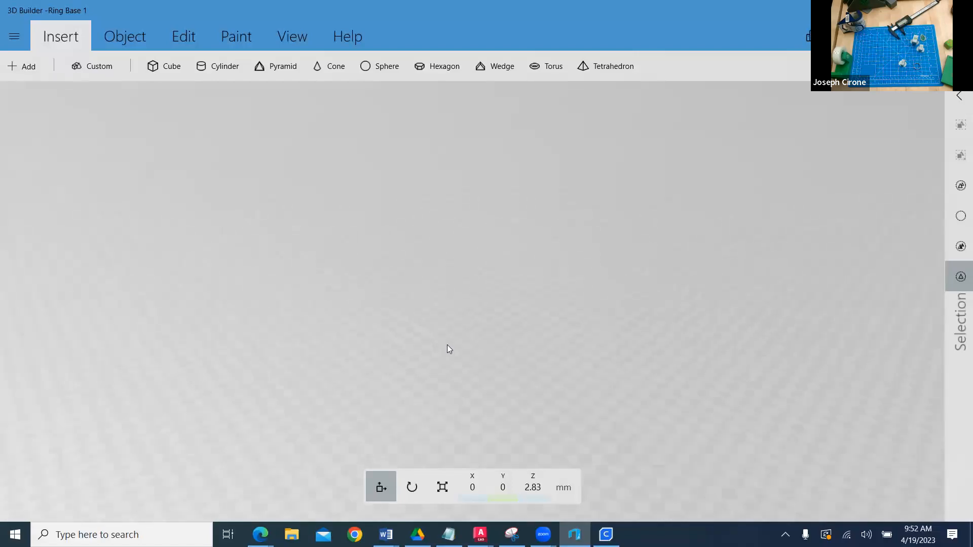
# Center the view on the ball and frame it together with the whole ring.
pyautogui.click(286, 38)
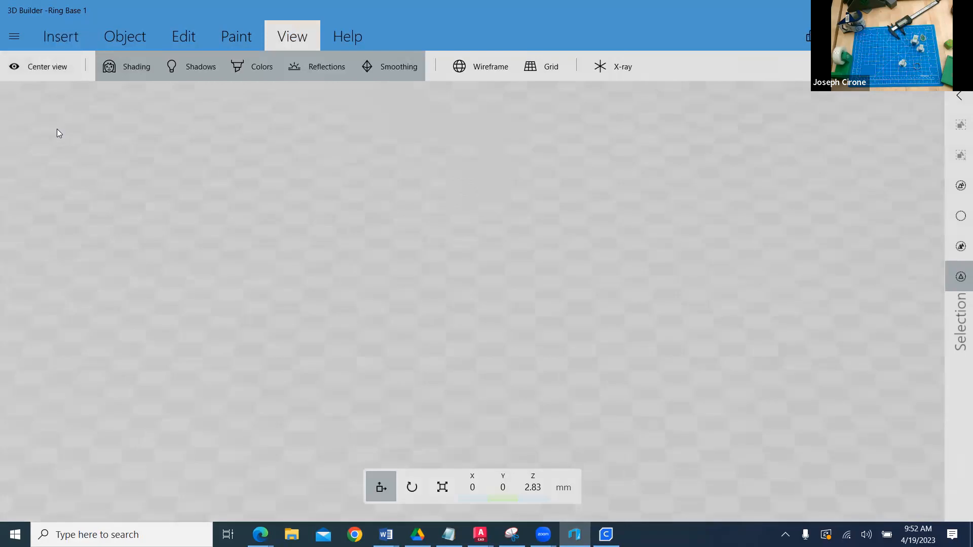
pyautogui.scroll(-5, 530, 213)
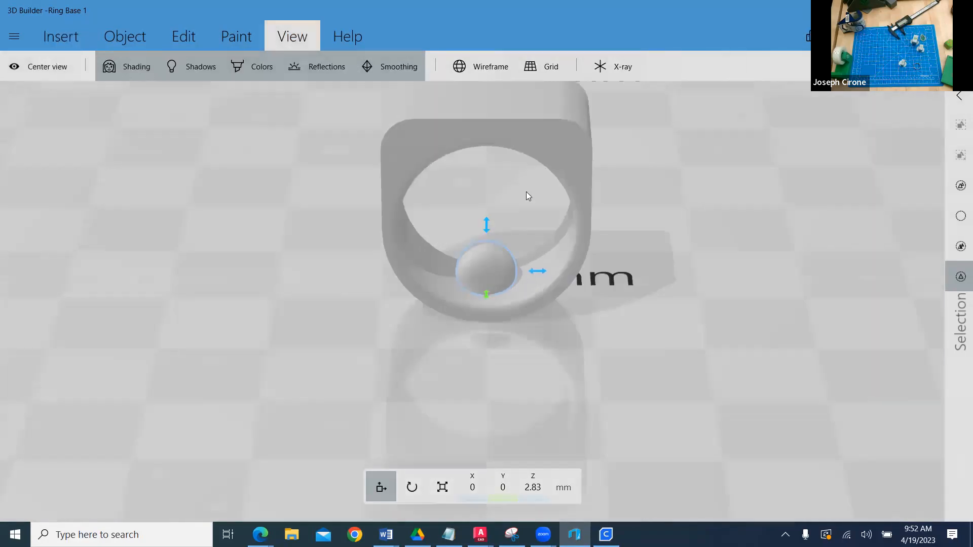
pyautogui.moveTo(496, 193); pyautogui.dragTo(486, 305, button='right')
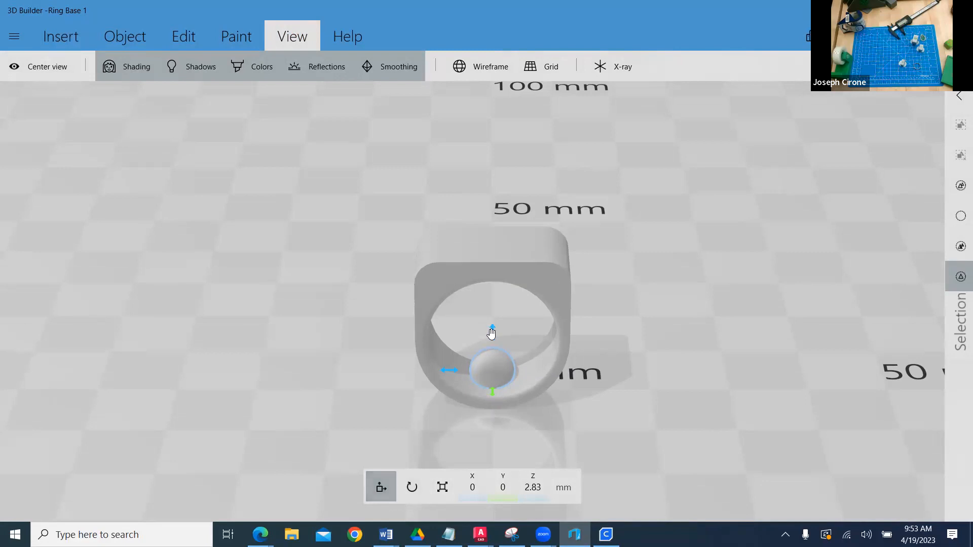
# Raise the ball to Z 20.5 mm at the ring's upper face and subtract it from the ring base.
pyautogui.moveTo(491, 330); pyautogui.dragTo(497, 209)
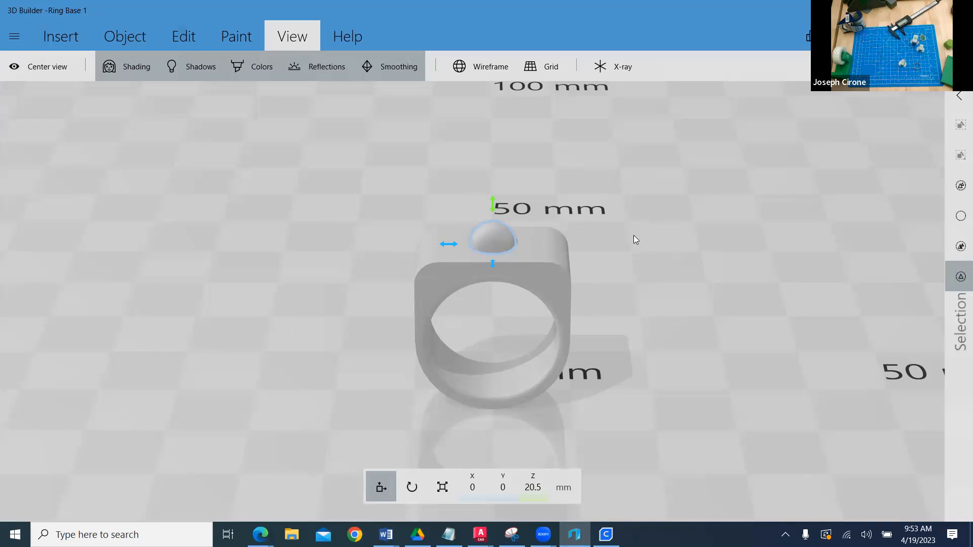
pyautogui.click(127, 39)
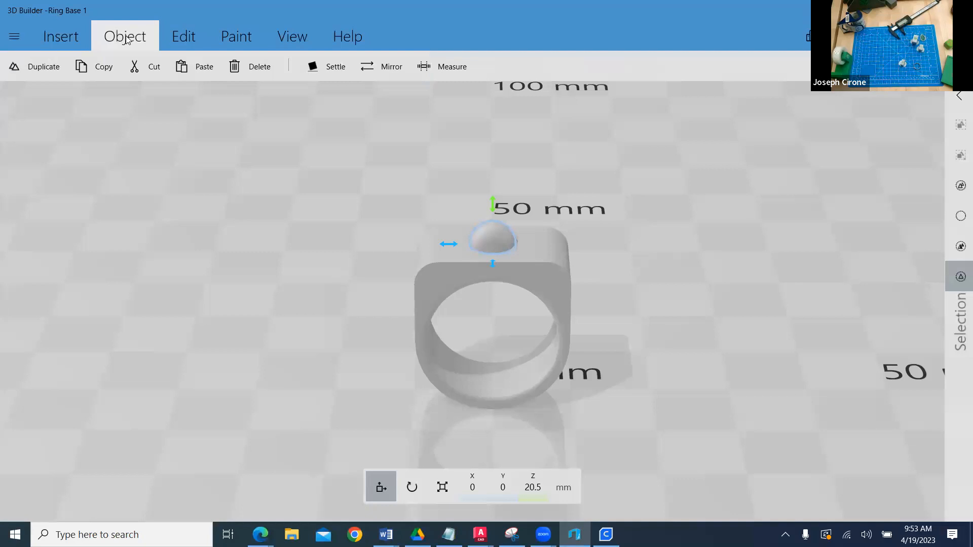
pyautogui.click(182, 40)
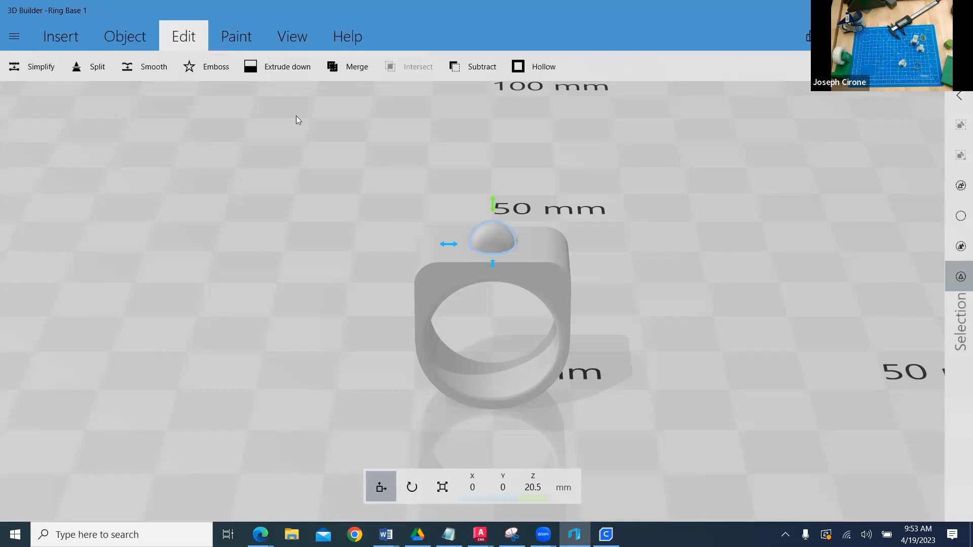
pyautogui.click(478, 68)
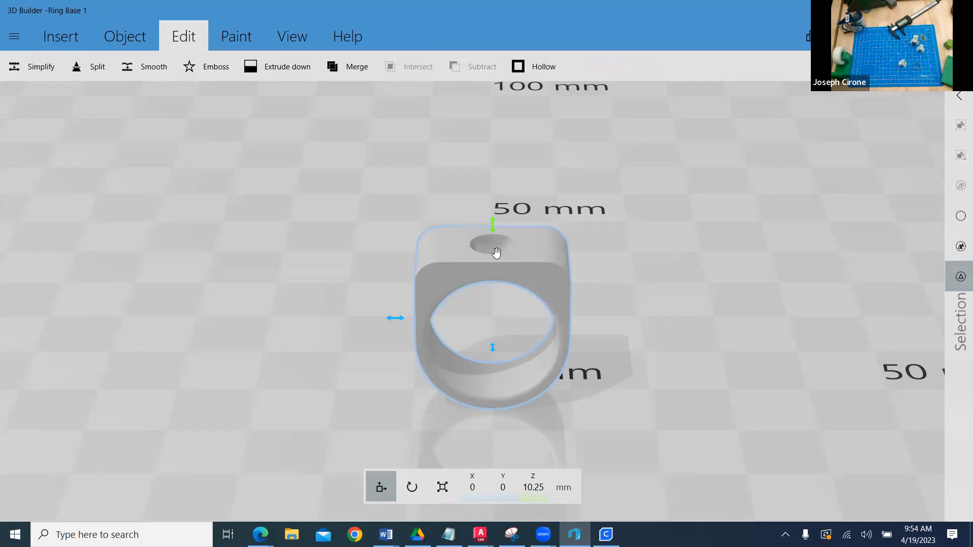
# Save the ring base with its ball socket to Downloads in STL format as "Ring Base 2".
pyautogui.click(12, 40)
pyautogui.click(54, 149)
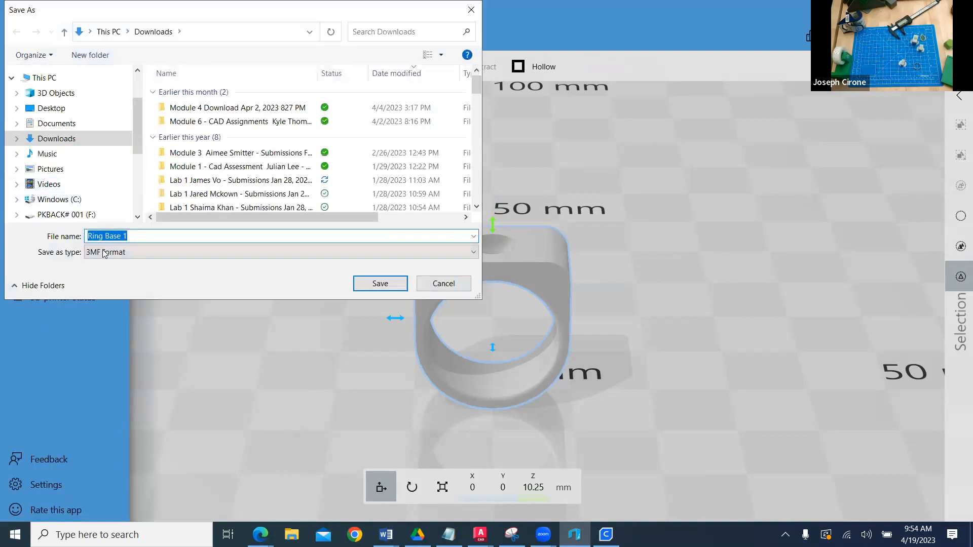
pyautogui.click(104, 254)
pyautogui.click(115, 275)
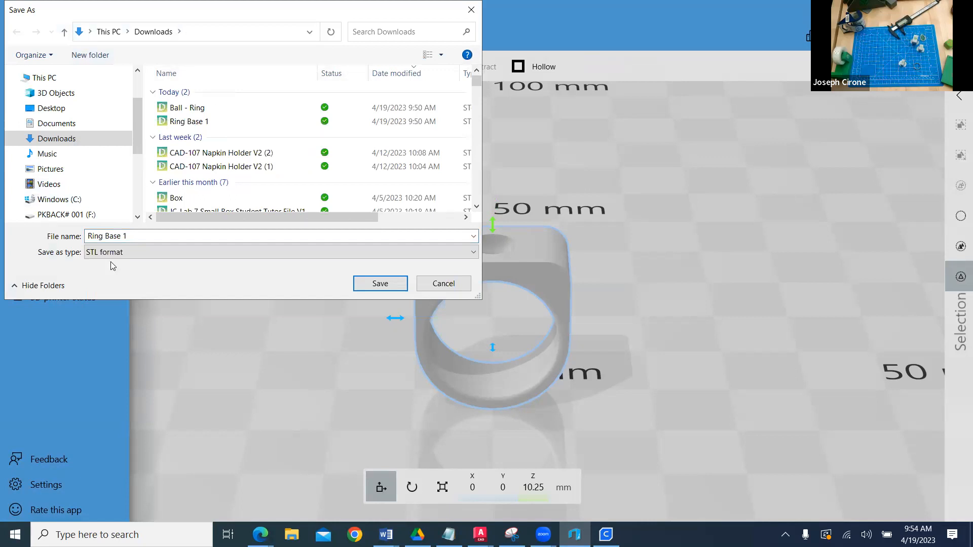
pyautogui.click(119, 237)
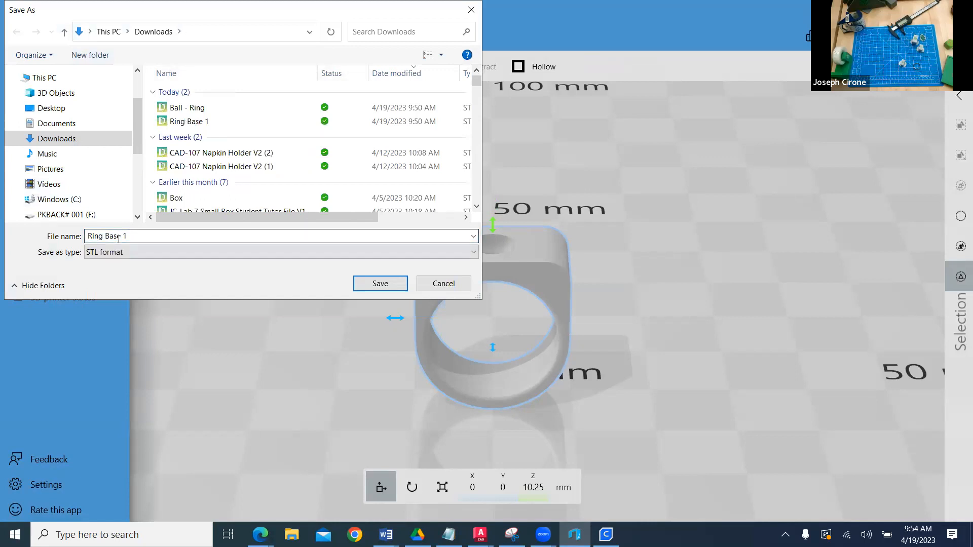
pyautogui.click(195, 122)
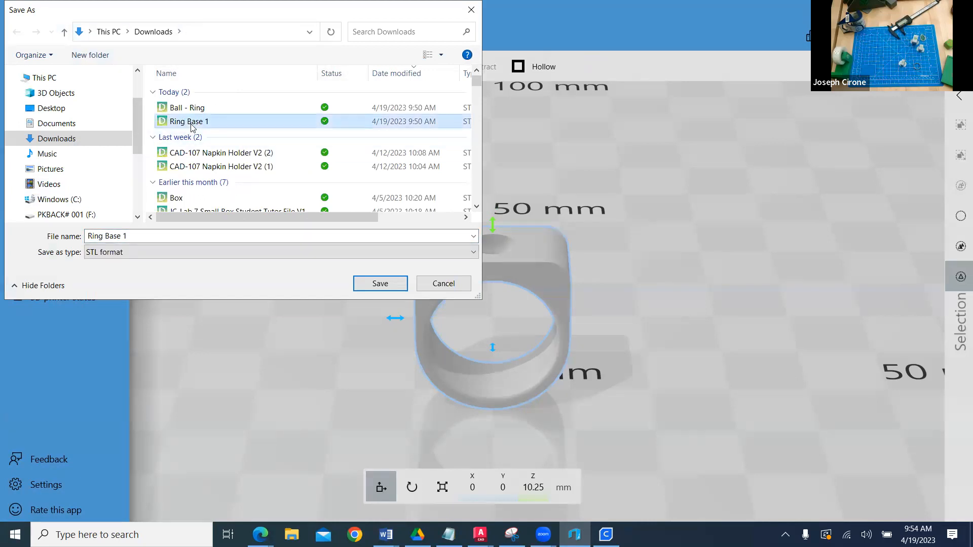
pyautogui.doubleClick(144, 237)
pyautogui.write('2')
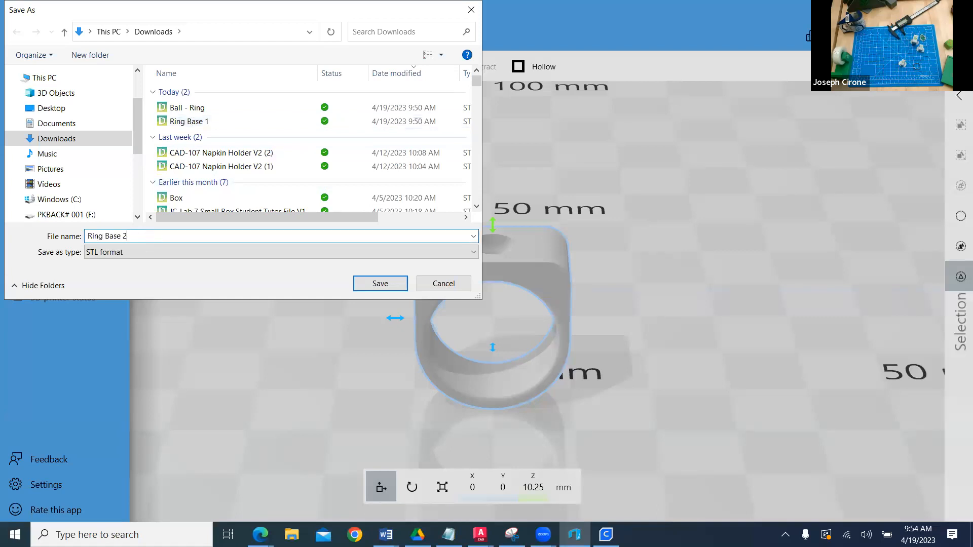
pyautogui.click(366, 284)
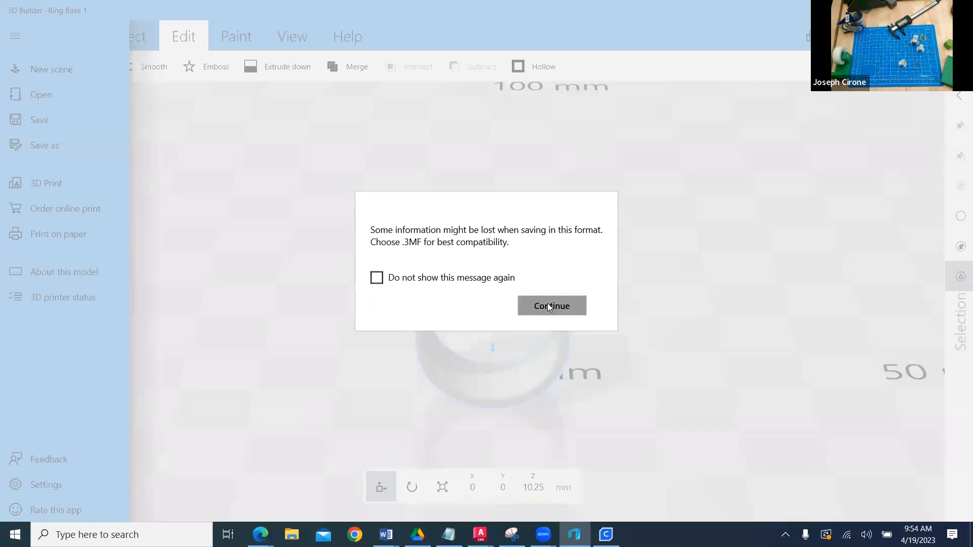
pyautogui.click(548, 304)
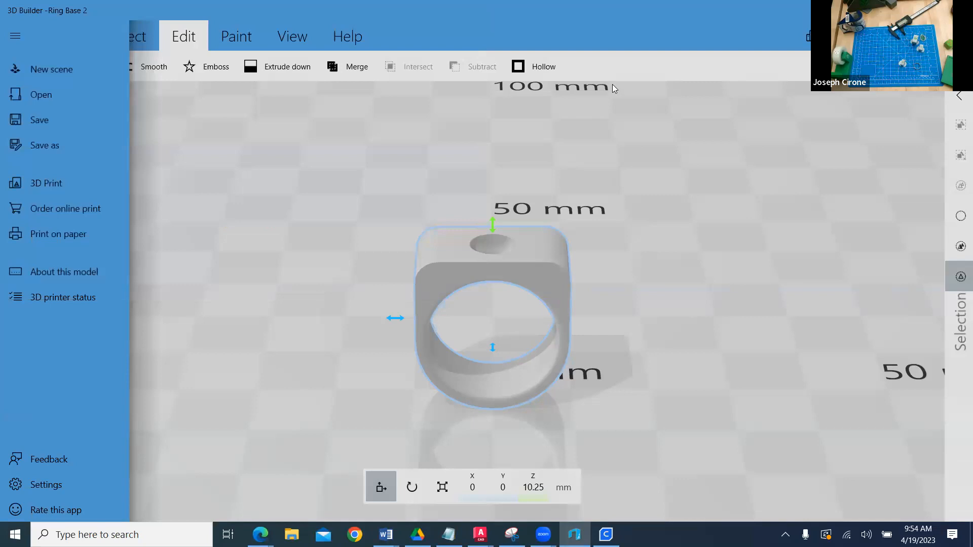
# Return to the scene and undo the subtraction of the ball from the ring base.
pyautogui.press('Escape')
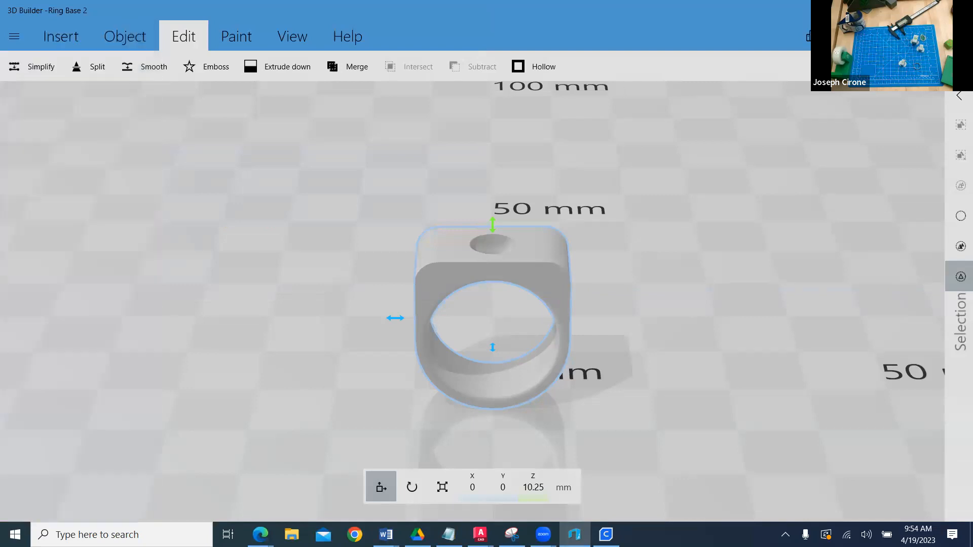
pyautogui.hotkey('ctrl', 'z')
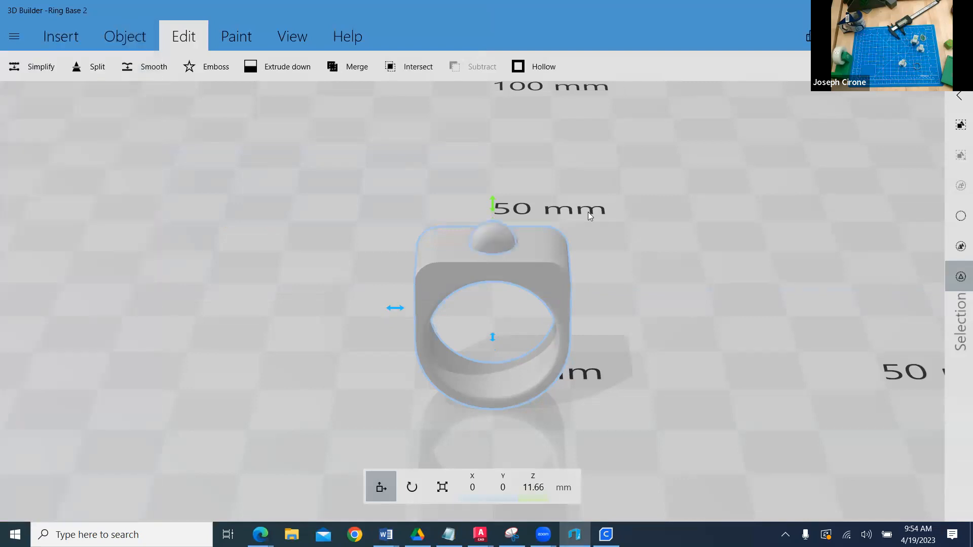
pyautogui.keyDown('ctrl'); pyautogui.click(552, 277); pyautogui.keyUp('ctrl')
pyautogui.keyDown('ctrl'); pyautogui.click(567, 284); pyautogui.keyUp('ctrl')
pyautogui.press('Delete')
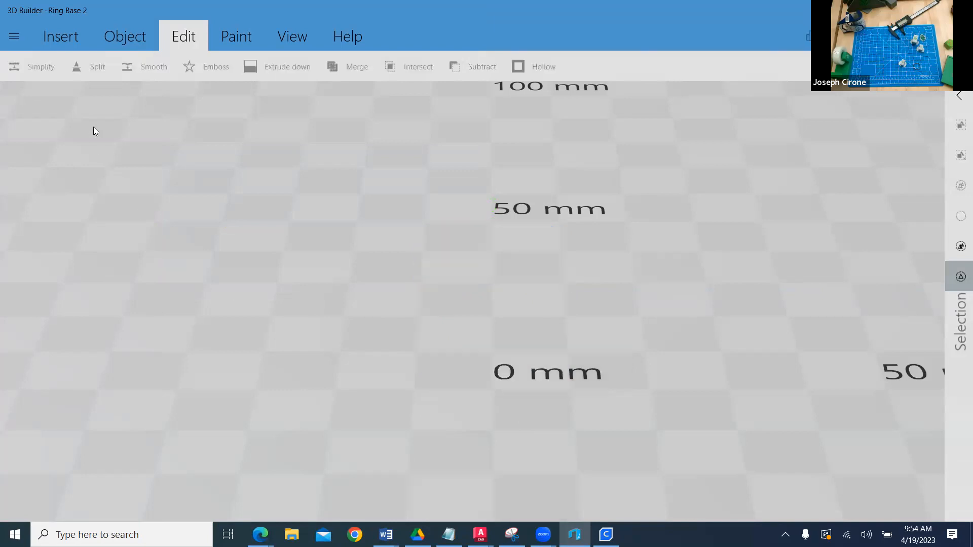
pyautogui.hotkey('ctrl', 'z')
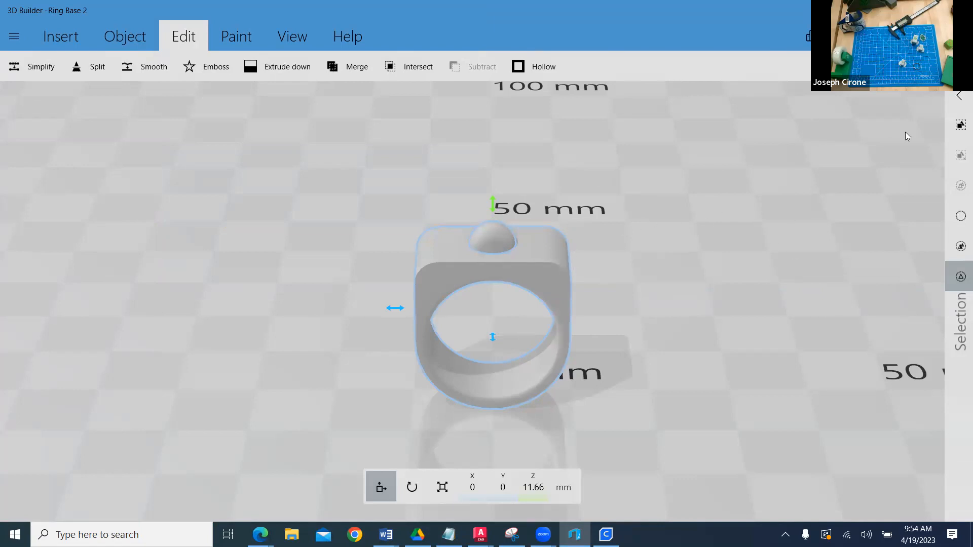
# Show the list of scene items, select only the ring base and delete it.
pyautogui.click(960, 96)
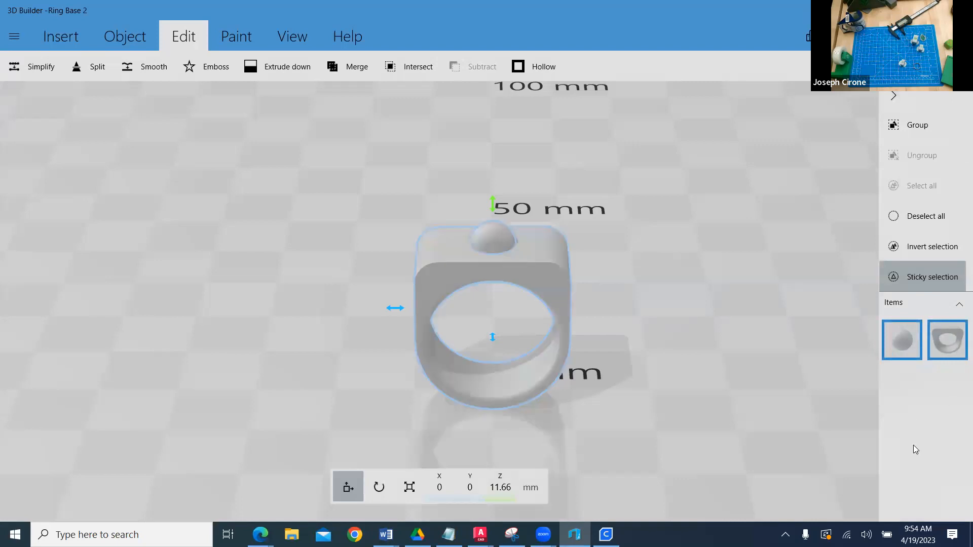
pyautogui.click(940, 333)
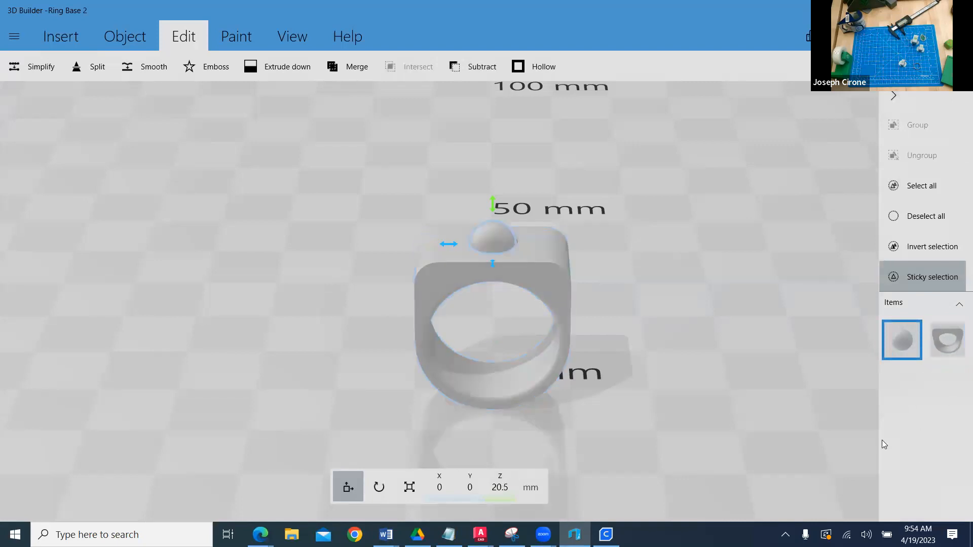
pyautogui.click(890, 338)
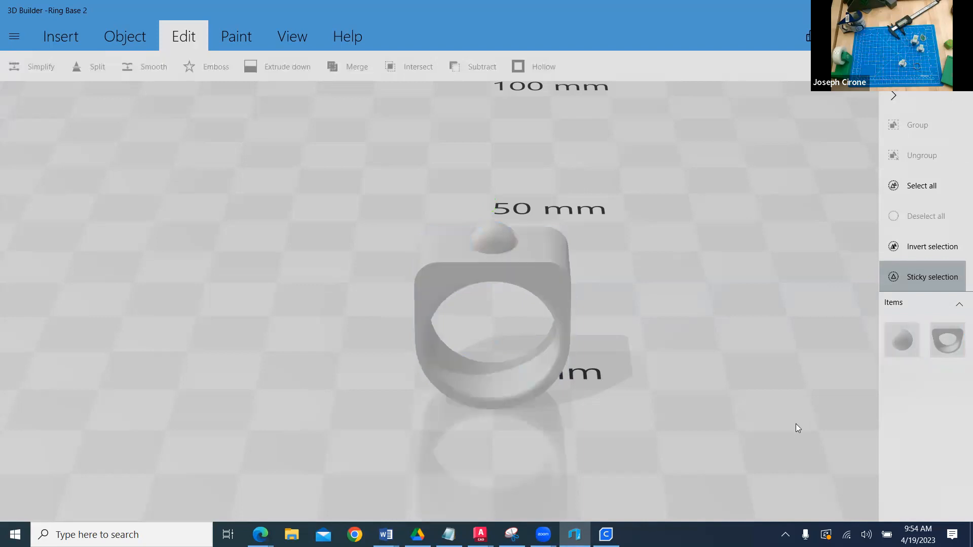
pyautogui.click(943, 339)
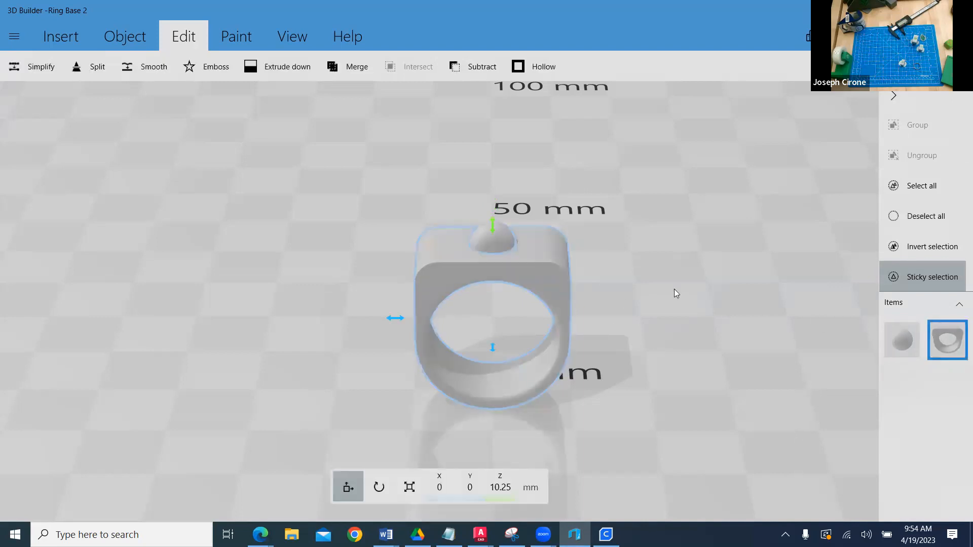
pyautogui.press('Delete')
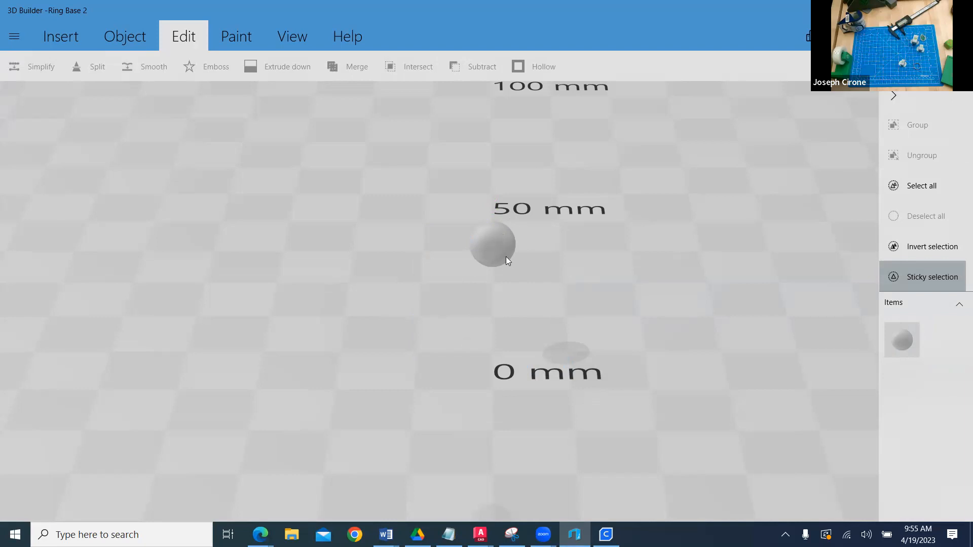
# Save the remaining ball to Downloads in STL format as "Ball - Ring 2".
pyautogui.click(15, 39)
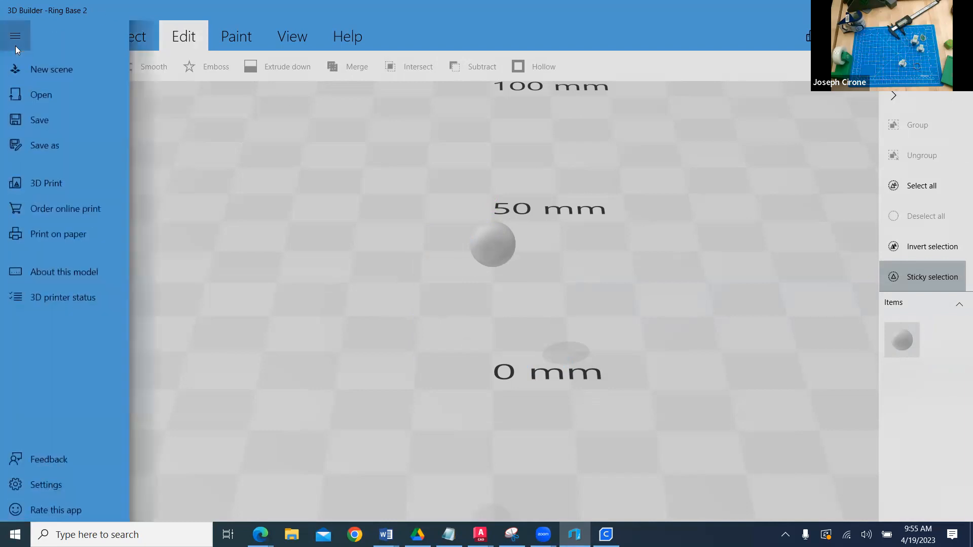
pyautogui.click(48, 152)
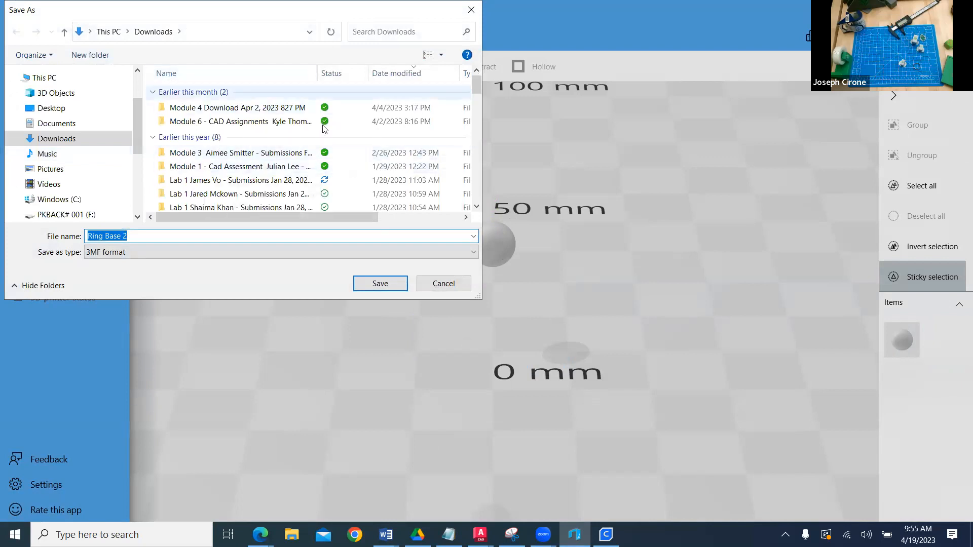
pyautogui.click(201, 257)
pyautogui.click(167, 272)
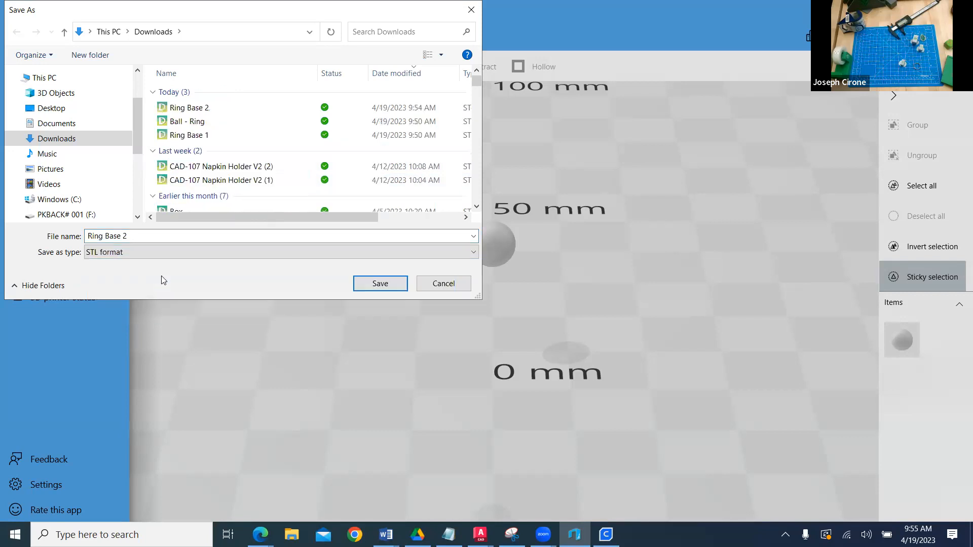
pyautogui.click(201, 121)
pyautogui.doubleClick(139, 239)
pyautogui.click(139, 239)
pyautogui.write('2')
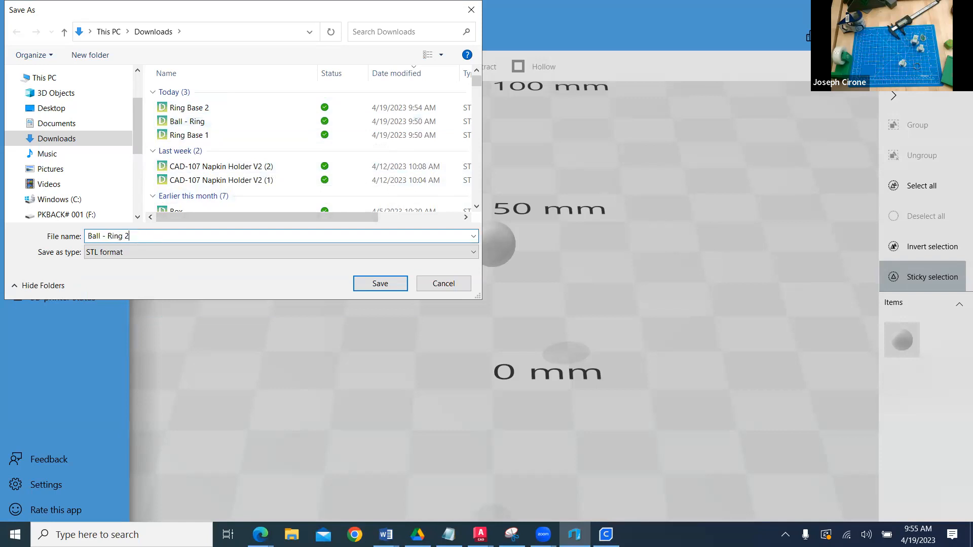
pyautogui.click(375, 284)
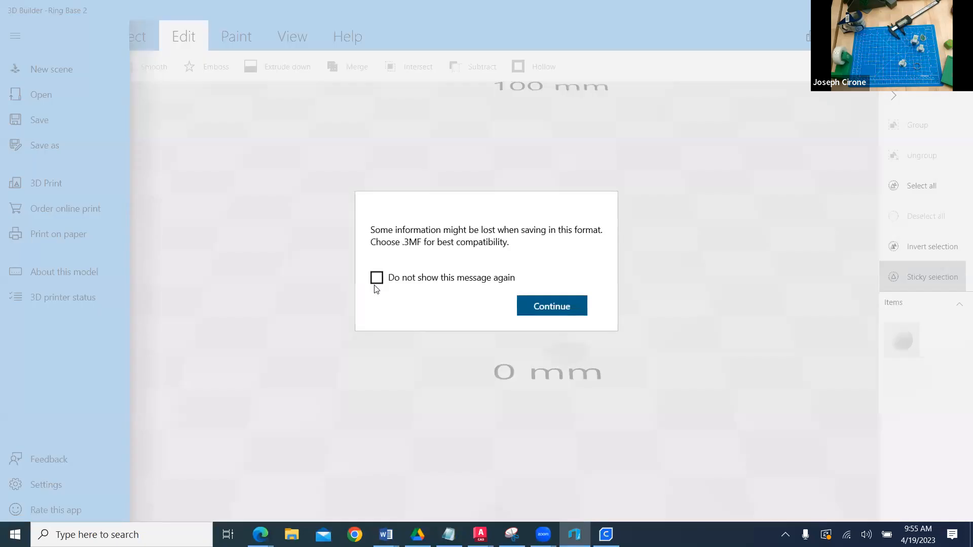
pyautogui.click(537, 306)
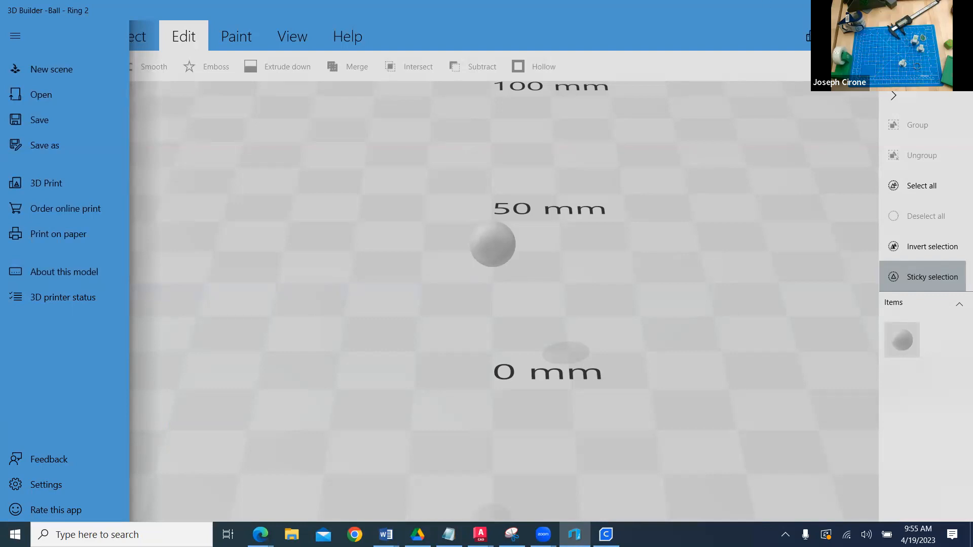
# Undo the ring base's deletion and save the scene with both parts in 3MF format as "Ball - Ring 2".
pyautogui.press('Escape')
pyautogui.hotkey('ctrl', 'z')
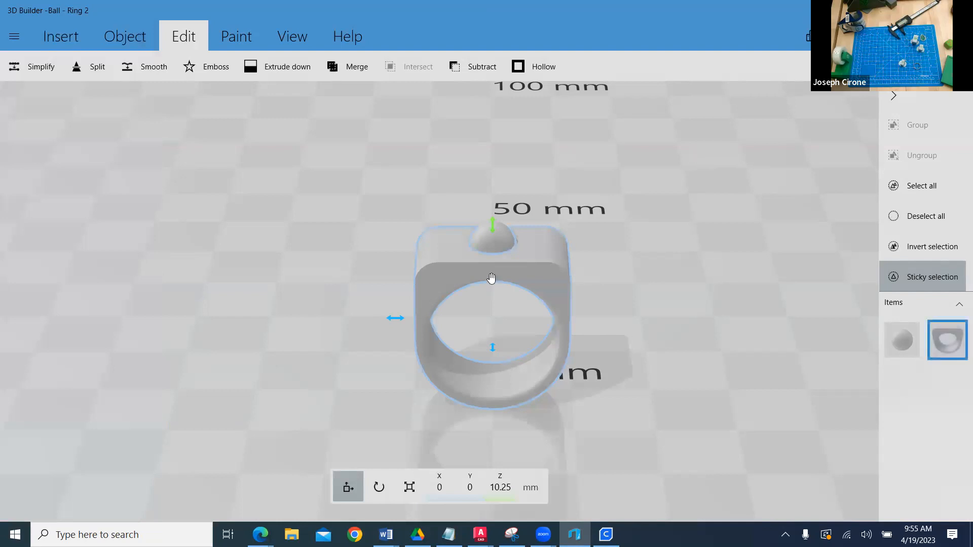
pyautogui.click(14, 37)
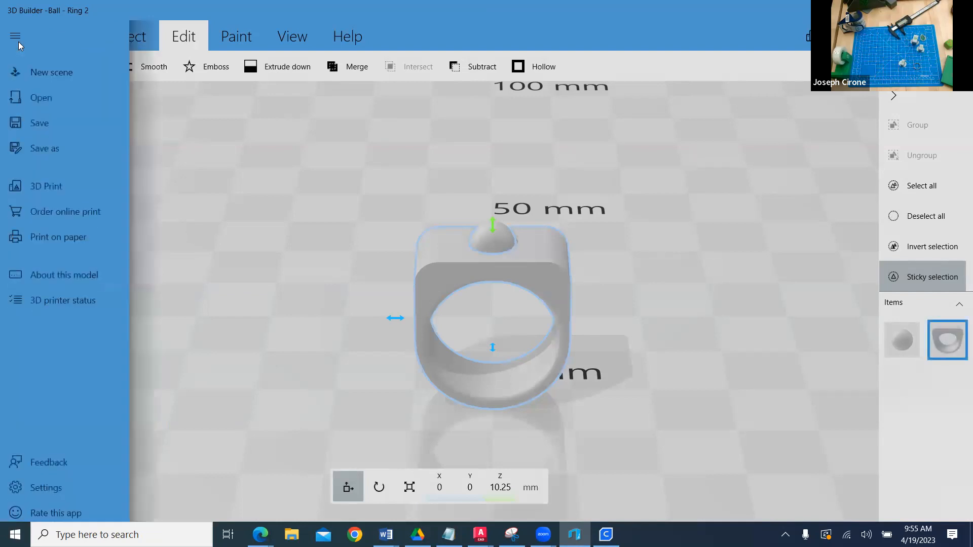
pyautogui.click(44, 151)
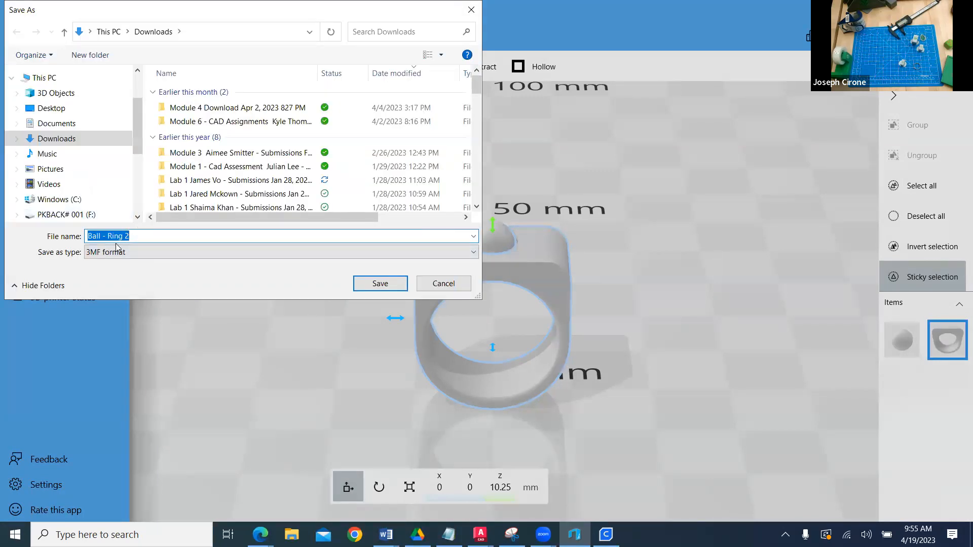
pyautogui.click(380, 284)
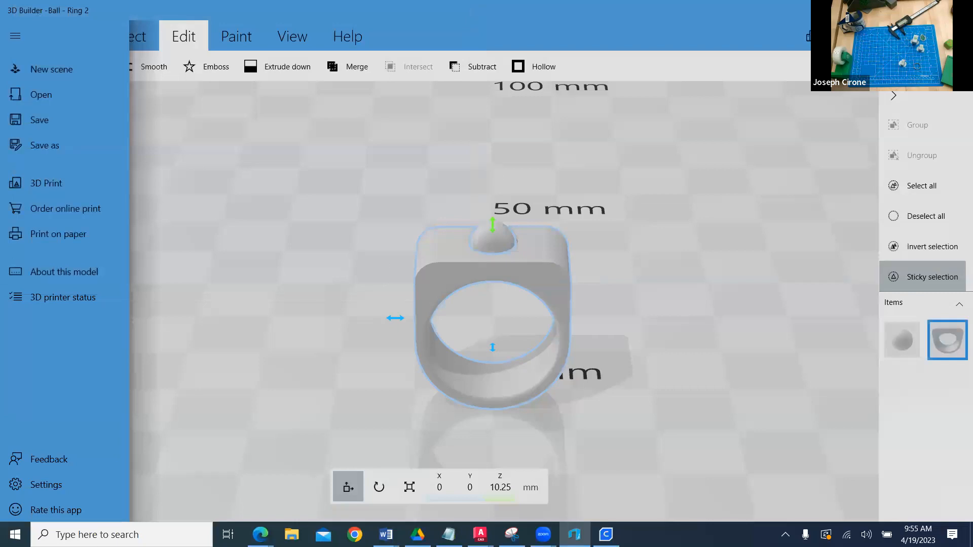
# Switch to Ultimaker Cura and load the "Ring Base 2" STL model from Downloads onto the build plate.
pyautogui.hotkey('alt', 'Tab')
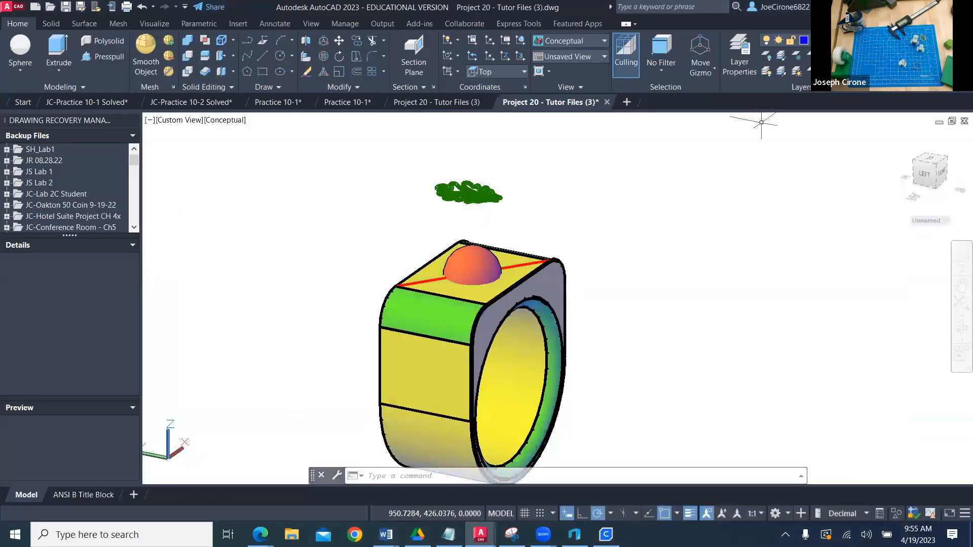
pyautogui.hotkey('alt', 'Tab')
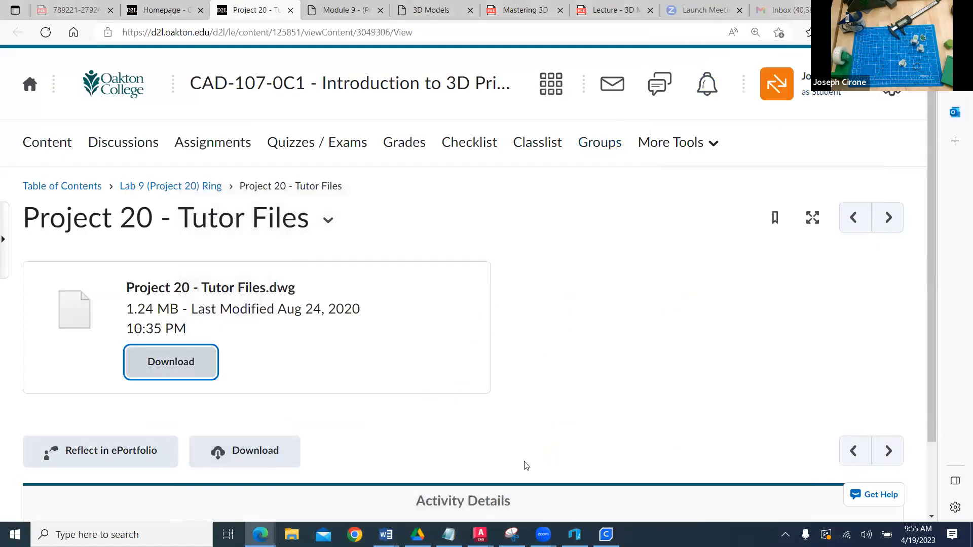
pyautogui.hotkey('alt', 'Tab')
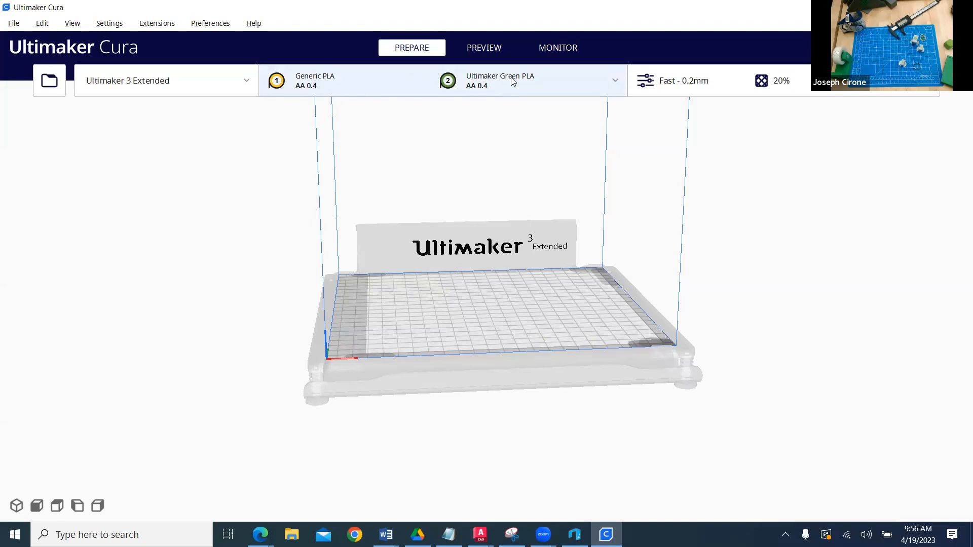
pyautogui.click(43, 88)
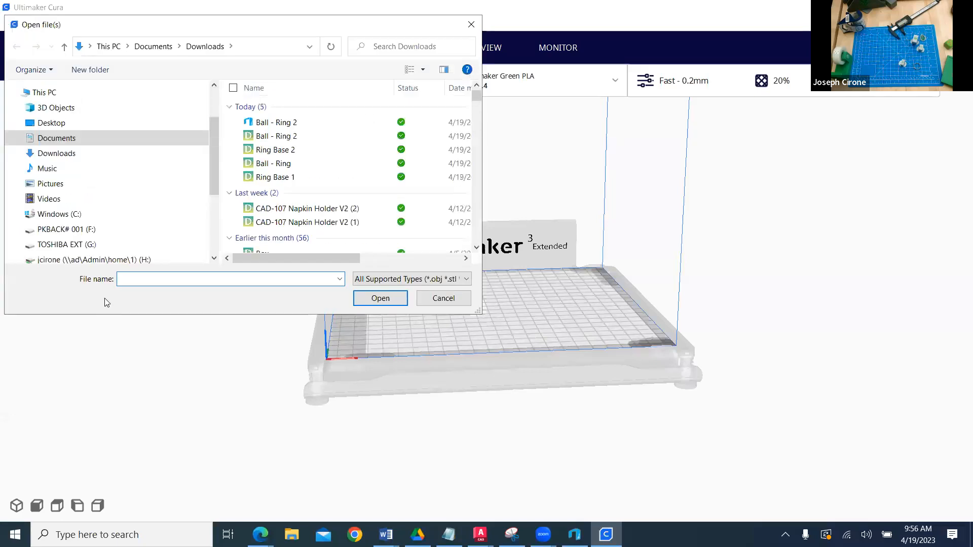
pyautogui.click(272, 149)
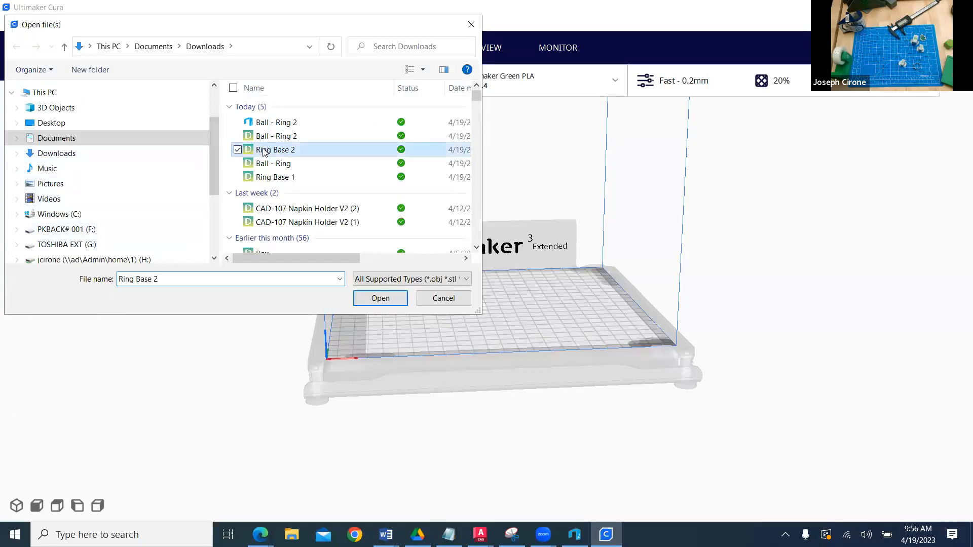
pyautogui.click(380, 298)
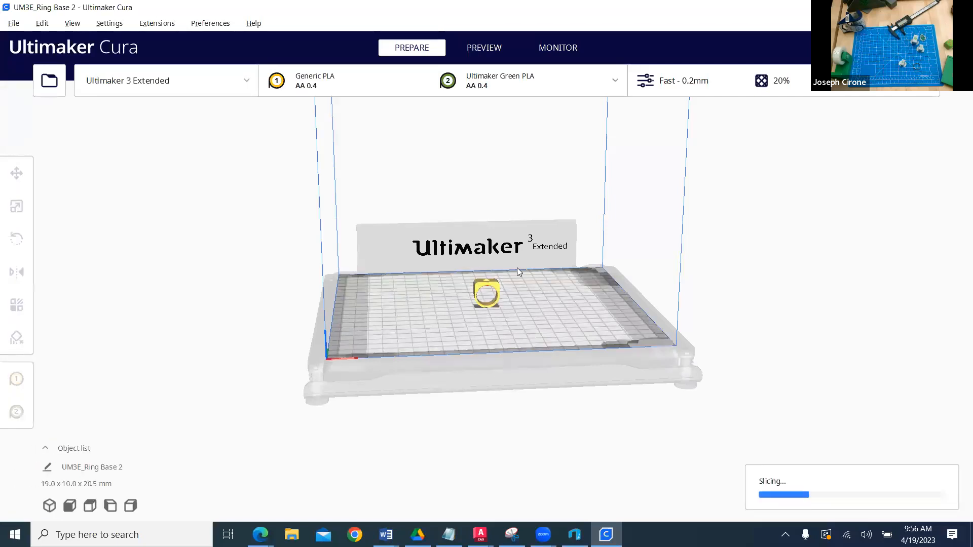
pyautogui.scroll(5, 488, 314)
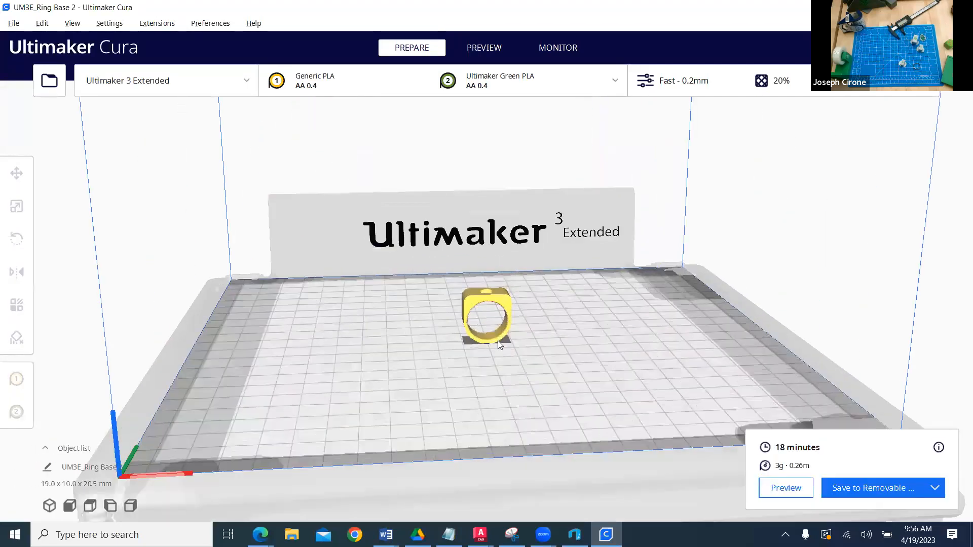
pyautogui.scroll(3, 497, 340)
pyautogui.scroll(2, 499, 344)
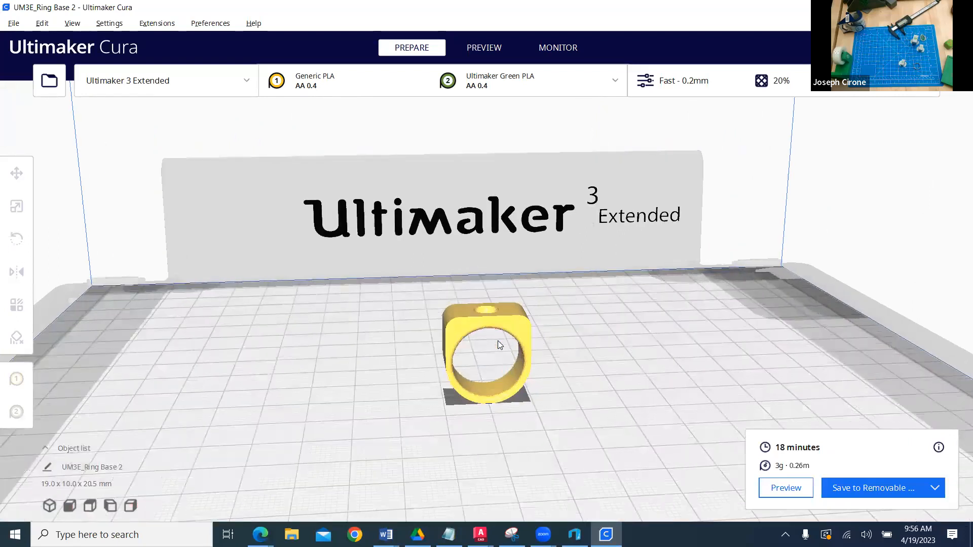
pyautogui.scroll(-1, 499, 345)
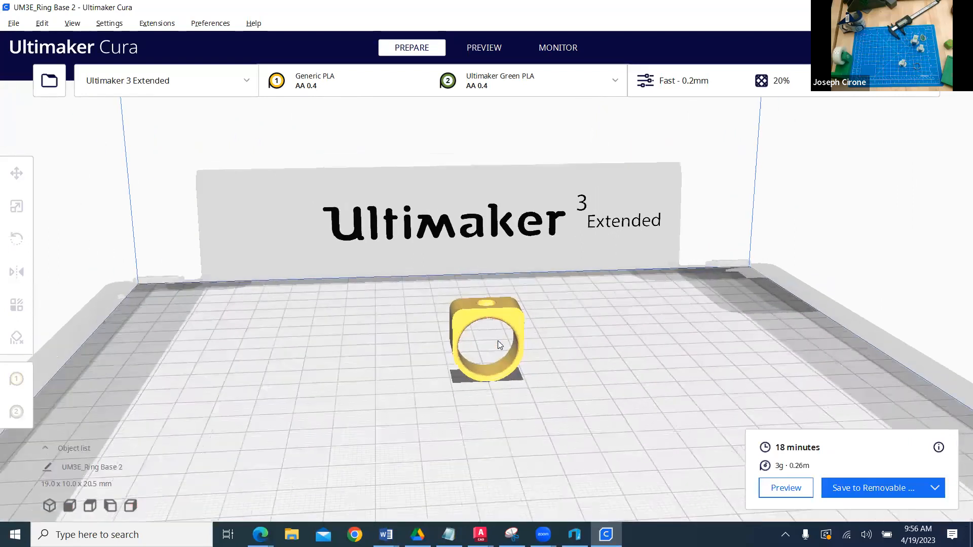
# Load the "Ball - Ring 2" STL model from Downloads onto the same build plate.
pyautogui.click(49, 81)
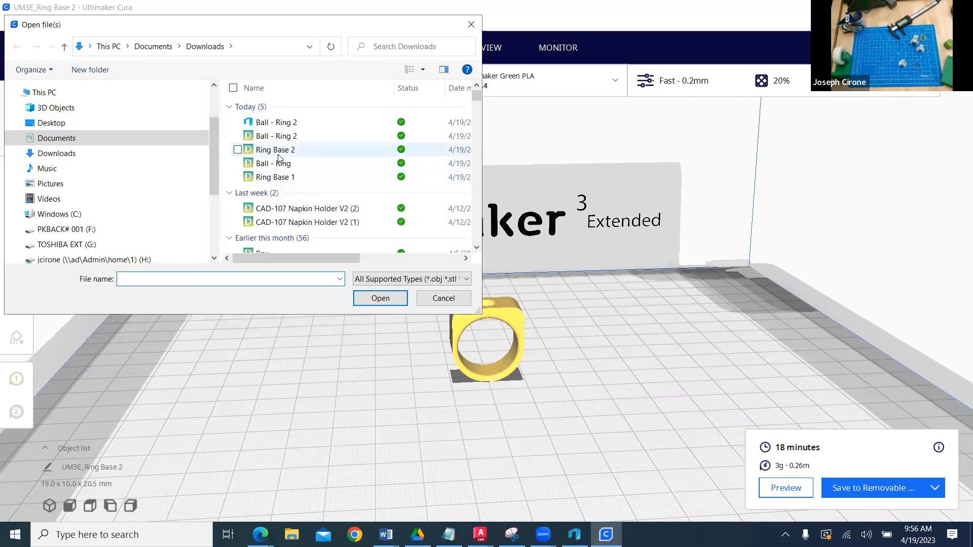
pyautogui.click(279, 136)
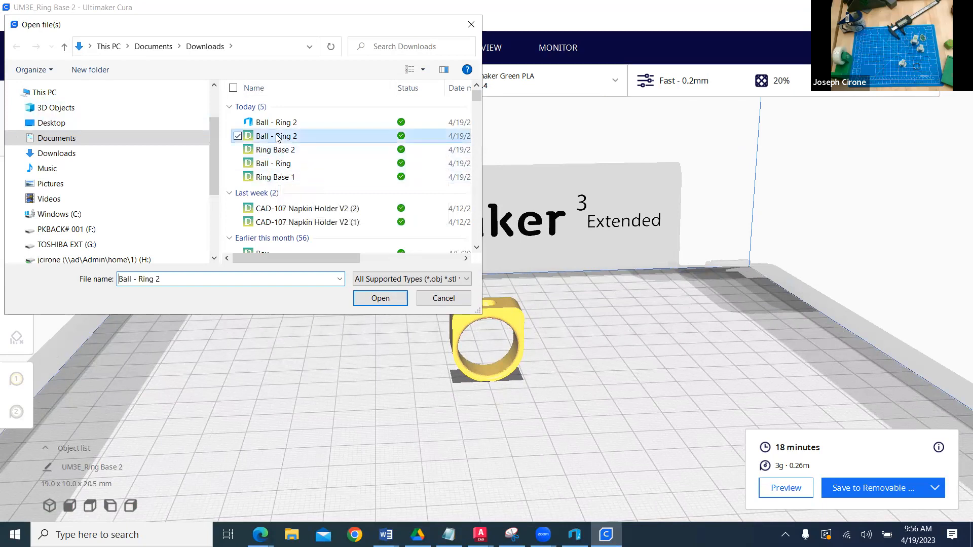
pyautogui.click(374, 300)
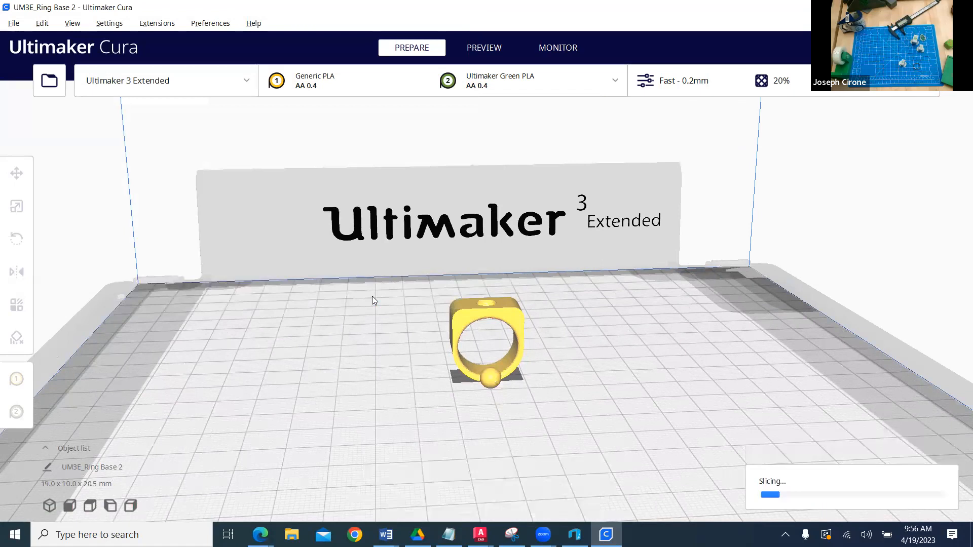
# Check the ring base's extruder assignment and assign the ball to Extruder 2: Green PLA - AA 0.4.
pyautogui.click(505, 314)
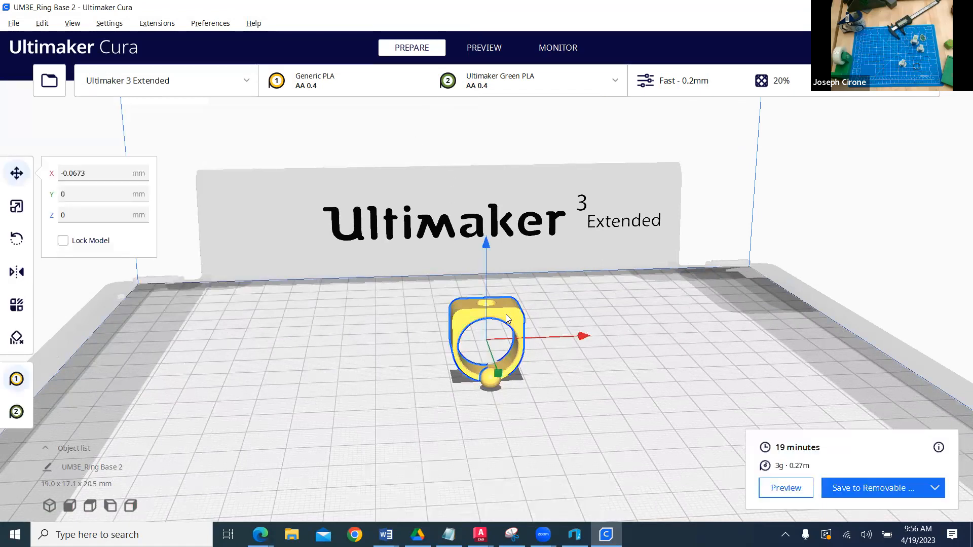
pyautogui.rightClick(540, 293)
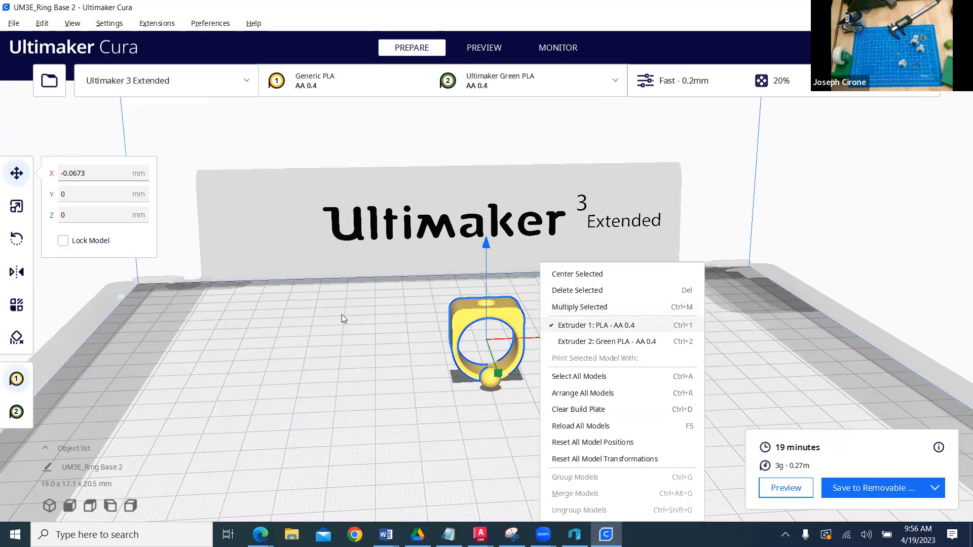
pyautogui.click(338, 351)
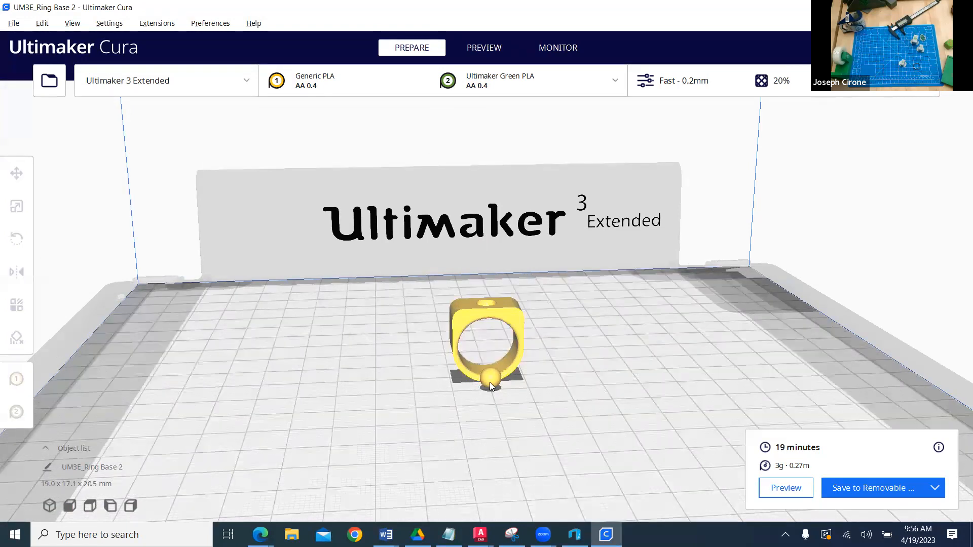
pyautogui.click(465, 361)
pyautogui.rightClick(546, 328)
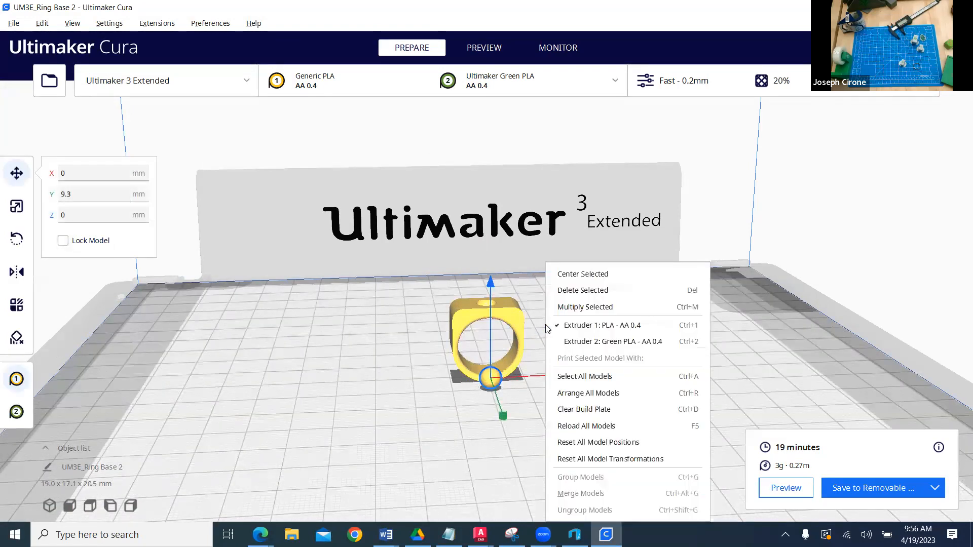
pyautogui.click(583, 342)
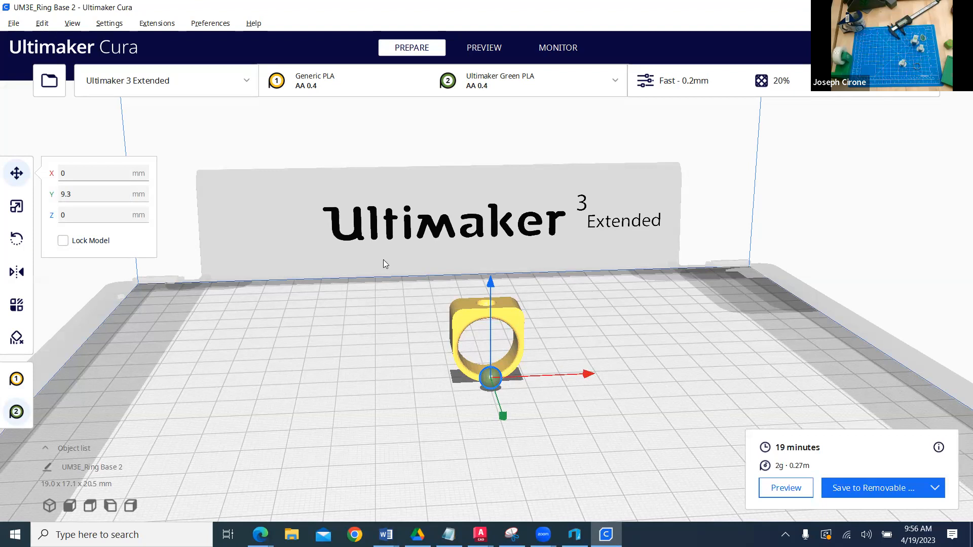
# Select the ring base together with the ball and merge the two models.
pyautogui.click(463, 318)
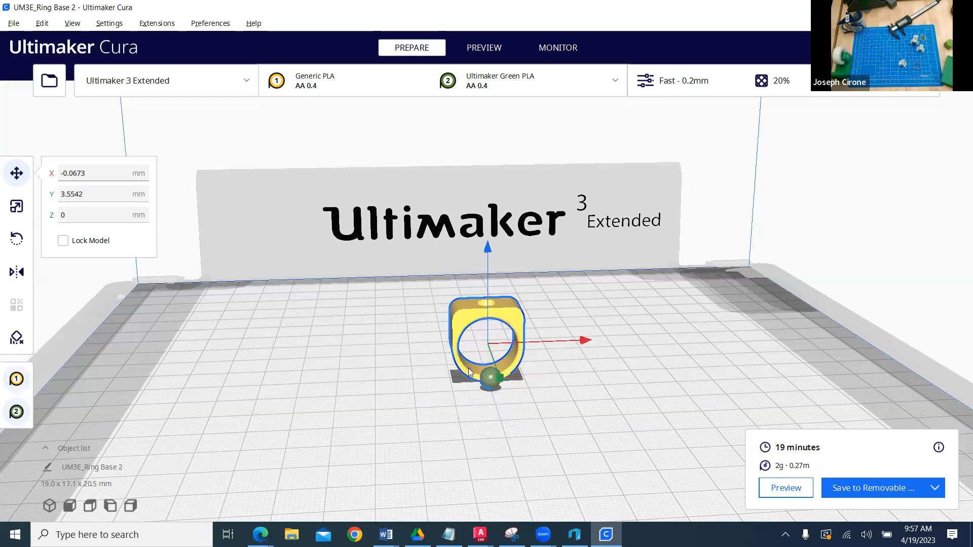
pyautogui.rightClick(363, 300)
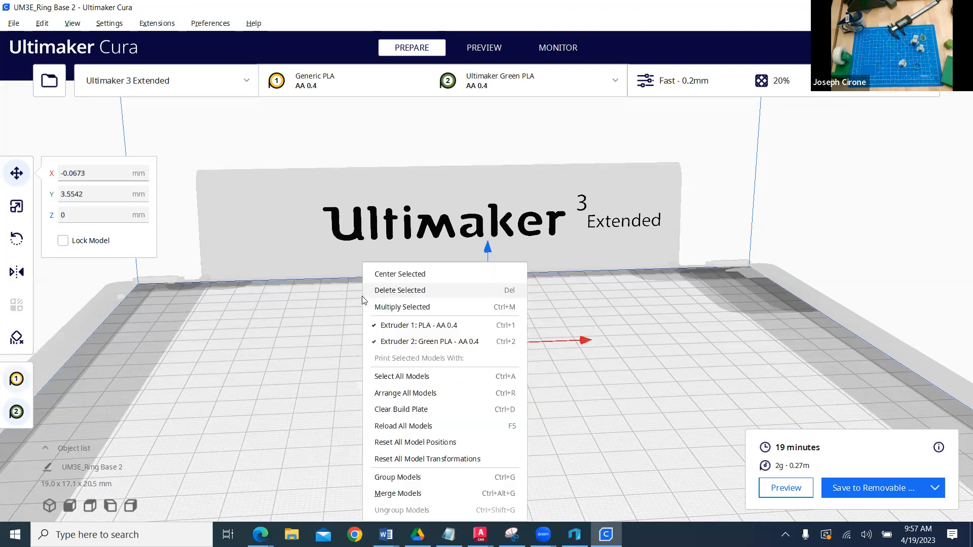
pyautogui.click(410, 494)
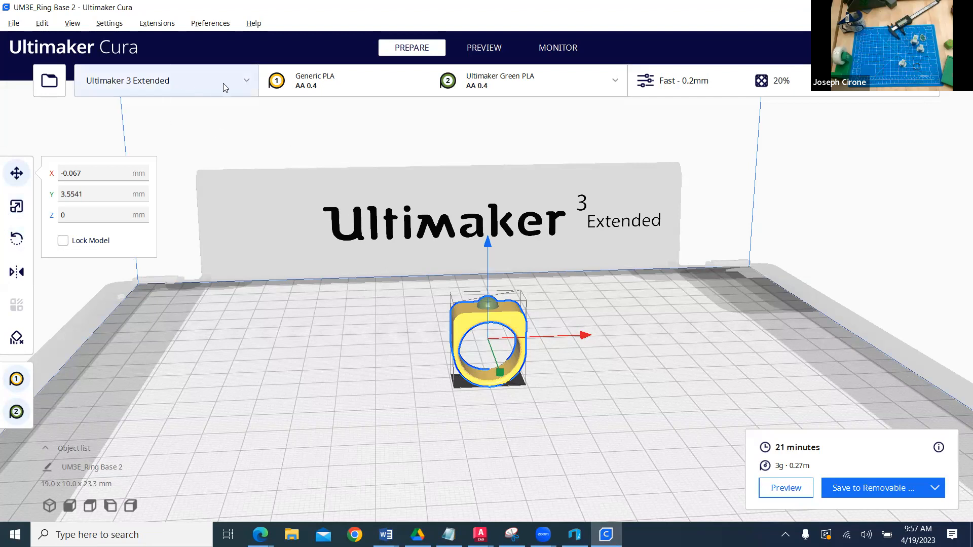
# Show the layer preview of the merged ring, save the sliced file to the removable drive and dismiss the notice.
pyautogui.click(484, 49)
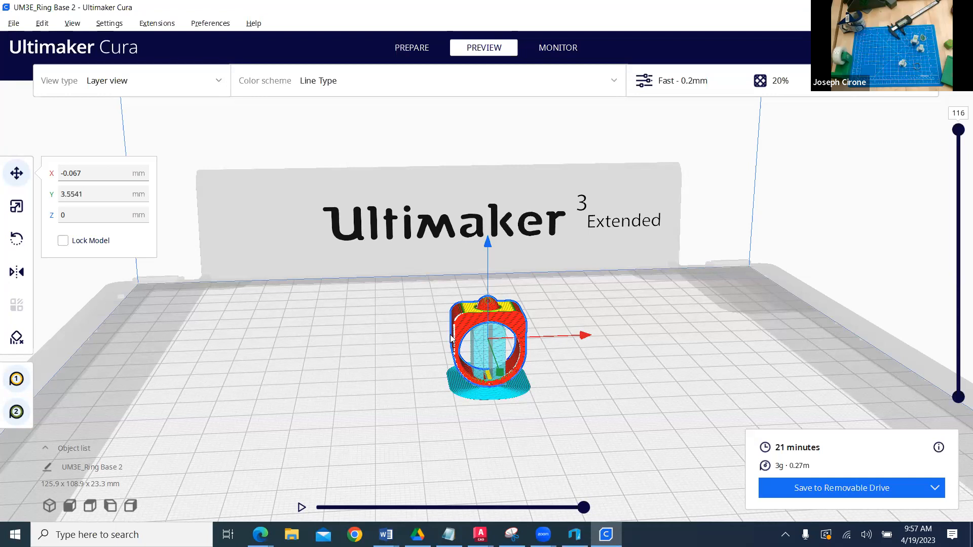
pyautogui.click(813, 489)
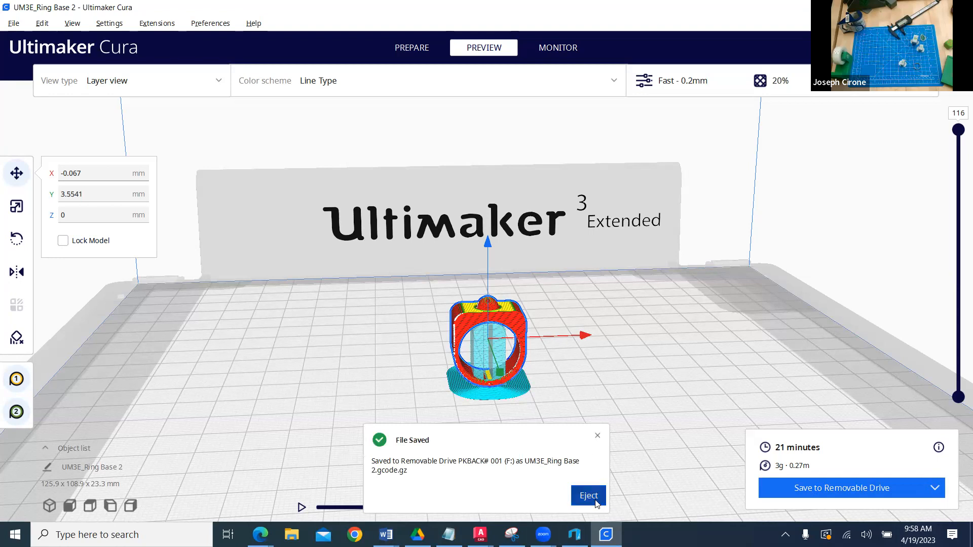
pyautogui.click(598, 436)
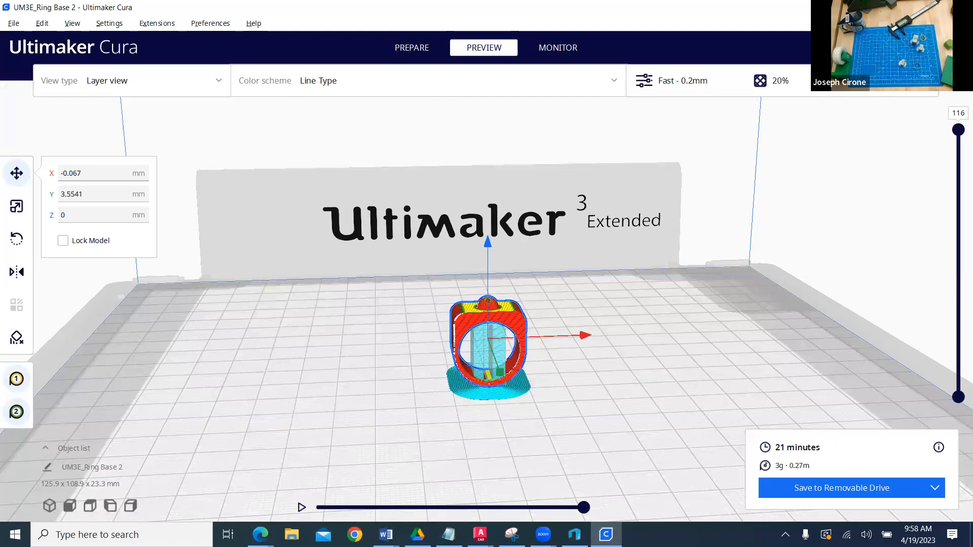
# Review the ring model in AutoCAD, the aligned parts in 3D Builder, and the sliced preview in Ultimaker Cura.
pyautogui.click(900, 8)
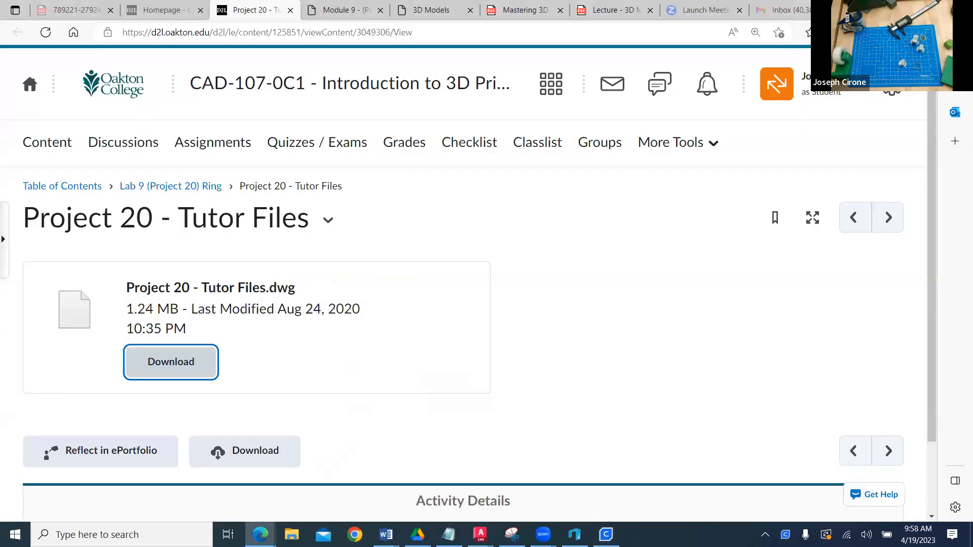
pyautogui.click(480, 534)
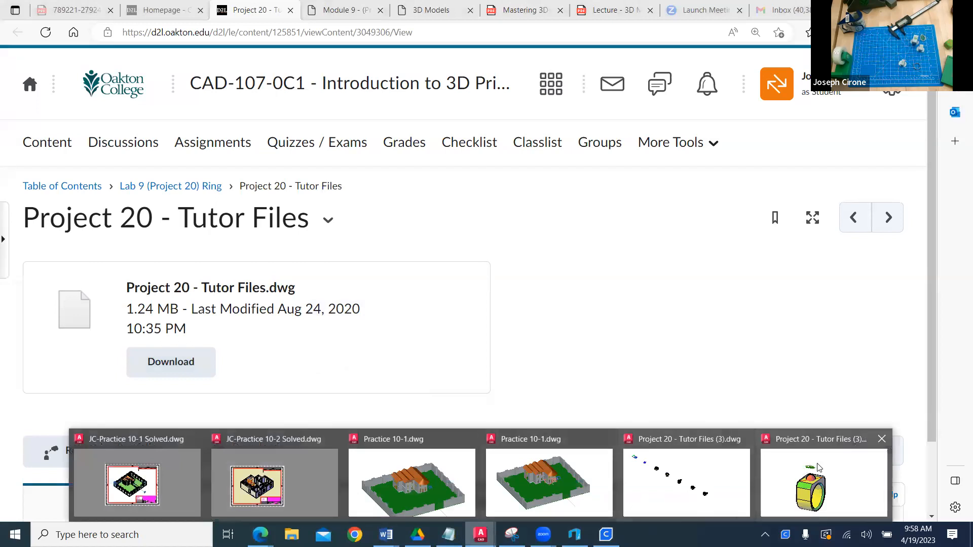
pyautogui.click(817, 463)
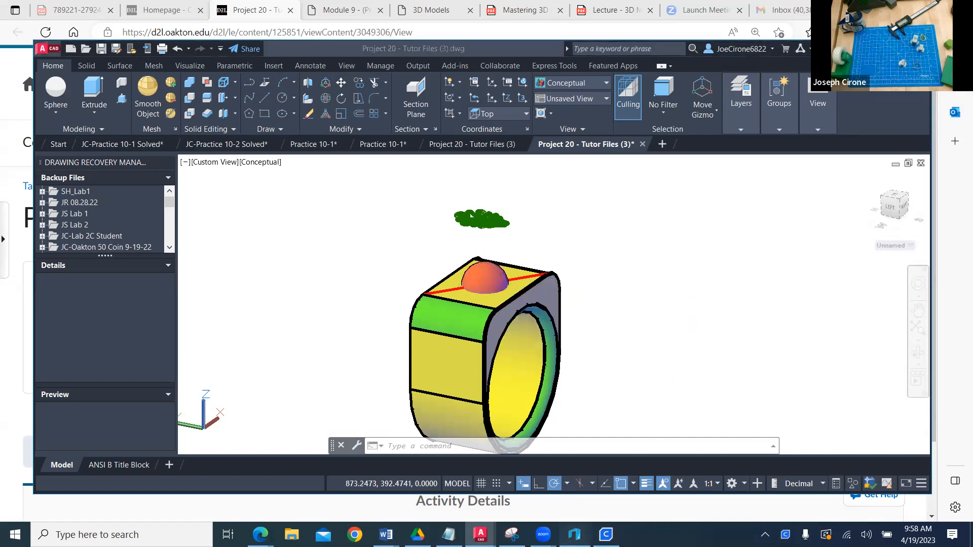
pyautogui.click(574, 534)
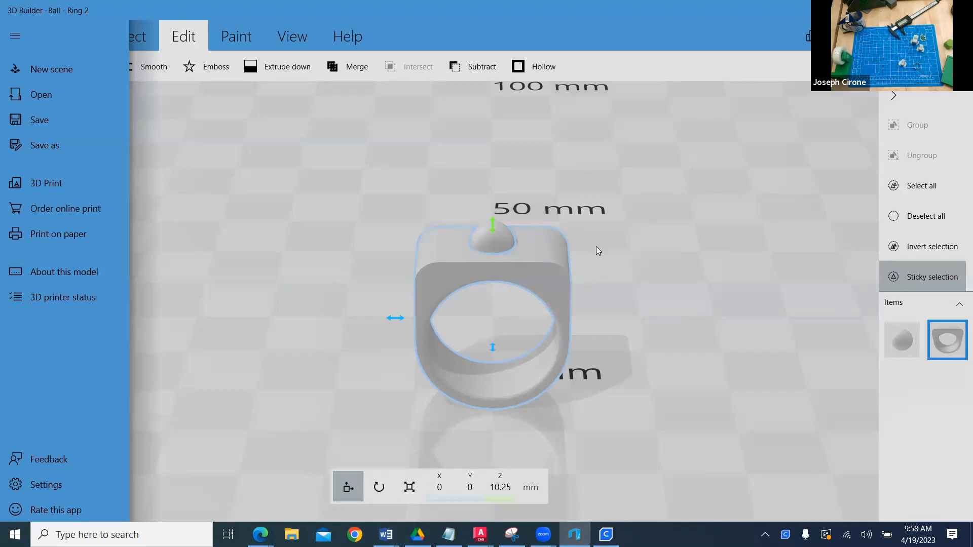
pyautogui.click(607, 535)
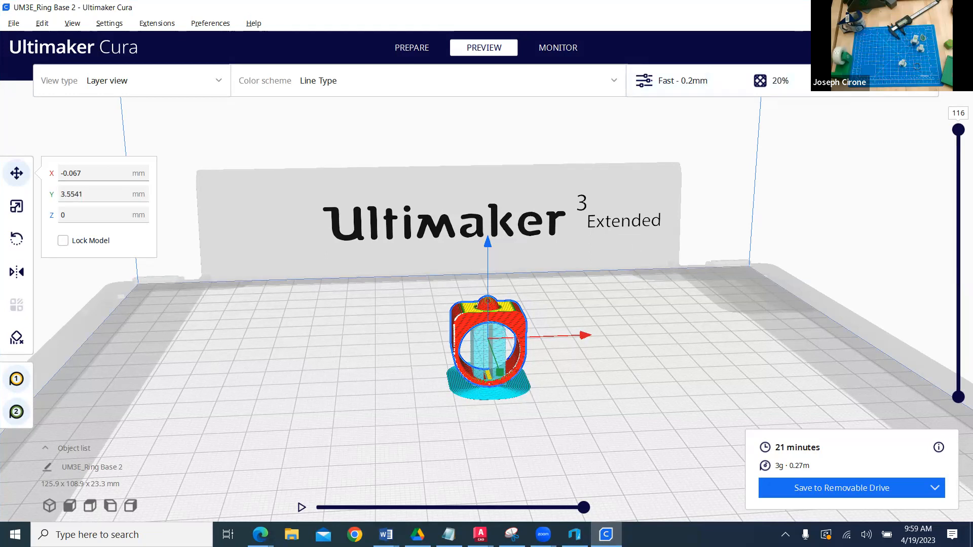
# Switch to the browser and find the "Teacher Video - Modeling for Dual Extrusion - Ring Lab 10" announcement on the current course homepage.
pyautogui.hotkey('alt', 'Tab')
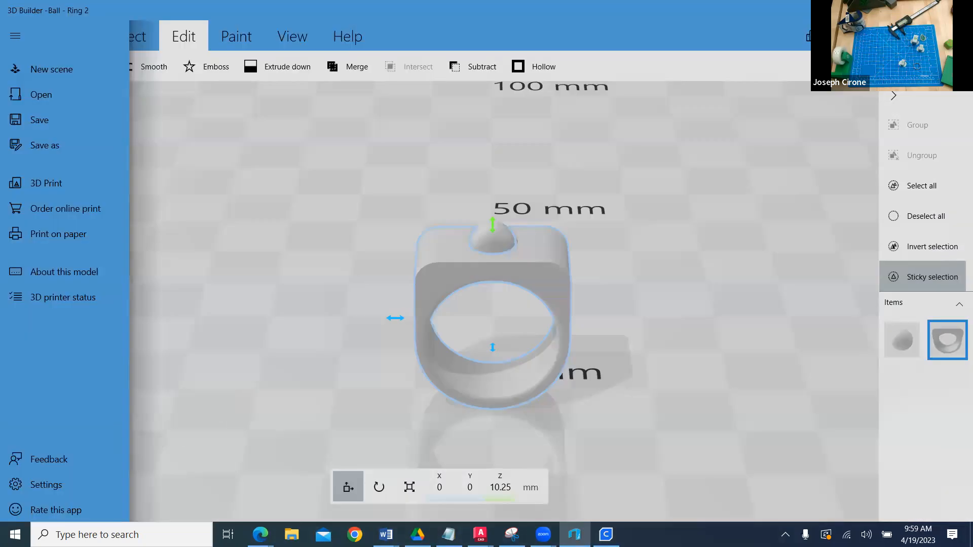
pyautogui.hotkey('alt', 'Tab')
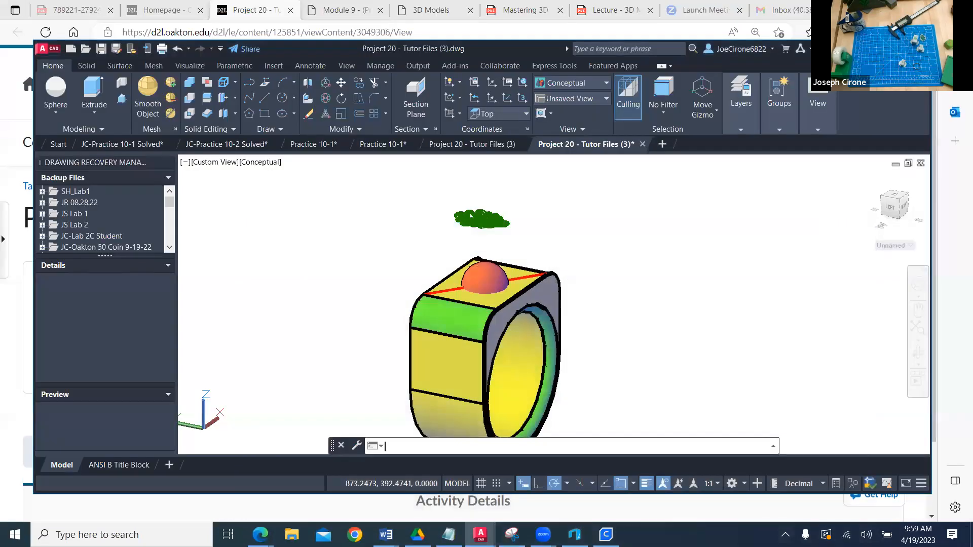
pyautogui.hotkey('alt', 'Tab')
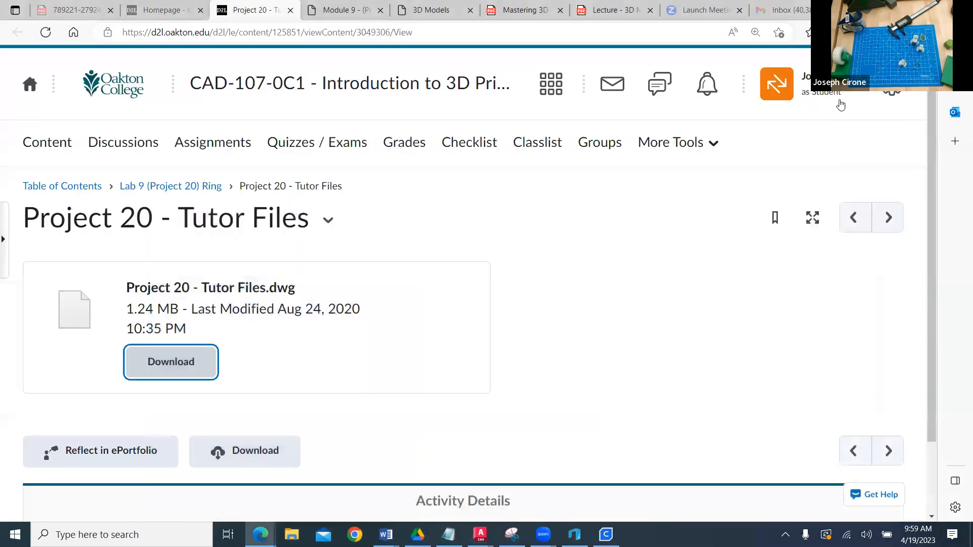
pyautogui.click(319, 91)
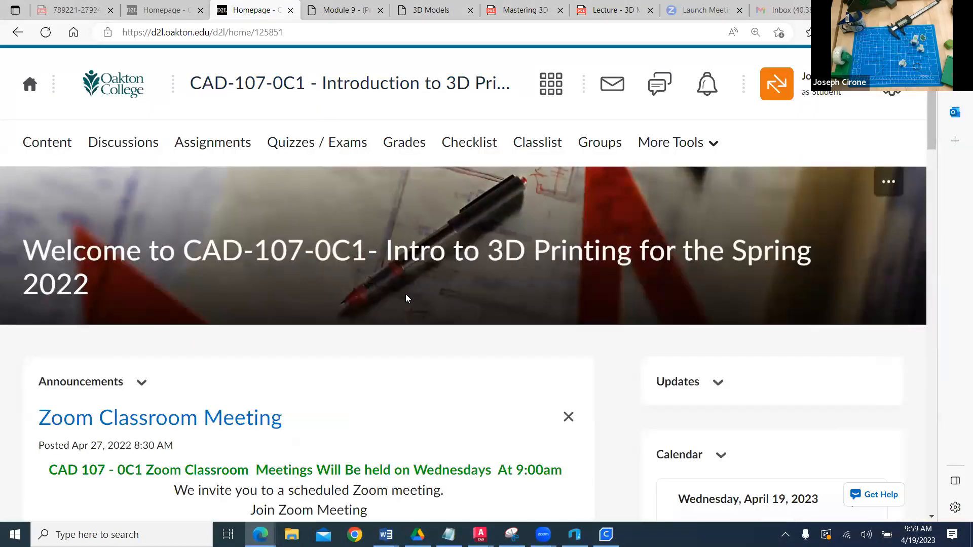
pyautogui.scroll(-5, 631, 308)
pyautogui.scroll(5, 676, 337)
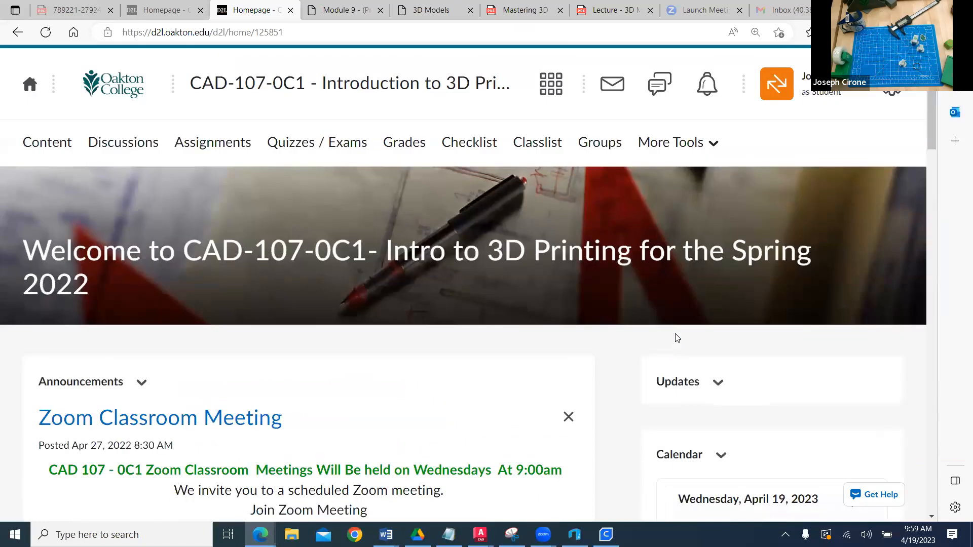
pyautogui.click(155, 15)
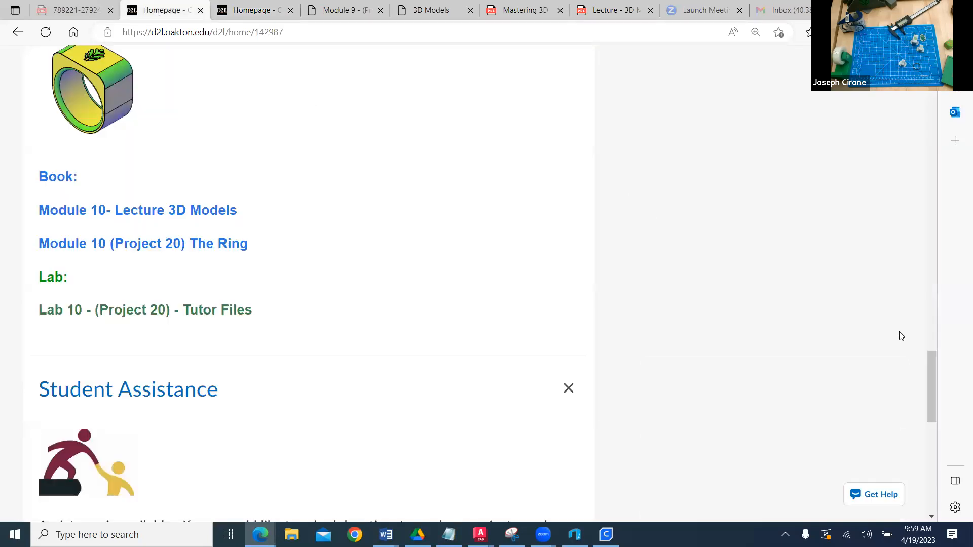
pyautogui.scroll(15, 900, 337)
pyautogui.scroll(5, 901, 337)
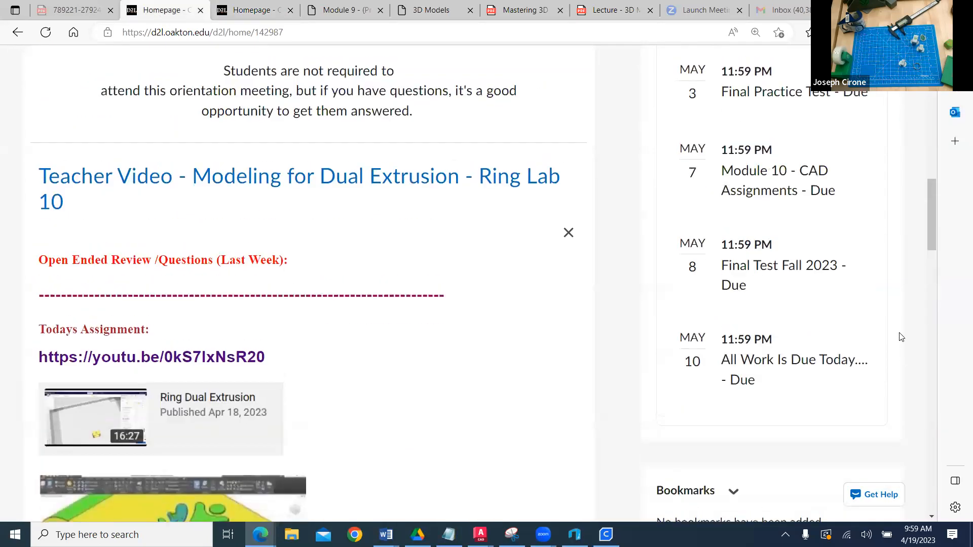
# Check the upcoming due dates against the system calendar and review the current, future and past tests in the course's quiz list.
pyautogui.scroll(1, 900, 337)
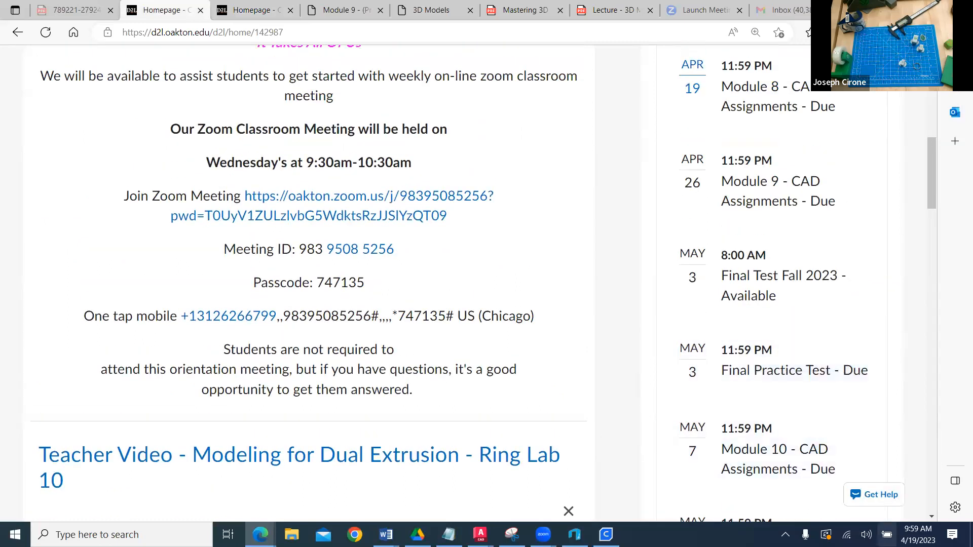
pyautogui.click(918, 535)
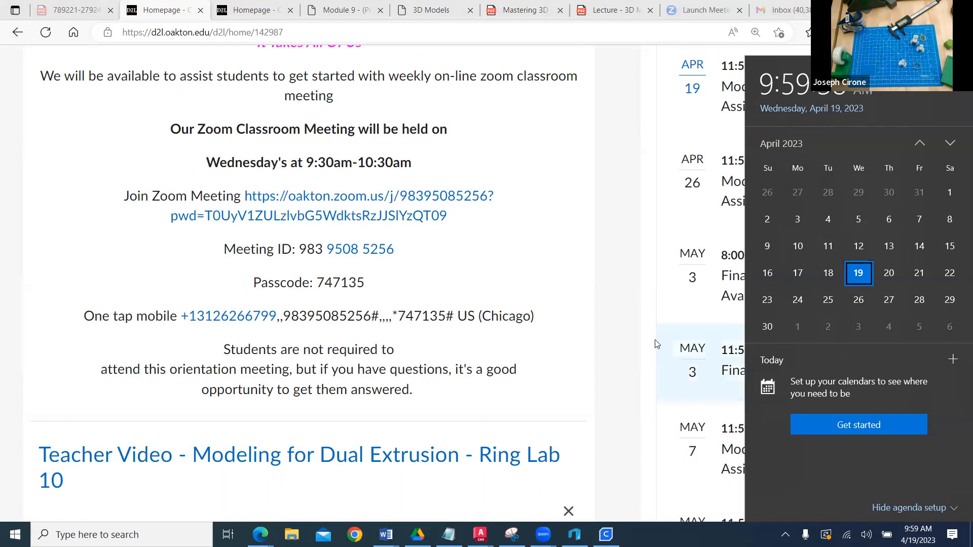
pyautogui.scroll(10, 621, 349)
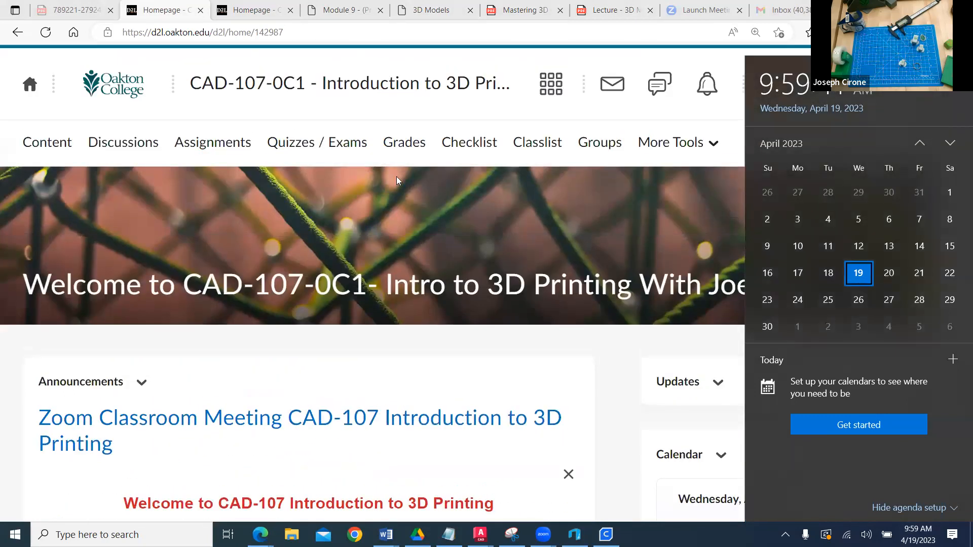
pyautogui.click(278, 147)
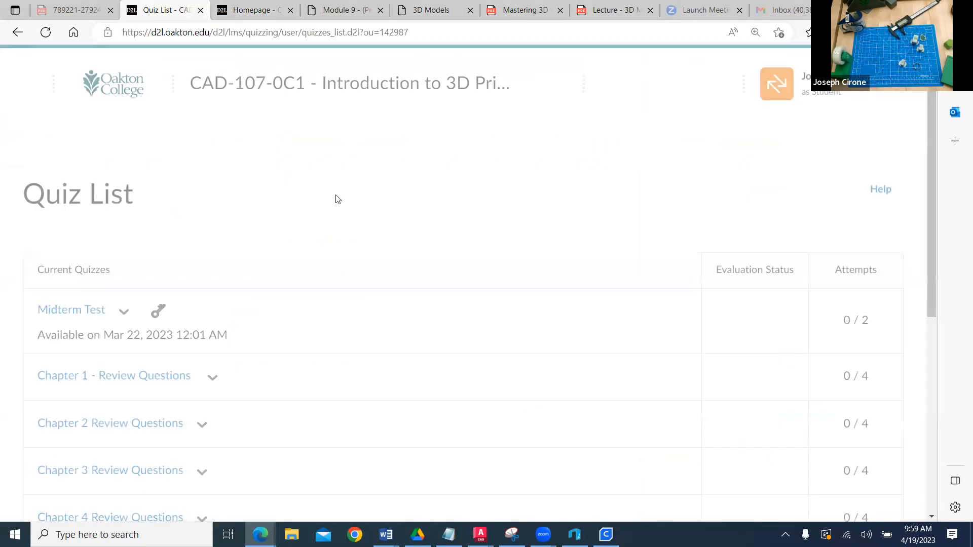
pyautogui.scroll(-3, 243, 284)
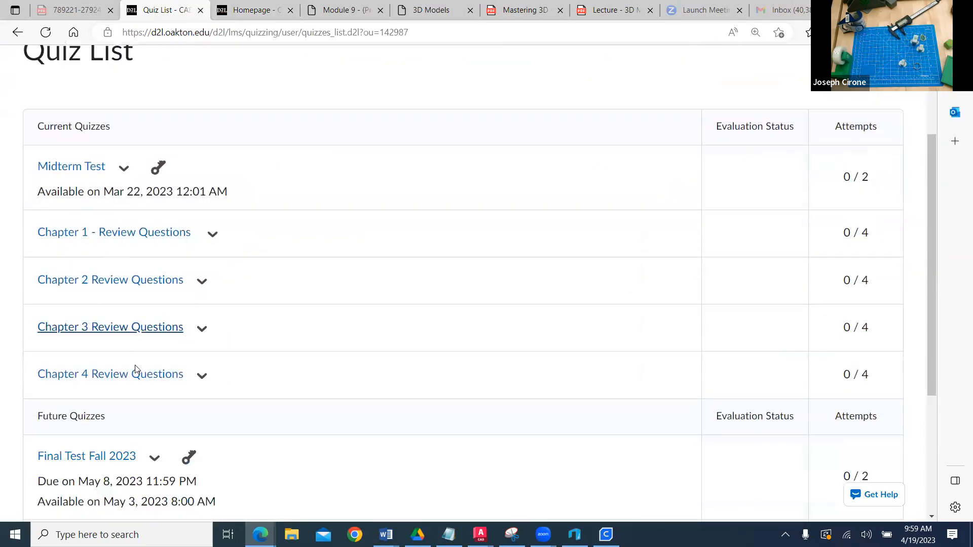
pyautogui.scroll(-4, 137, 378)
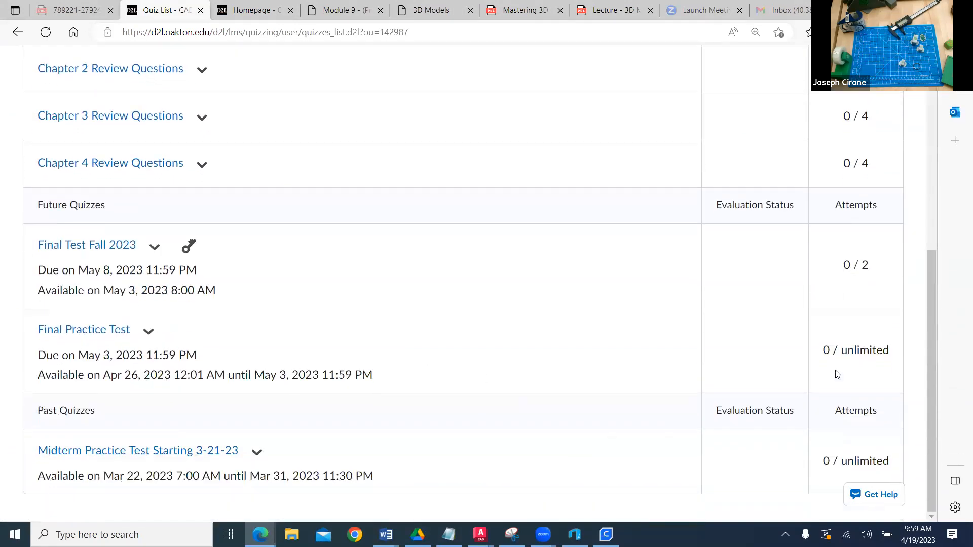
pyautogui.scroll(6, 933, 381)
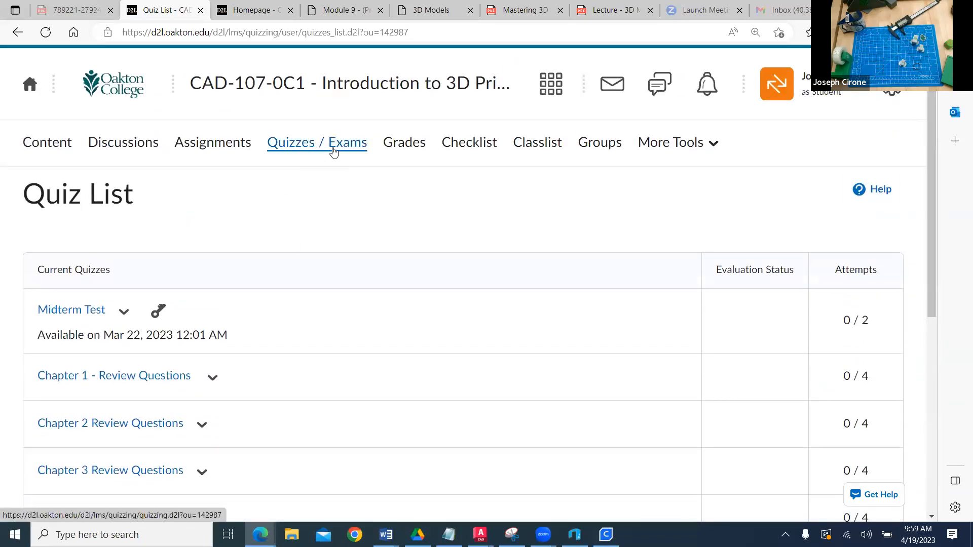
# Open the course content and review the files listed in the Lab 10 (Project 20) Ring module.
pyautogui.click(57, 150)
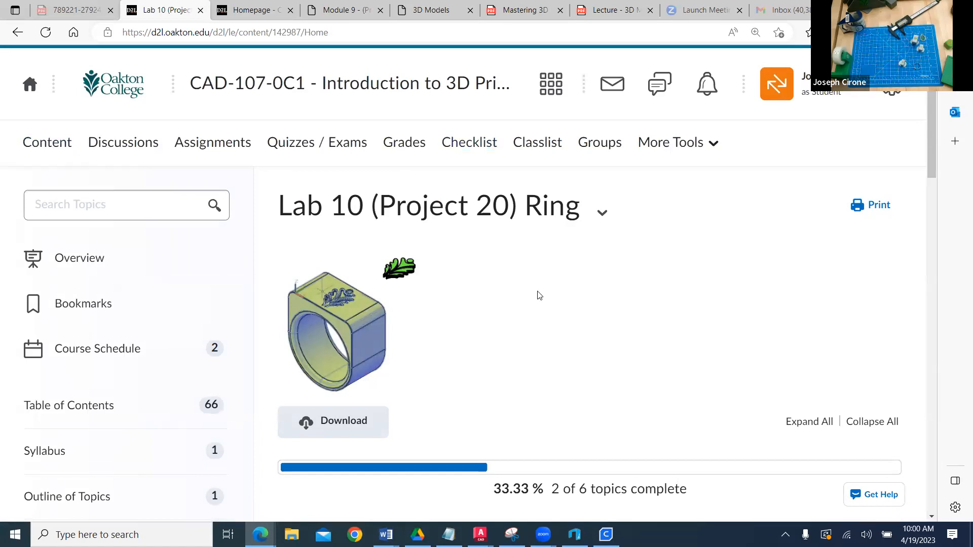
pyautogui.scroll(-4, 540, 296)
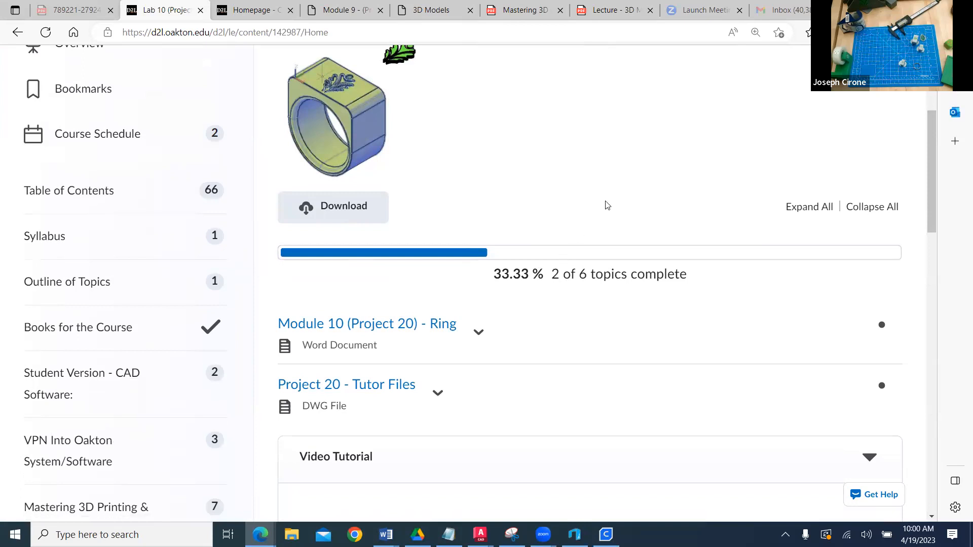
pyautogui.moveTo(929, 209); pyautogui.dragTo(935, 147)
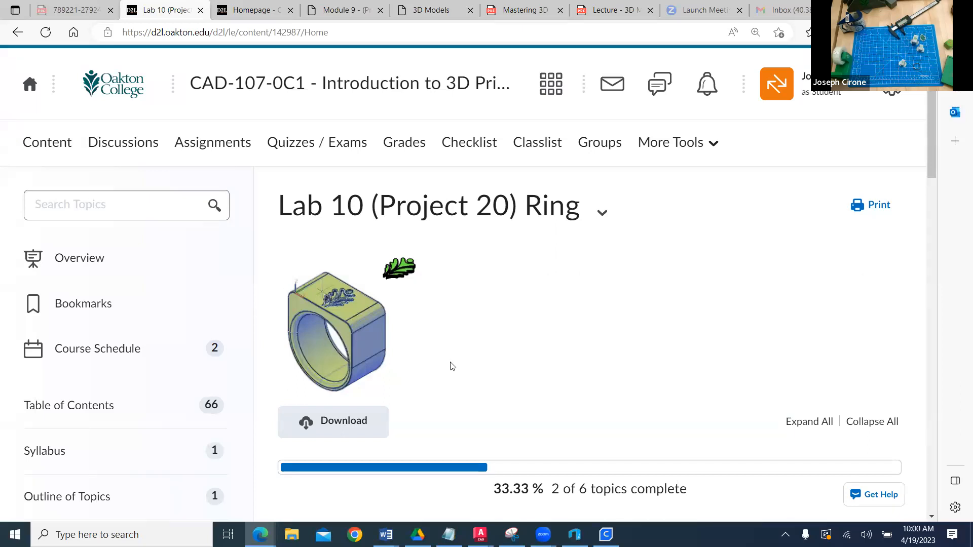
# Return to the course homepage and review the office hours in the Student Assistance announcement, ending back at the page's beginning.
pyautogui.click(396, 89)
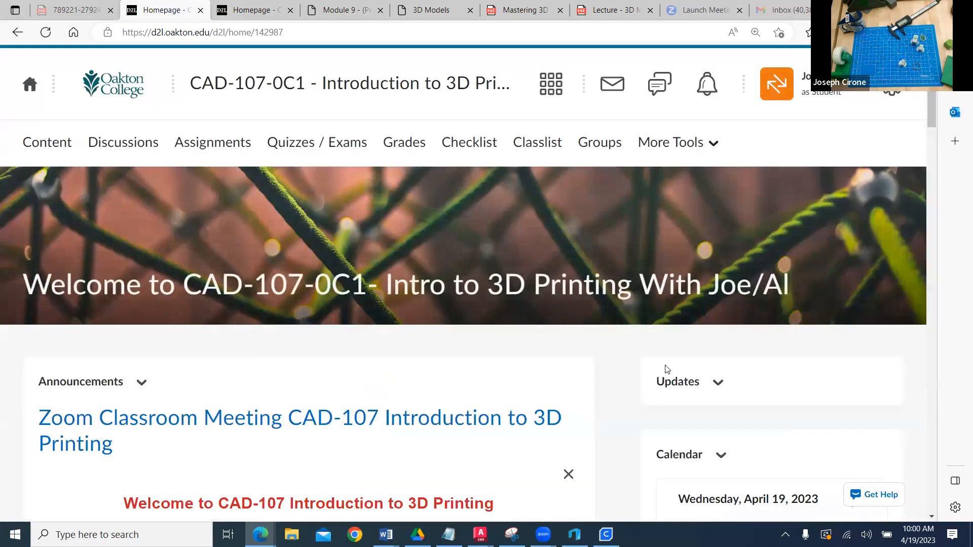
pyautogui.scroll(-15, 665, 369)
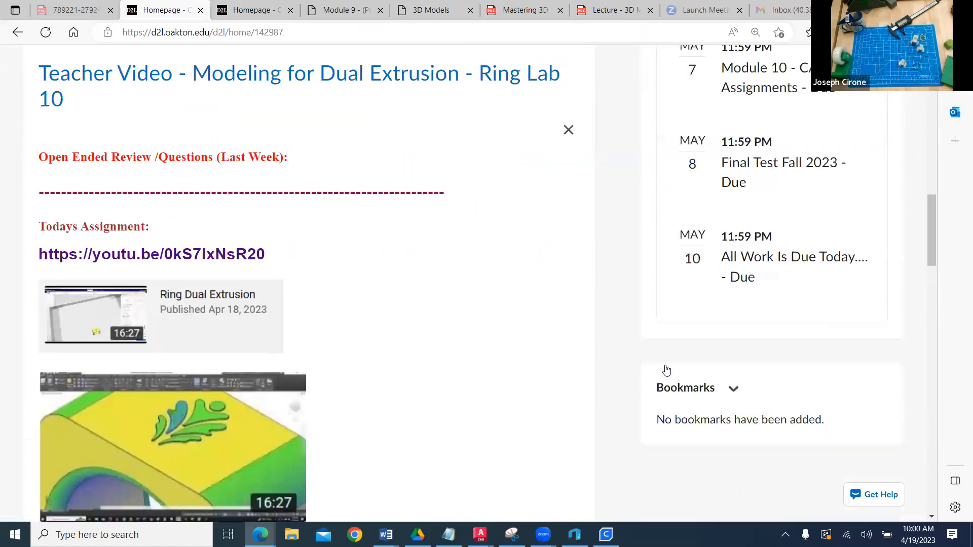
pyautogui.scroll(-20, 666, 369)
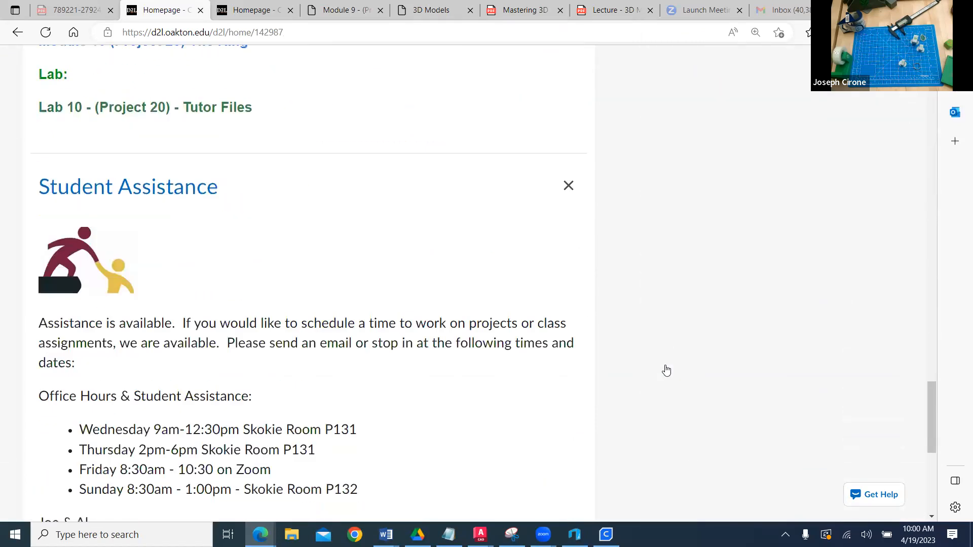
pyautogui.scroll(-2, 667, 371)
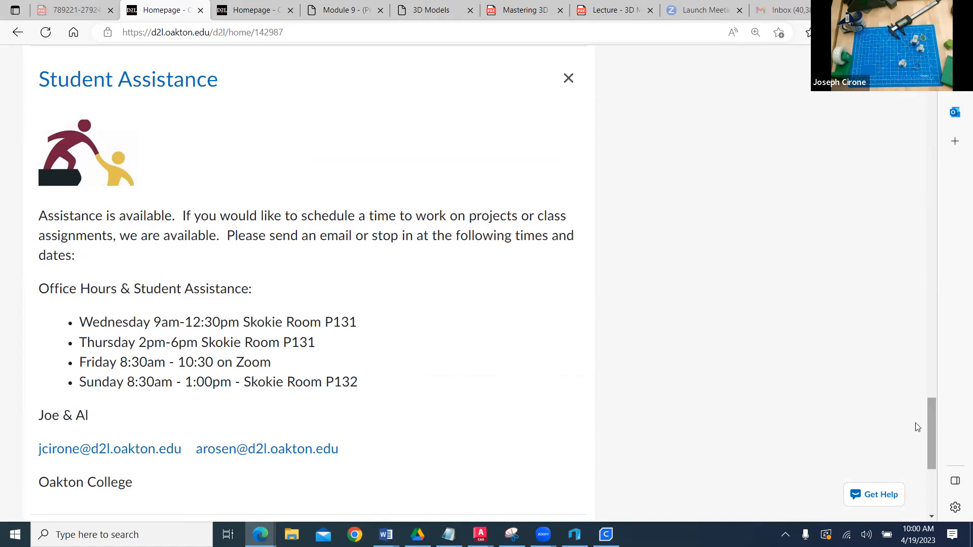
pyautogui.scroll(1, 944, 399)
pyautogui.moveTo(943, 395); pyautogui.dragTo(933, 99)
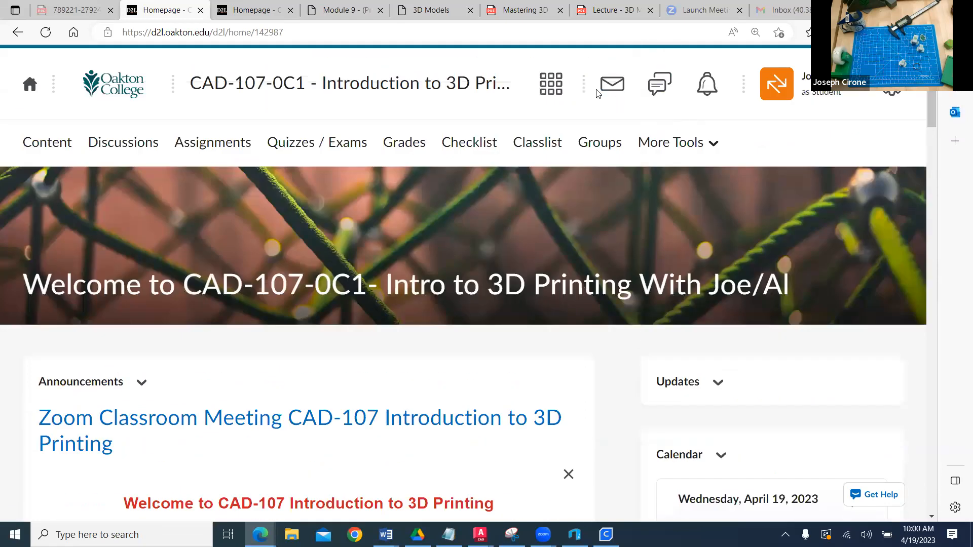